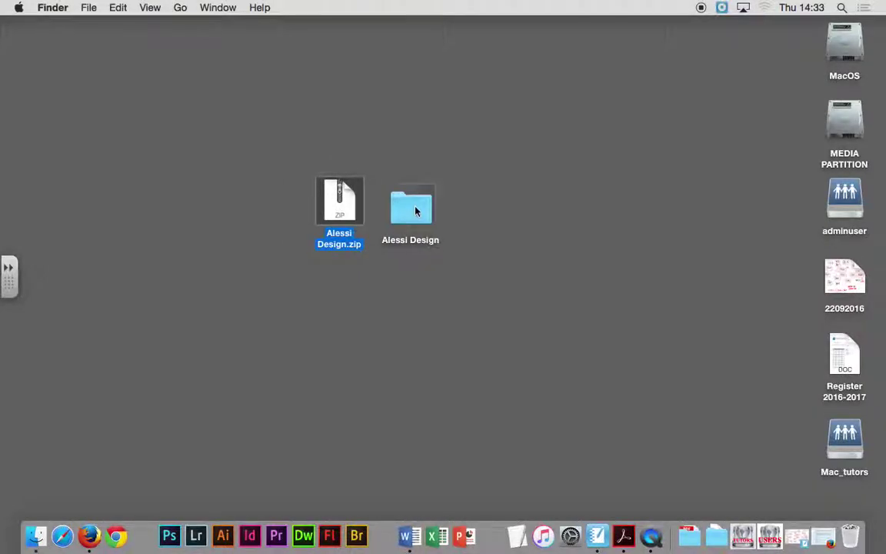
Open the Alessi Design folder on the desktop and show its files in Finder's List view.
{"action": "left_click_drag", "start_coordinate": [405, 206], "coordinate": [441, 206]}
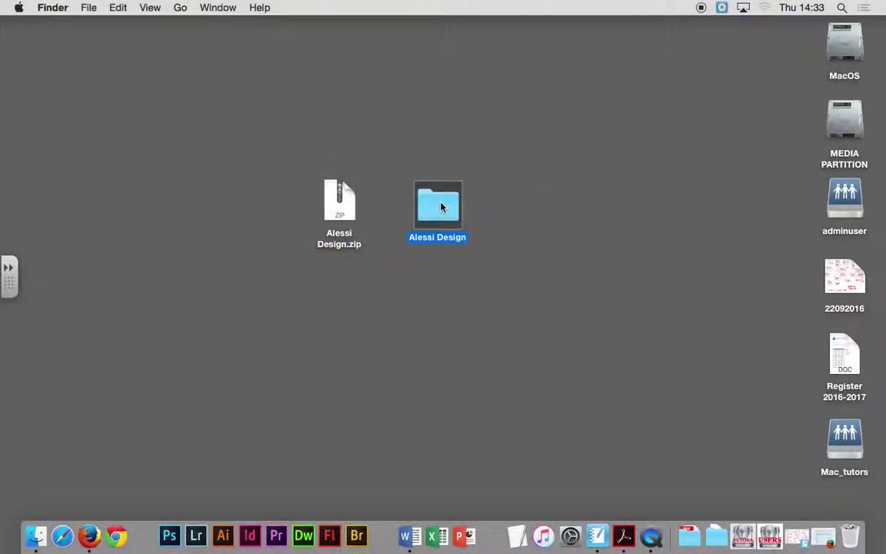
{"action": "double_click", "coordinate": [439, 208]}
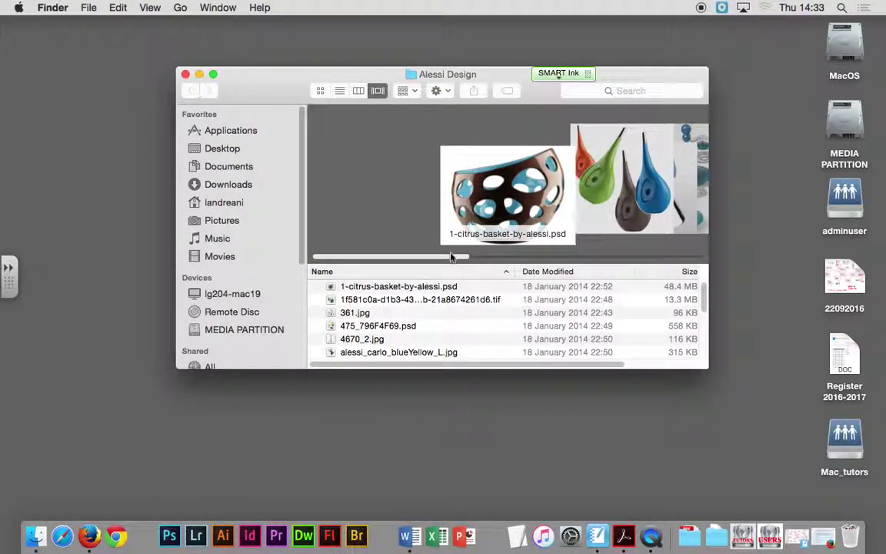
{"action": "mouse_move", "coordinate": [462, 261]}
{"action": "left_mouse_down"}
{"action": "mouse_move", "coordinate": [573, 257]}
{"action": "mouse_move", "coordinate": [454, 258]}
{"action": "mouse_move", "coordinate": [399, 249]}
{"action": "left_mouse_up"}
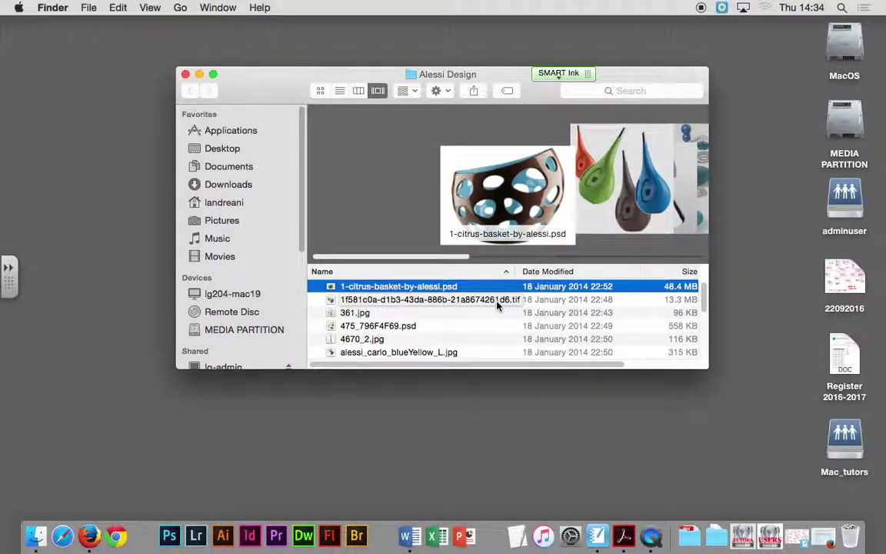
{"action": "left_click", "coordinate": [339, 91]}
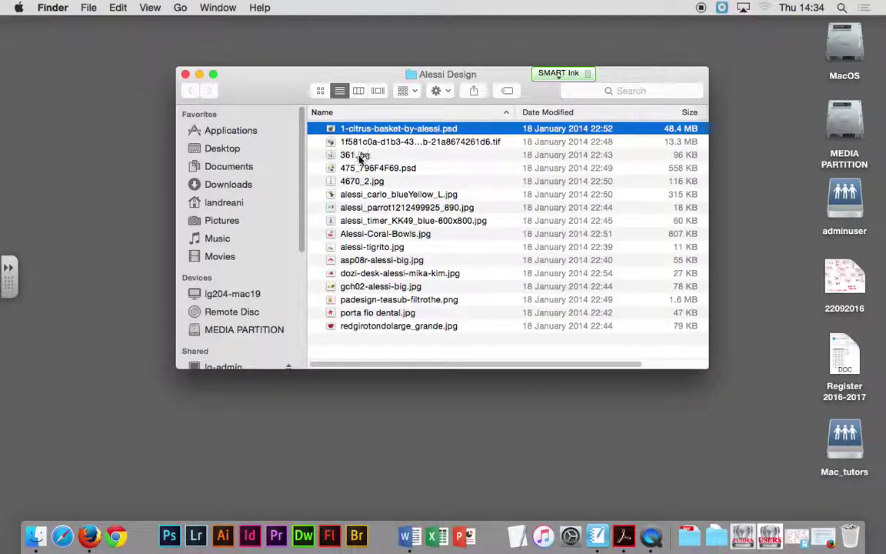
Try Shift-click range selections in the file list, then select all 16 files with Cmd+A.
{"action": "left_click", "coordinate": [365, 222], "text": "shift"}
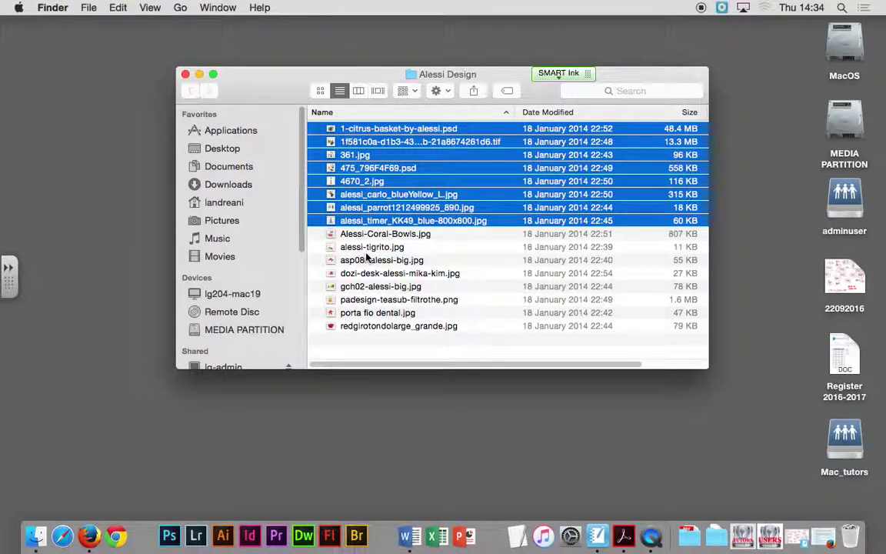
{"action": "left_click", "coordinate": [367, 248]}
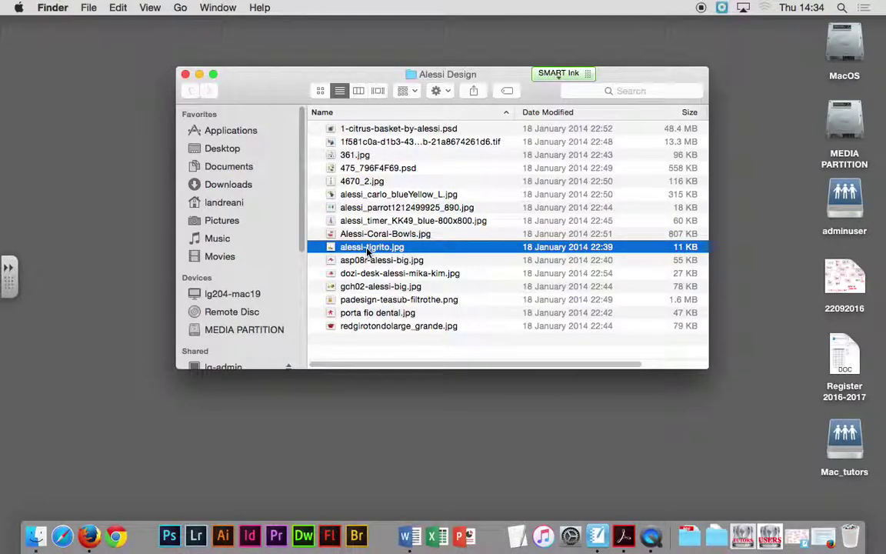
{"action": "left_click", "coordinate": [379, 326], "text": "shift"}
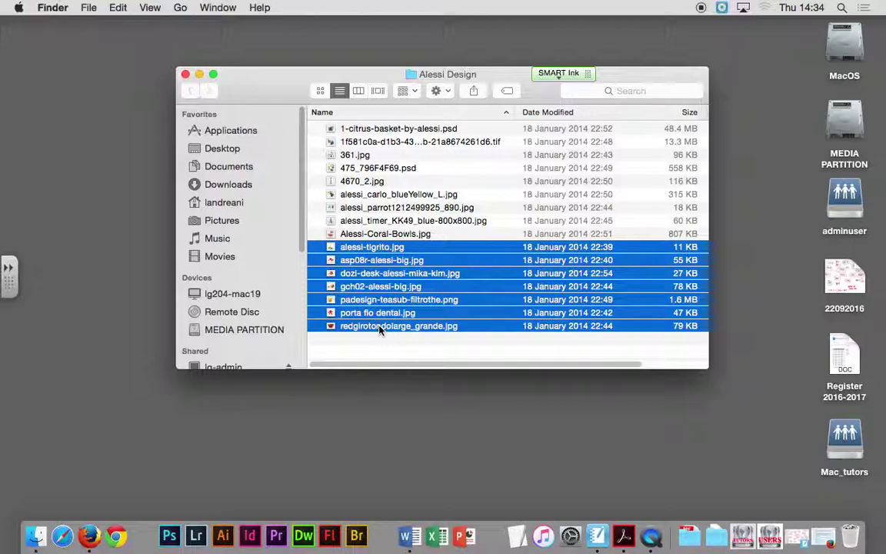
{"action": "left_click", "coordinate": [359, 131]}
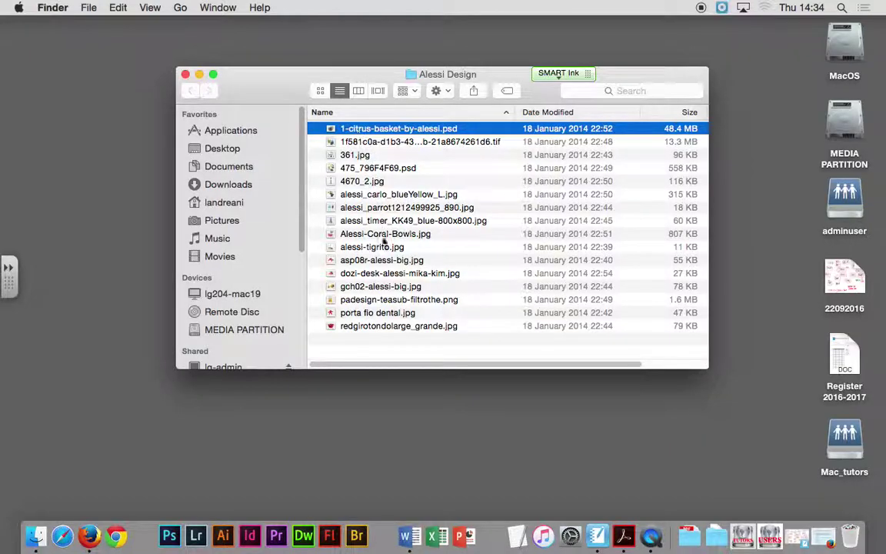
{"action": "left_click", "coordinate": [389, 326], "text": "shift"}
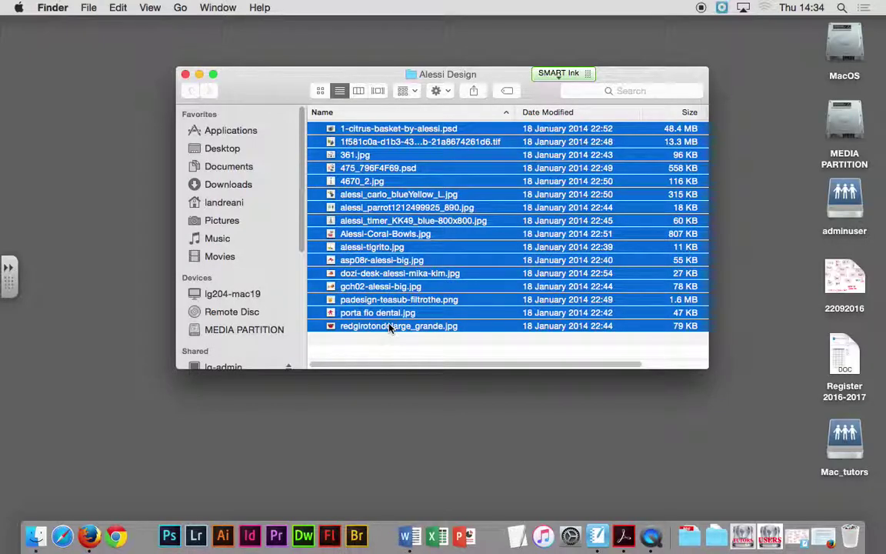
{"action": "left_click", "coordinate": [369, 130]}
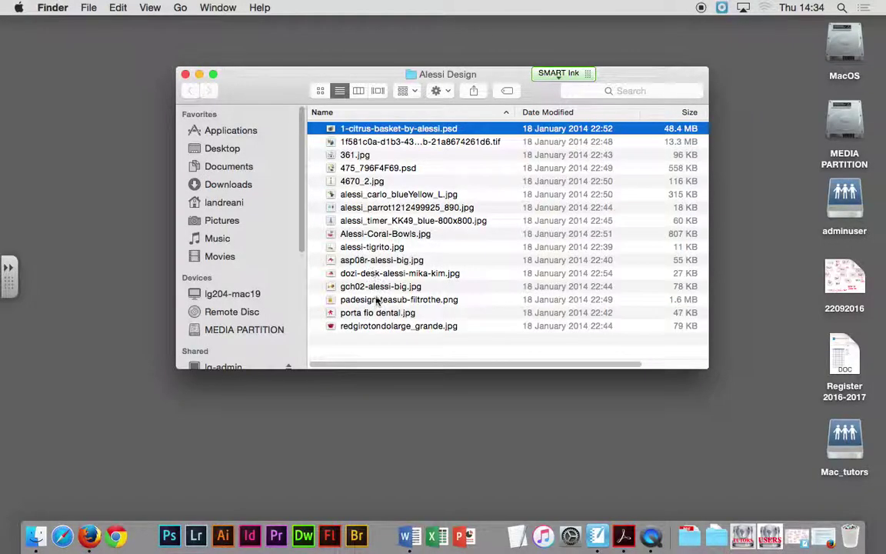
{"action": "key", "text": "super+a"}
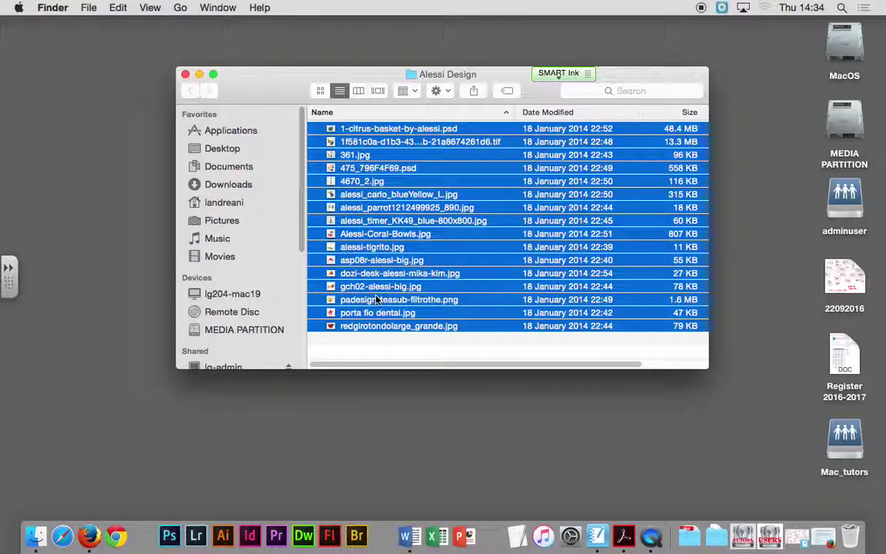
Practise clearing the selection, range-selecting to the last file and selecting all files.
{"action": "left_click", "coordinate": [376, 350]}
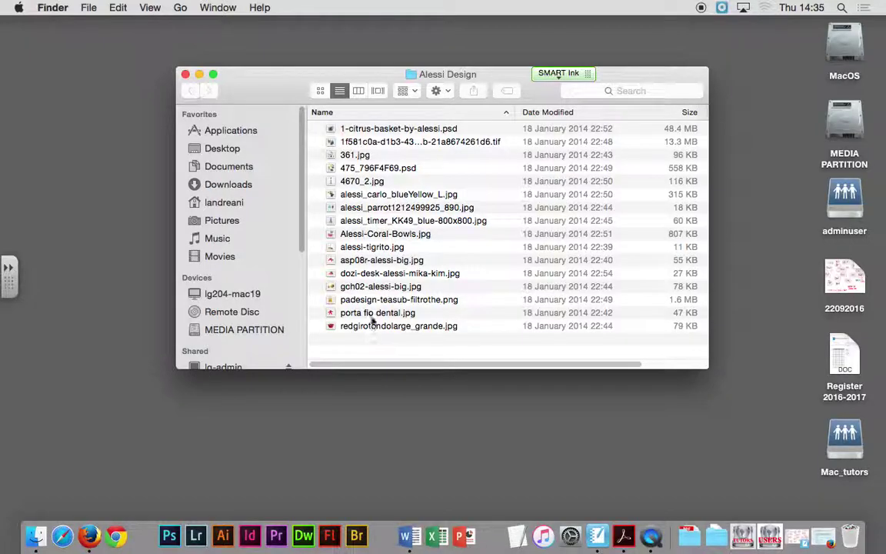
{"action": "left_click", "coordinate": [376, 129]}
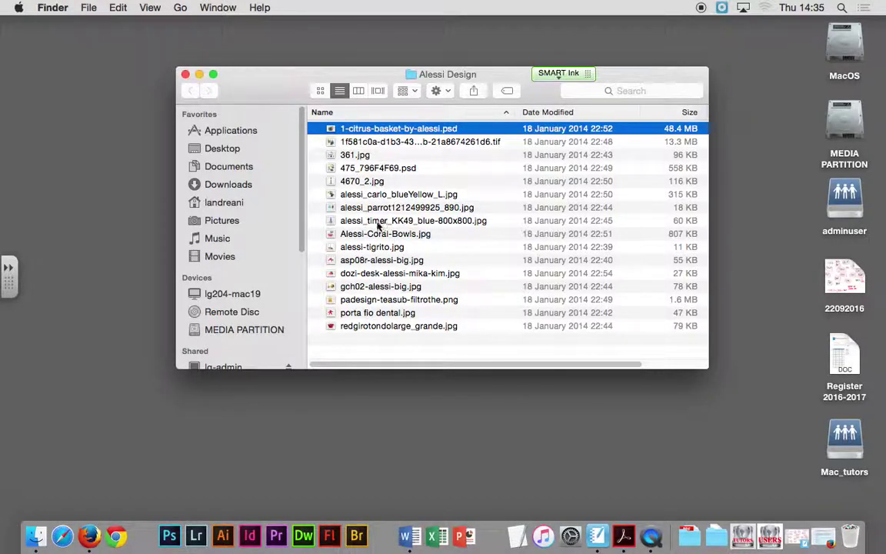
{"action": "left_click", "coordinate": [385, 327], "text": "shift"}
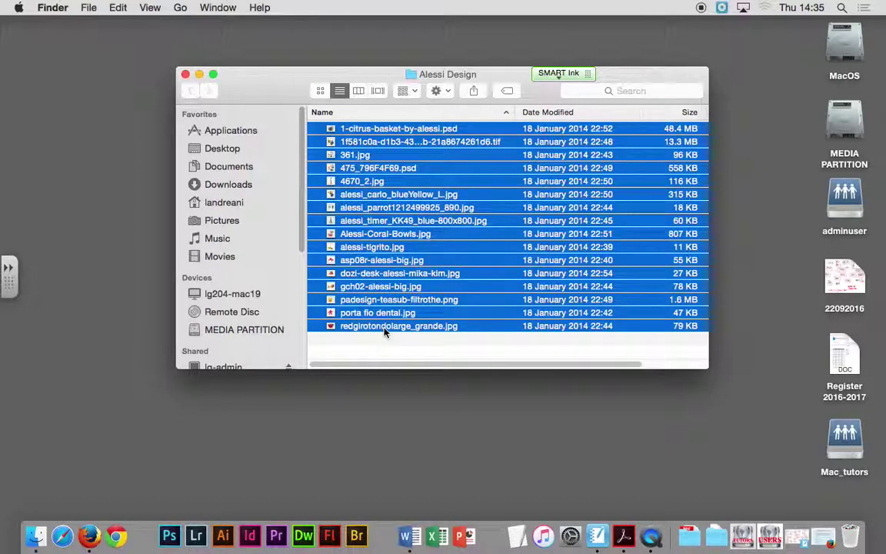
{"action": "left_click", "coordinate": [380, 340]}
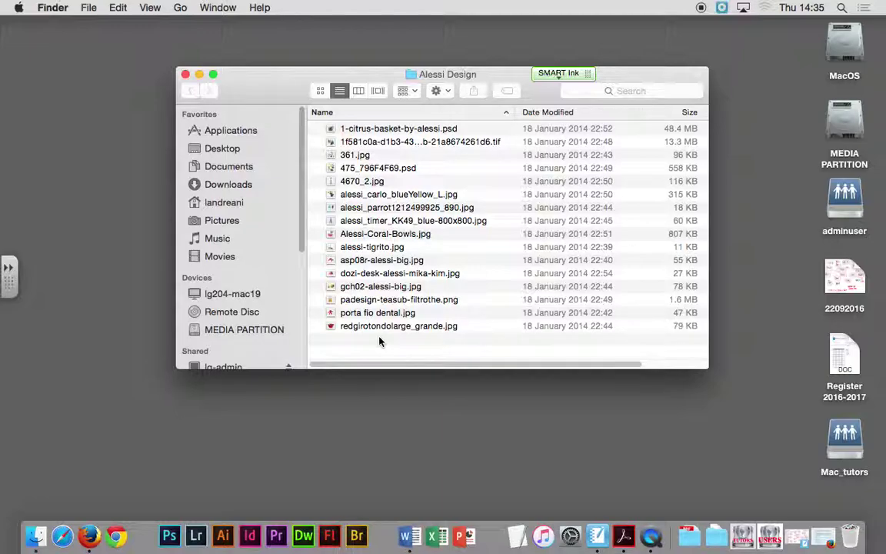
{"action": "key", "text": "super+a"}
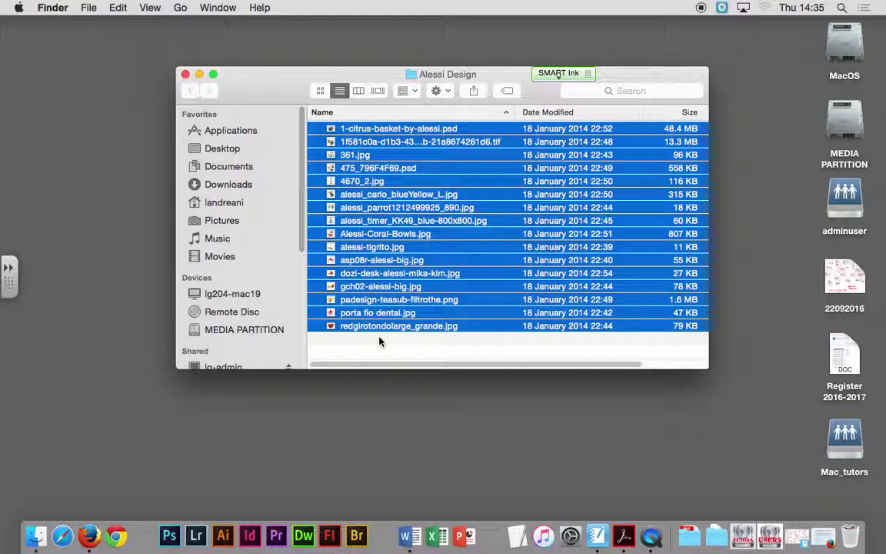
Select the eight files from 1-citrus-basket-by-alessi.psd through alessi_timer_KK49_blue-800x800.jpg.
{"action": "left_click", "coordinate": [375, 342]}
{"action": "left_click", "coordinate": [392, 131]}
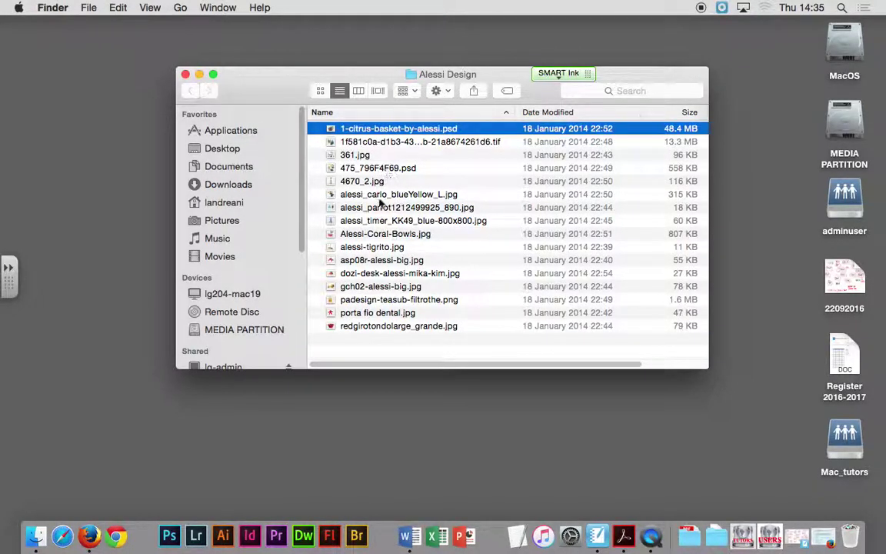
{"action": "left_click", "coordinate": [382, 221], "text": "shift"}
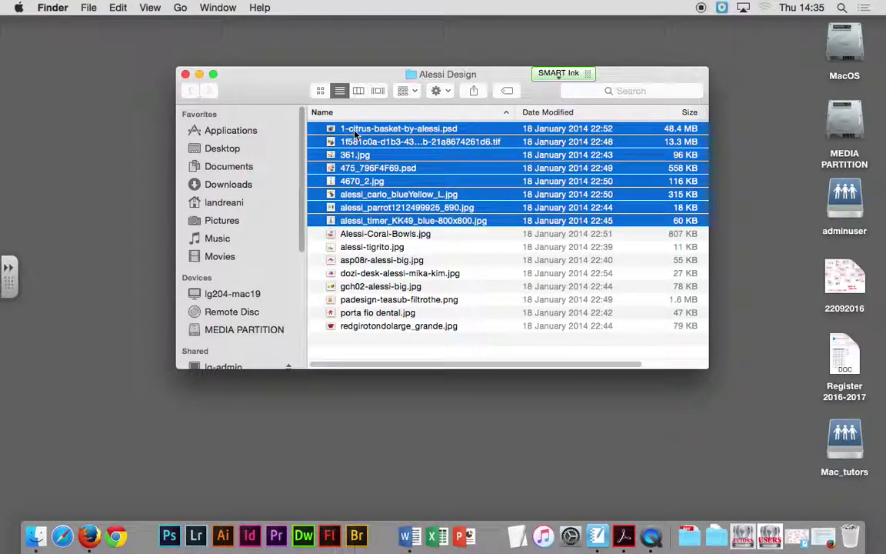
Drag the eight selected files onto the Photoshop Dock icon to open them as tabs.
{"action": "mouse_move", "coordinate": [353, 132]}
{"action": "left_mouse_down"}
{"action": "mouse_move", "coordinate": [219, 395]}
{"action": "mouse_move", "coordinate": [169, 542]}
{"action": "left_mouse_up"}
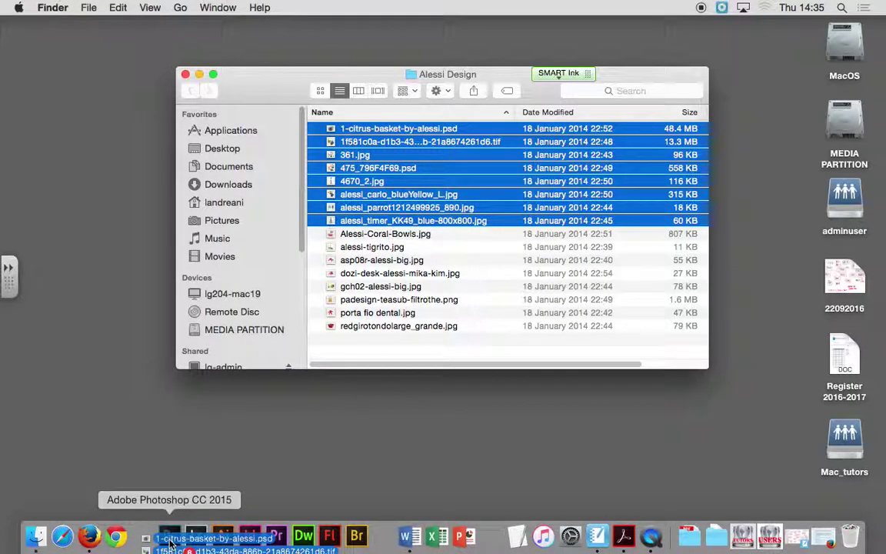
{"action": "left_click_drag", "start_coordinate": [170, 542], "coordinate": [171, 542]}
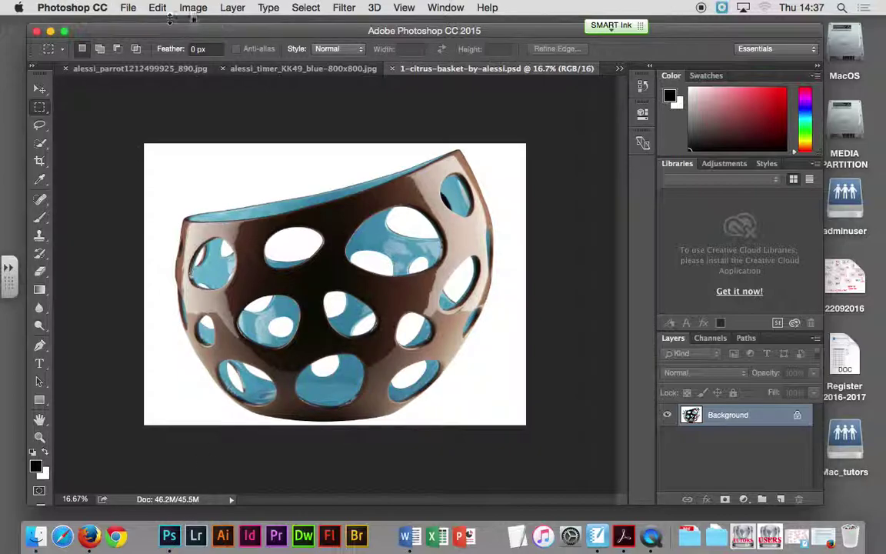
Open the Image menu to reach the citrus basket's Mode and bit-depth options.
{"action": "left_click", "coordinate": [194, 9]}
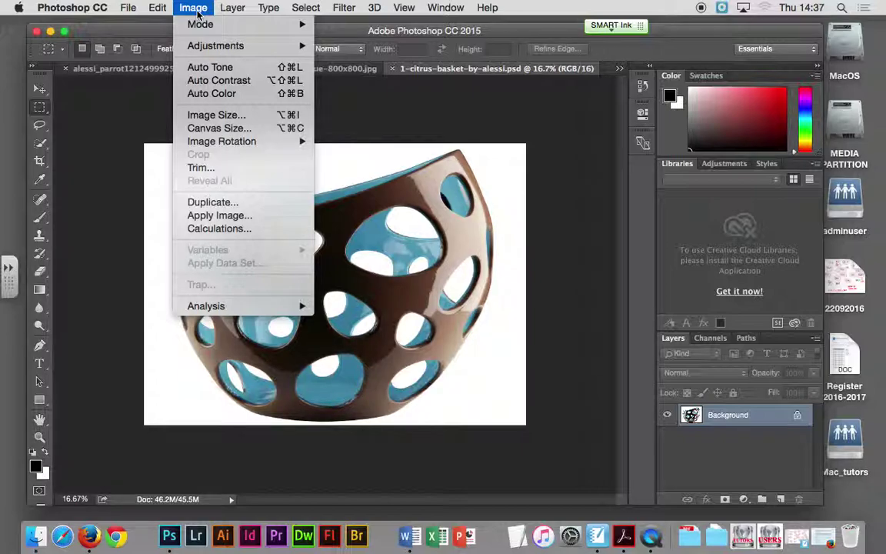
{"action": "mouse_move", "coordinate": [202, 24]}
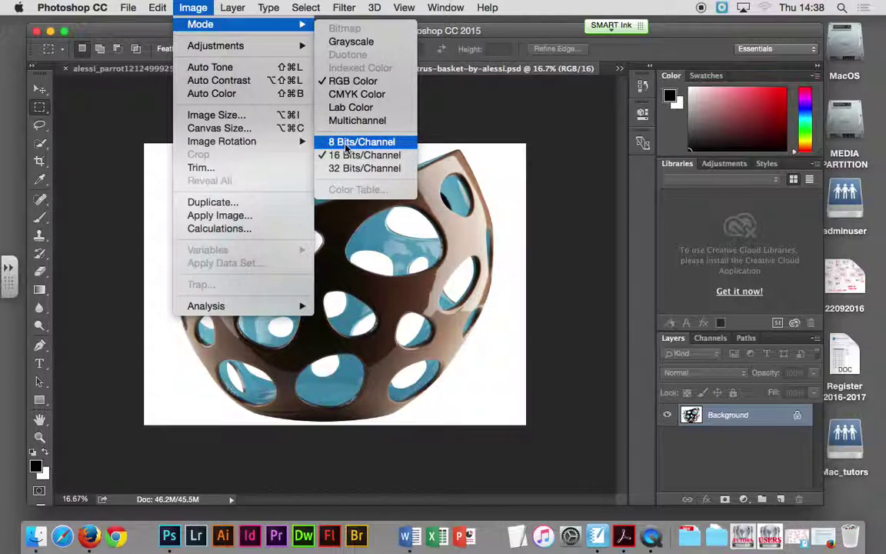
Convert the citrus basket image to 8 Bits/Channel, keeping it in RGB Color.
{"action": "left_click", "coordinate": [346, 145]}
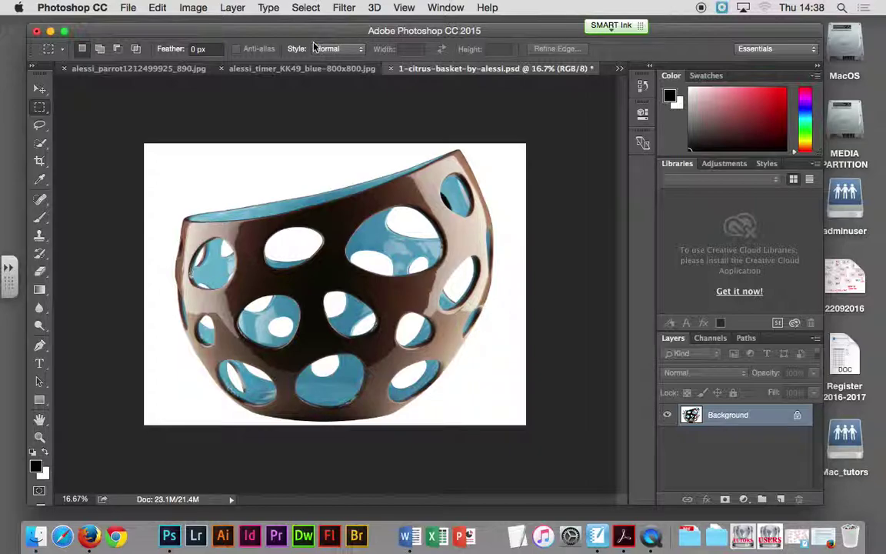
{"action": "left_click", "coordinate": [209, 11]}
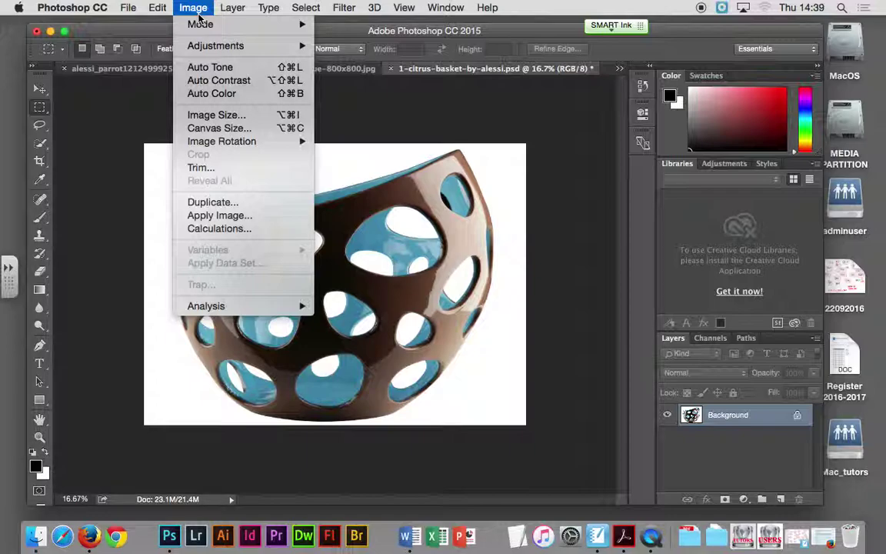
Show the citrus basket's Image Size in pixels: 3307 × 2439 px at 300 Pixels/Inch.
{"action": "left_click", "coordinate": [225, 116]}
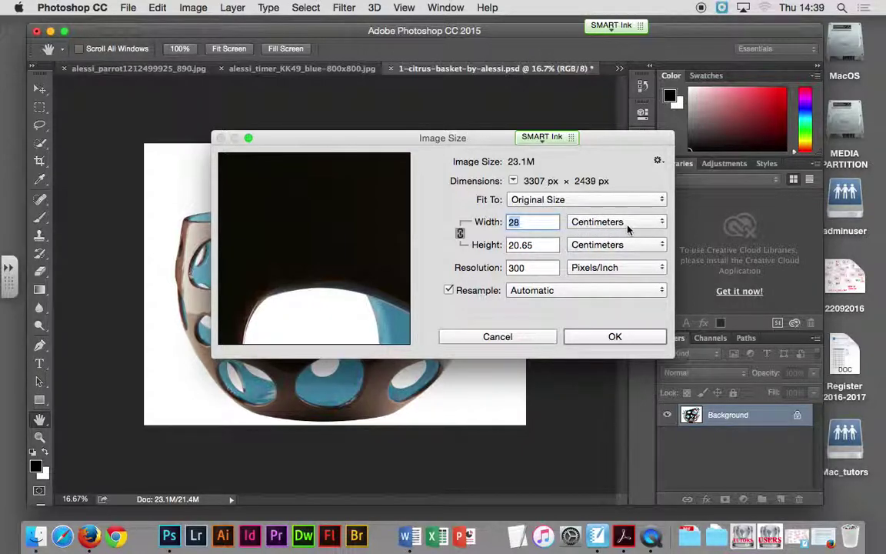
{"action": "left_click", "coordinate": [628, 227]}
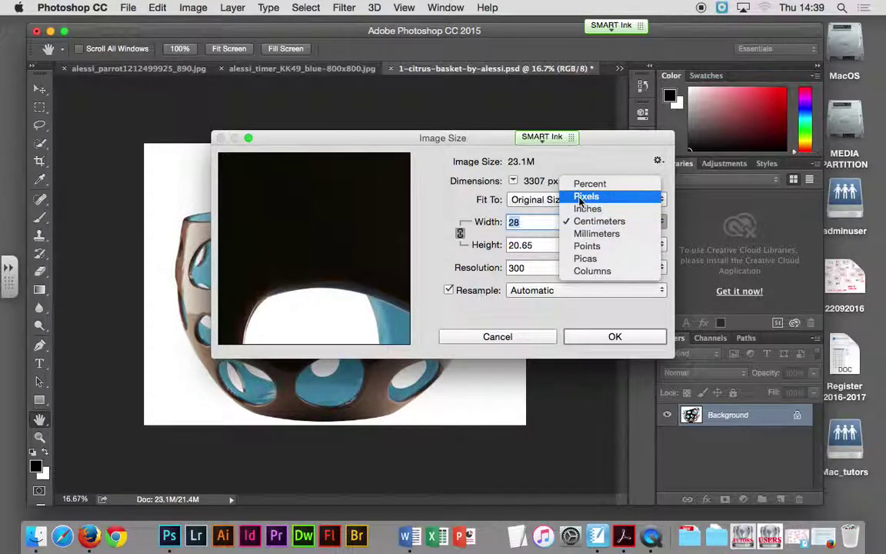
{"action": "left_click", "coordinate": [582, 197]}
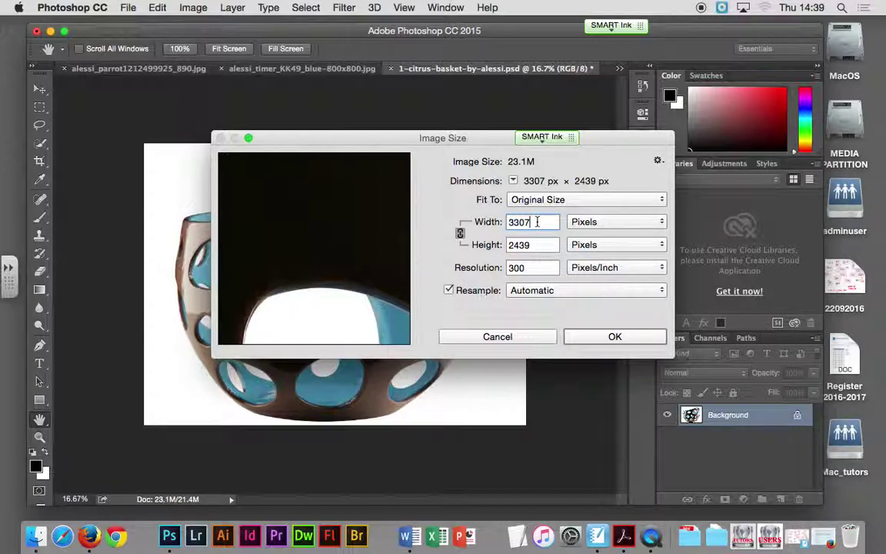
{"action": "mouse_move", "coordinate": [537, 223]}
{"action": "left_mouse_down"}
{"action": "mouse_move", "coordinate": [795, 500]}
{"action": "mouse_move", "coordinate": [796, 536]}
{"action": "left_mouse_up"}
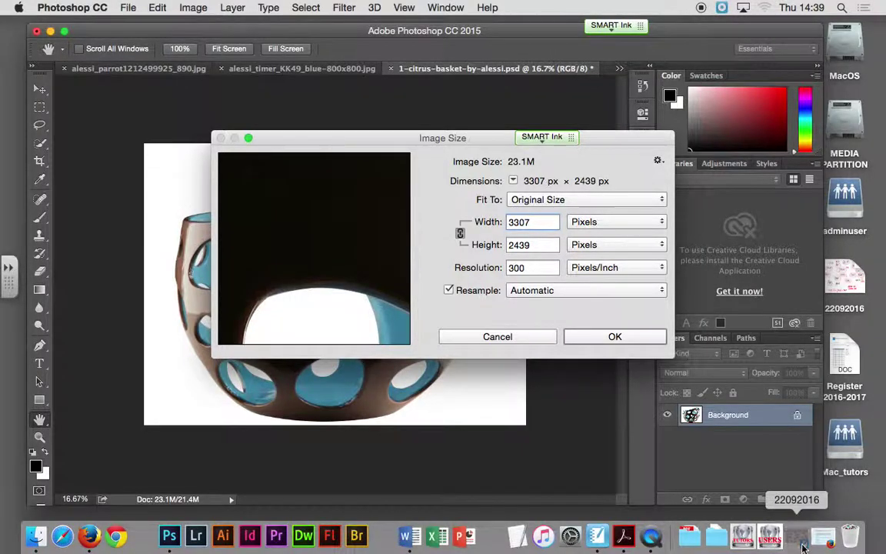
Show SMART Notebook page 2 listing JPEG, RGB, 72 dpi and 200 x 200 px.
{"action": "scroll", "coordinate": [600, 414], "scroll_direction": "down", "scroll_amount": 2}
{"action": "scroll", "coordinate": [600, 414], "scroll_direction": "down", "scroll_amount": 3}
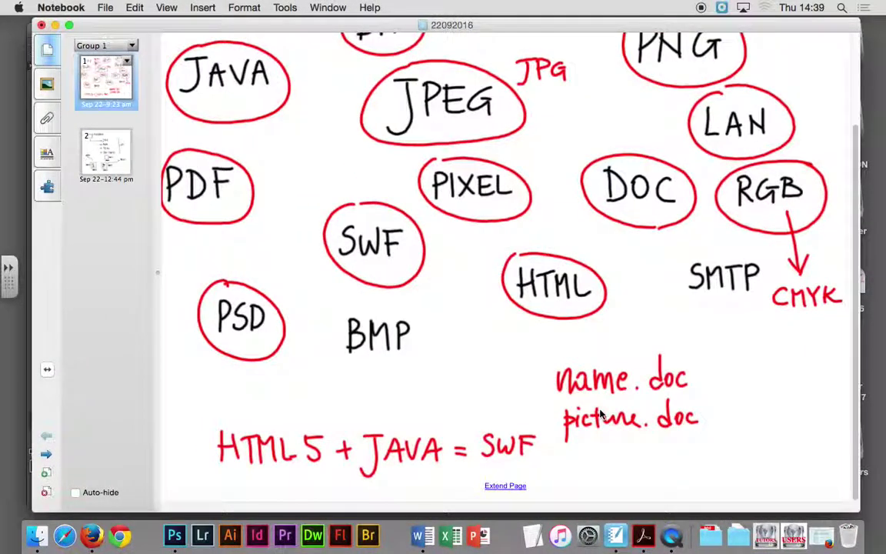
{"action": "left_click", "coordinate": [102, 153]}
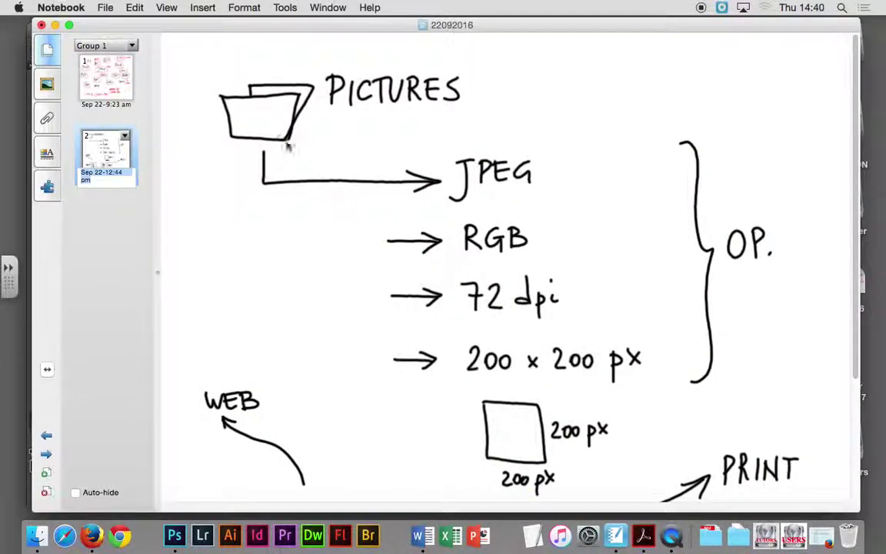
{"action": "left_click", "coordinate": [54, 25]}
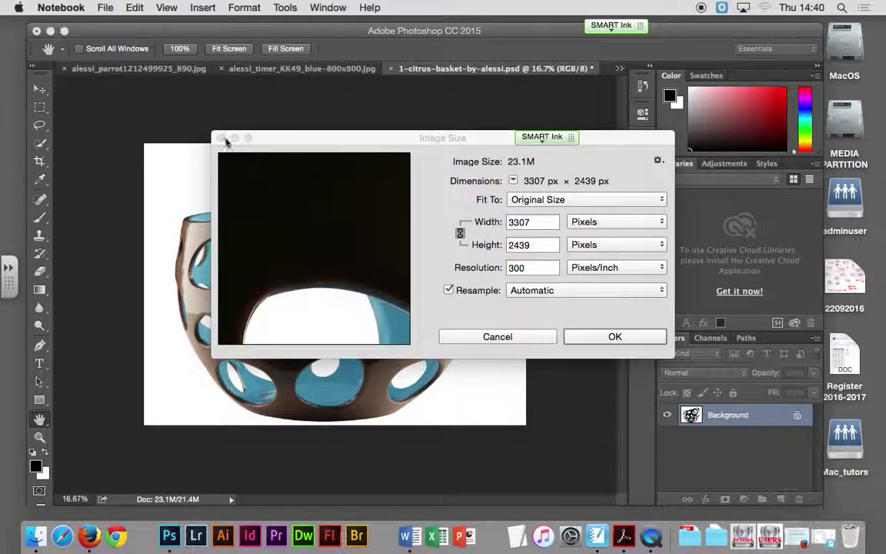
In Image Size, try a resolution of 72, then restore it to 300.
{"action": "left_click", "coordinate": [527, 221]}
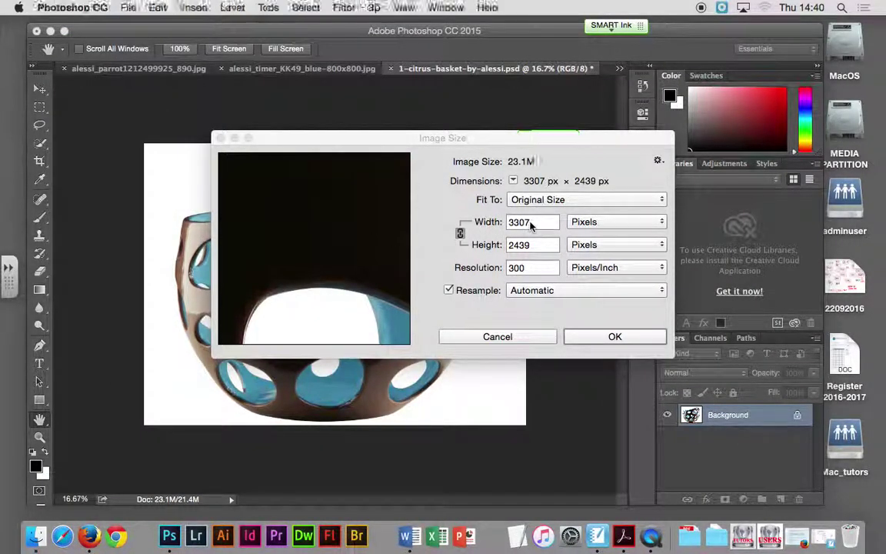
{"action": "left_click_drag", "start_coordinate": [527, 221], "coordinate": [505, 221]}
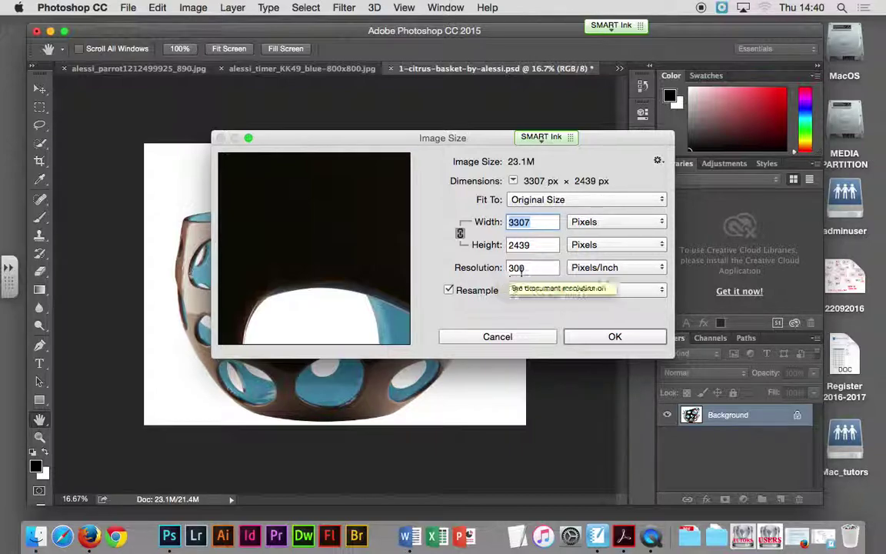
{"action": "double_click", "coordinate": [528, 267]}
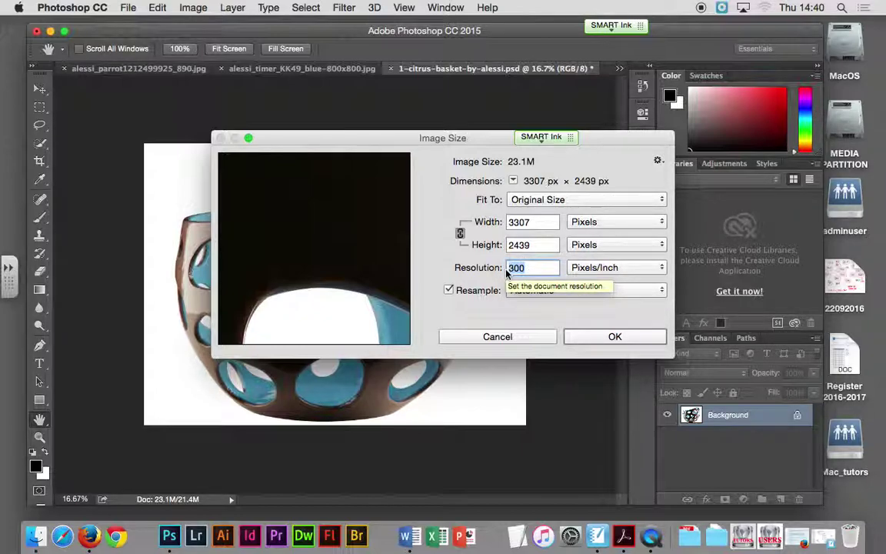
{"action": "type", "text": "7"}
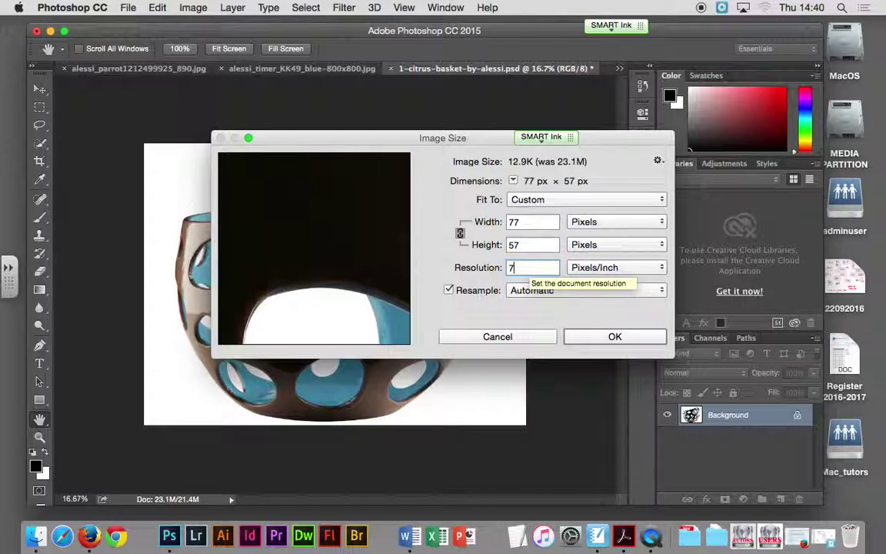
{"action": "type", "text": "2"}
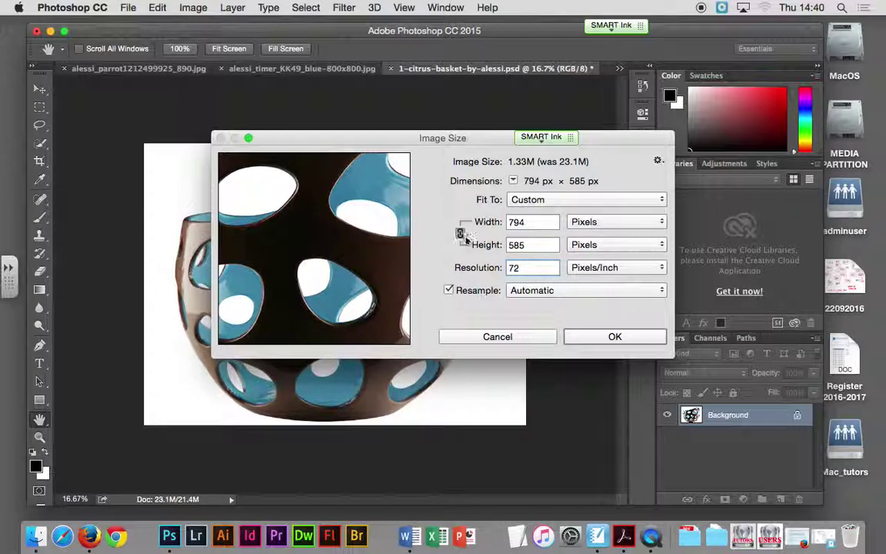
{"action": "key", "text": "Tab"}
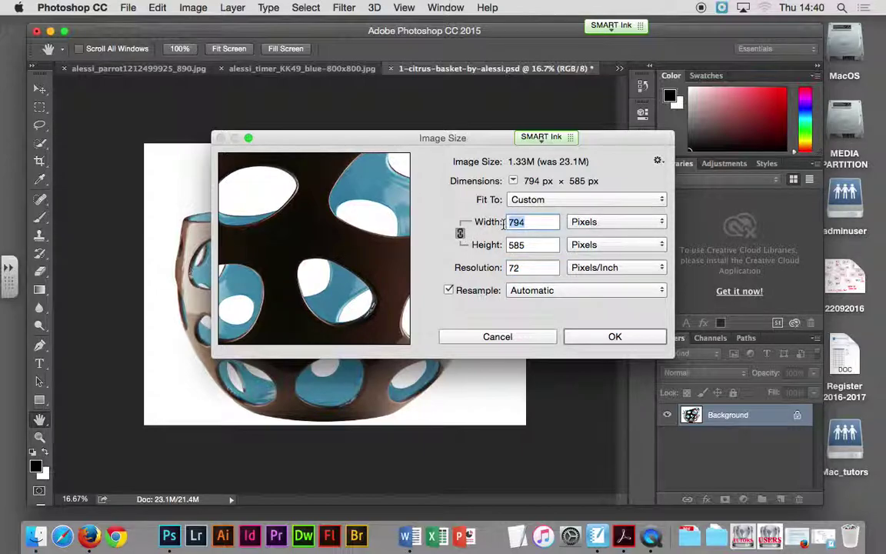
{"action": "double_click", "coordinate": [516, 267]}
{"action": "type", "text": "3"}
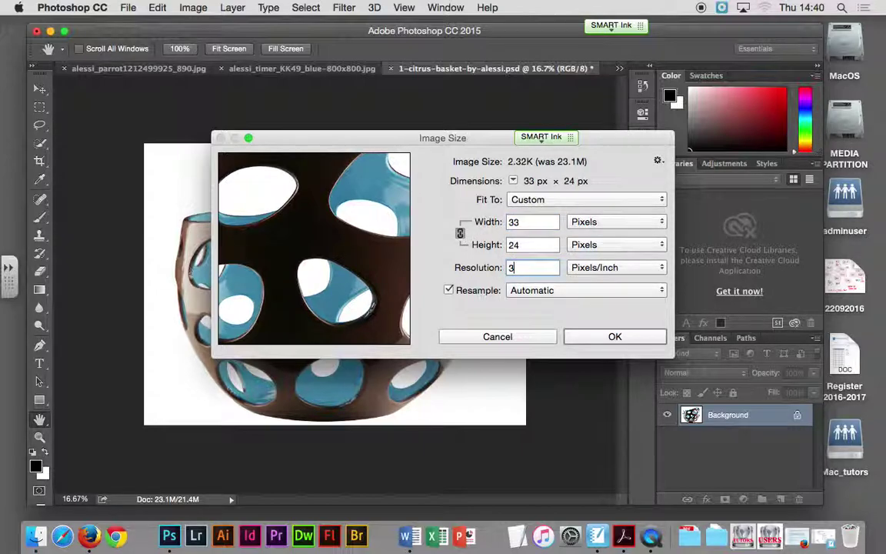
{"action": "type", "text": "00"}
Try widths of 200 and 4000 px, then re-enter a resolution of 72.
{"action": "double_click", "coordinate": [505, 222]}
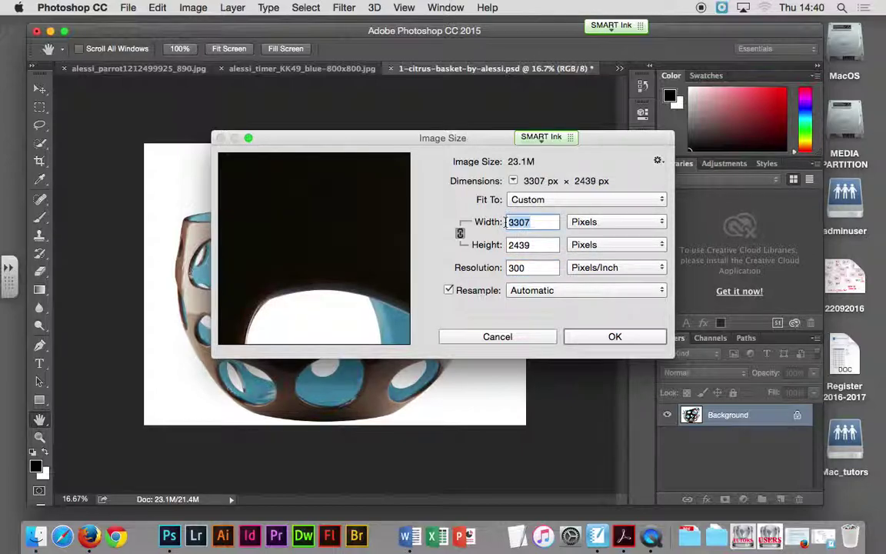
{"action": "type", "text": "200"}
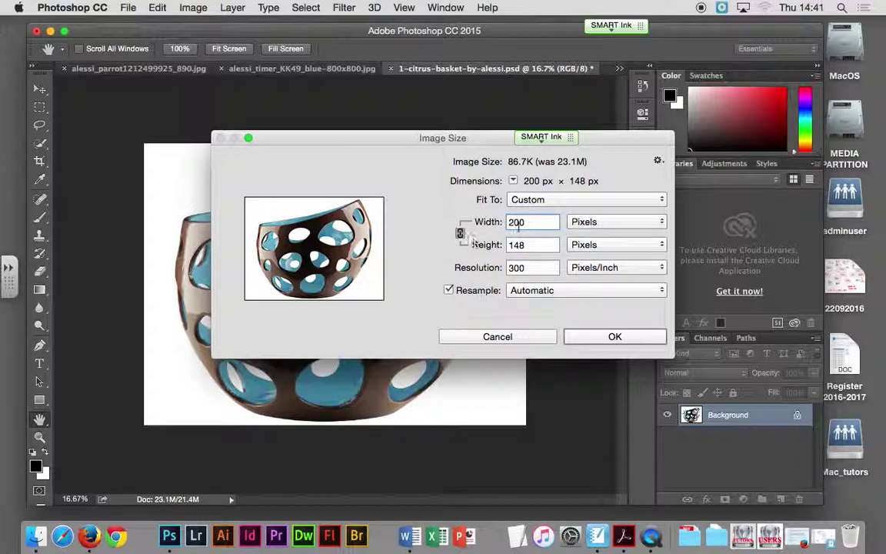
{"action": "double_click", "coordinate": [528, 221]}
{"action": "type", "text": "40"}
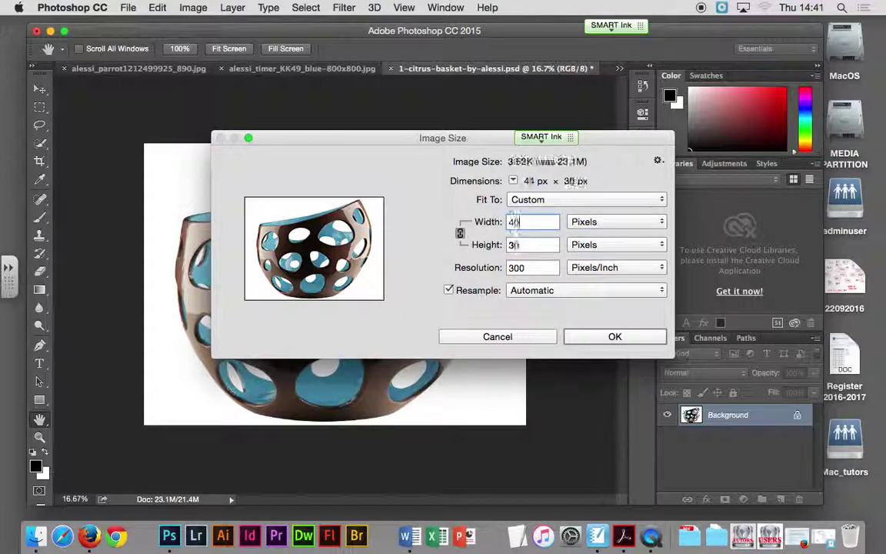
{"action": "type", "text": "00"}
{"action": "double_click", "coordinate": [515, 267]}
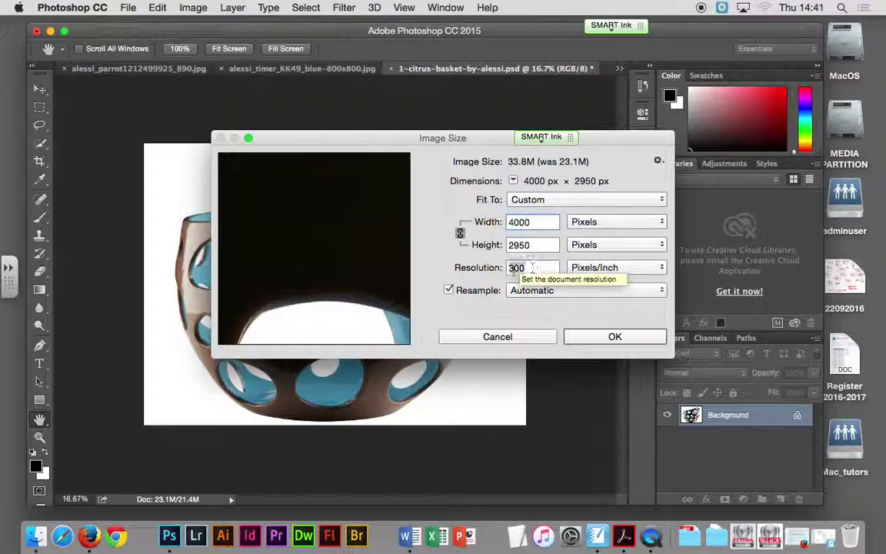
{"action": "type", "text": "7"}
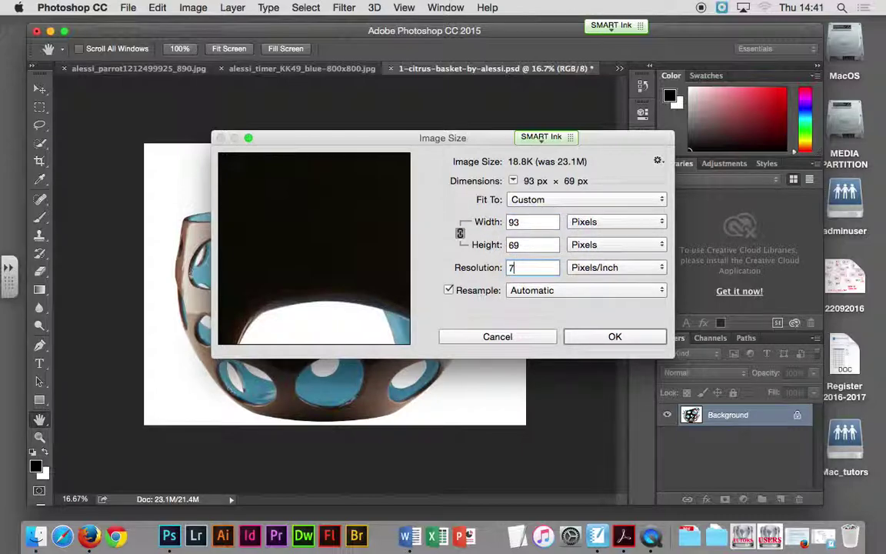
{"action": "type", "text": "2"}
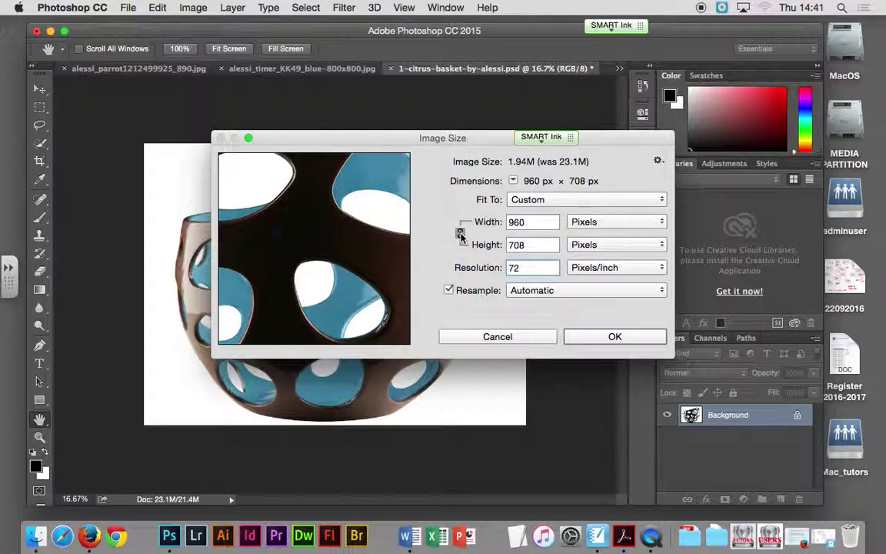
Unlink the proportions and set width and height to 200 × 200 px at 72 Pixels/Inch.
{"action": "double_click", "coordinate": [530, 223]}
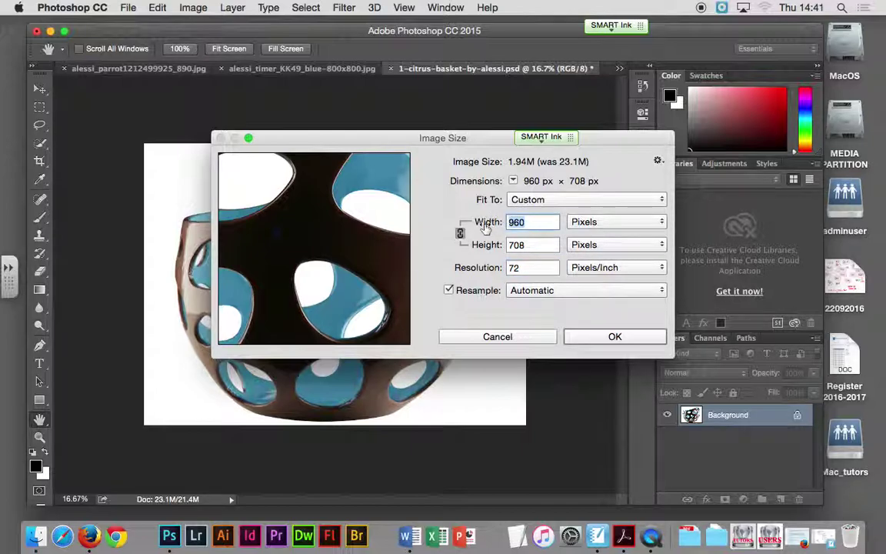
{"action": "type", "text": "200"}
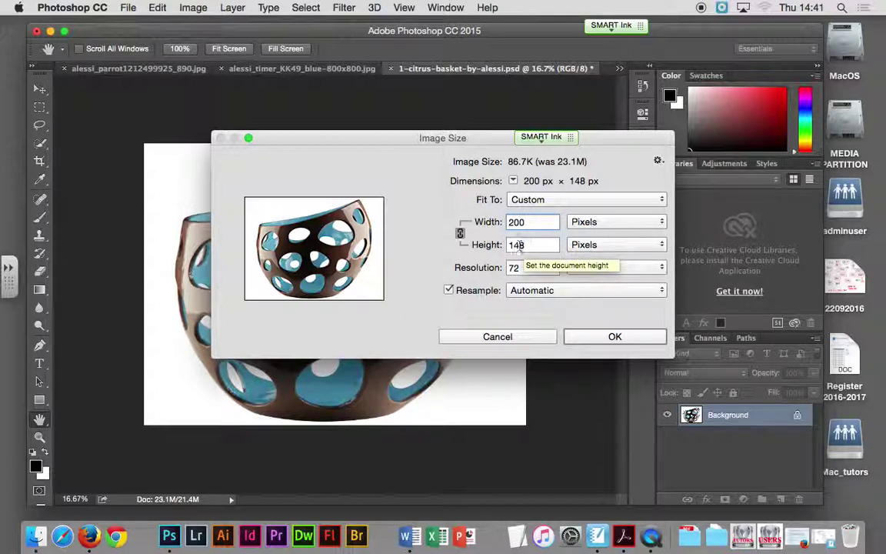
{"action": "double_click", "coordinate": [517, 244]}
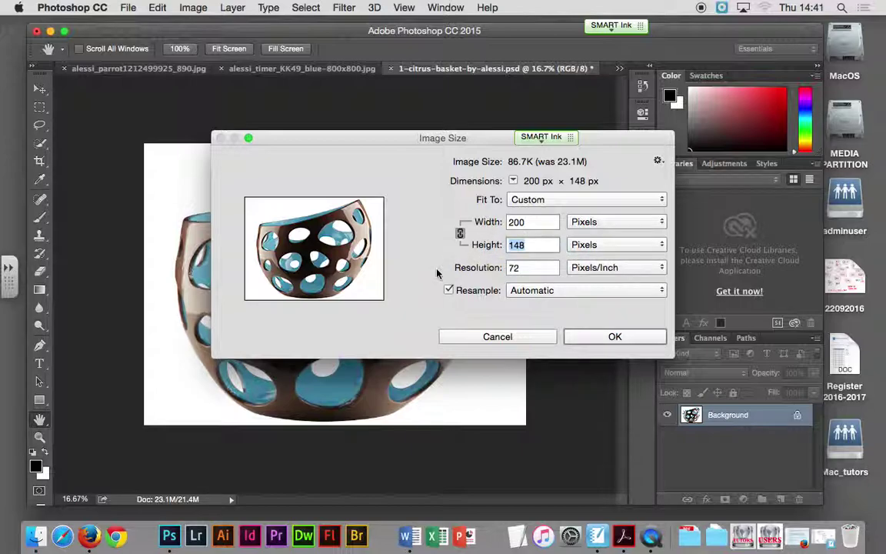
{"action": "type", "text": "200"}
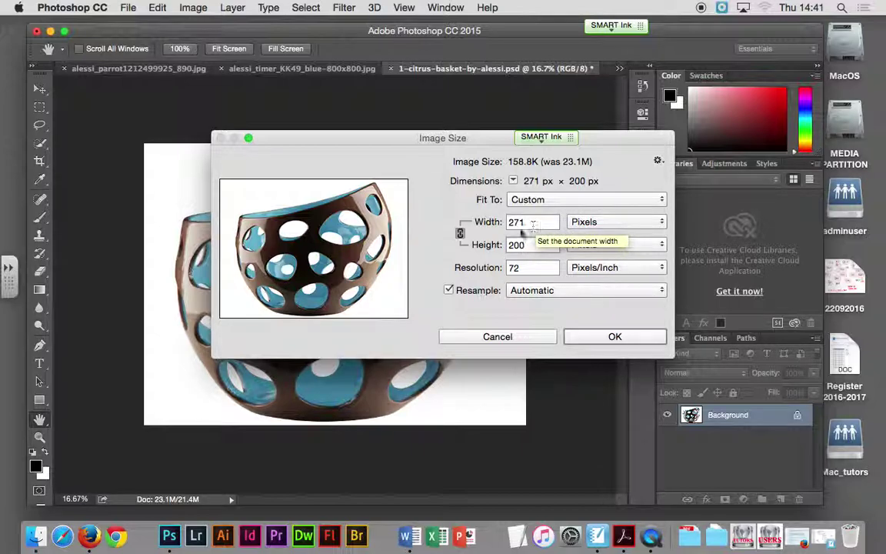
{"action": "left_click", "coordinate": [460, 233]}
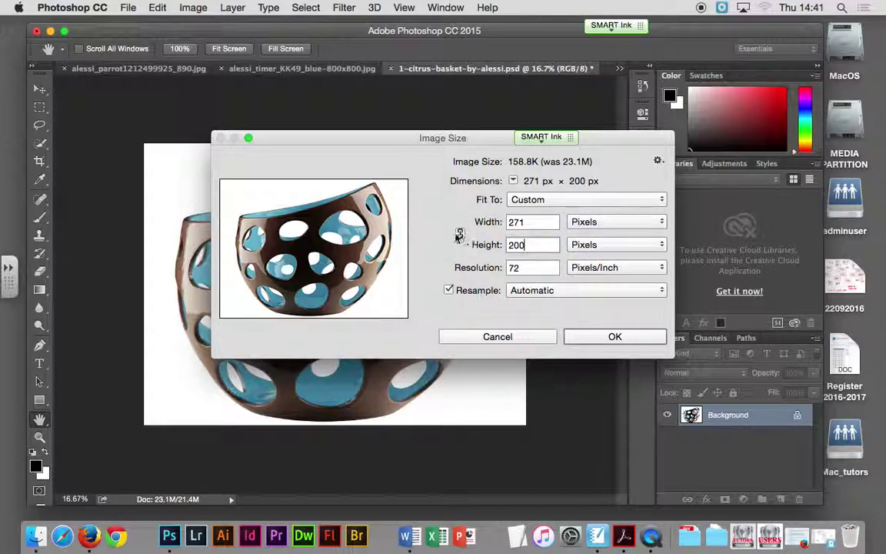
{"action": "left_click", "coordinate": [533, 223]}
{"action": "left_click_drag", "start_coordinate": [534, 223], "coordinate": [492, 221]}
{"action": "type", "text": "200"}
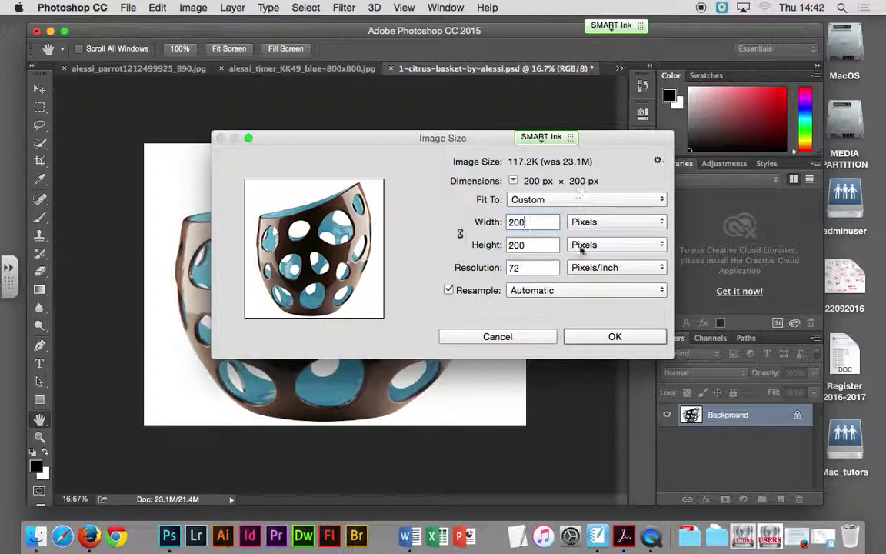
Cancel the square resize and resize the basket to 72 pixels/inch, giving 794 x 585 px.
{"action": "left_click", "coordinate": [498, 339]}
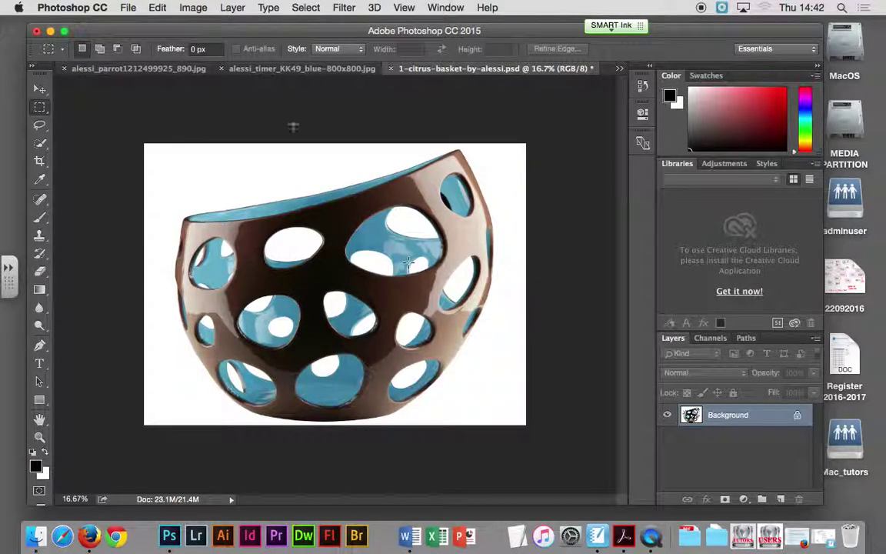
{"action": "left_click", "coordinate": [193, 7]}
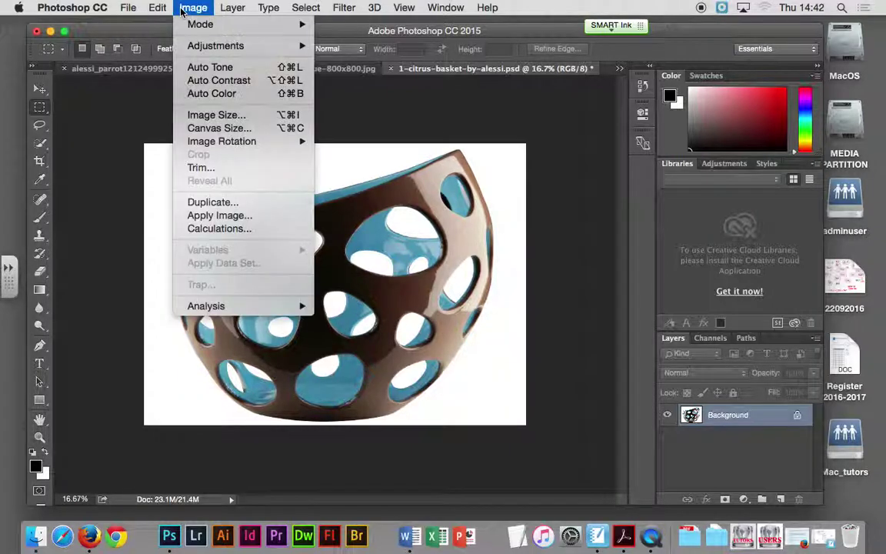
{"action": "left_click", "coordinate": [216, 114]}
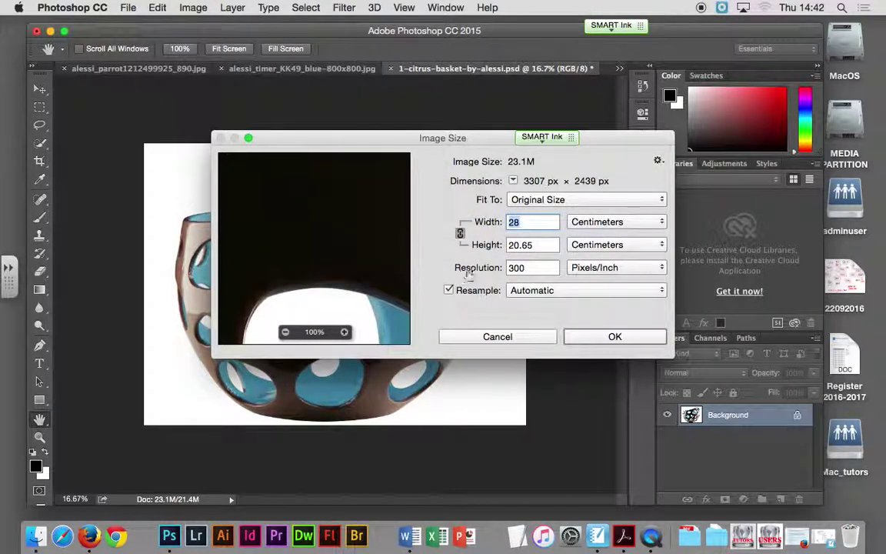
{"action": "double_click", "coordinate": [515, 267]}
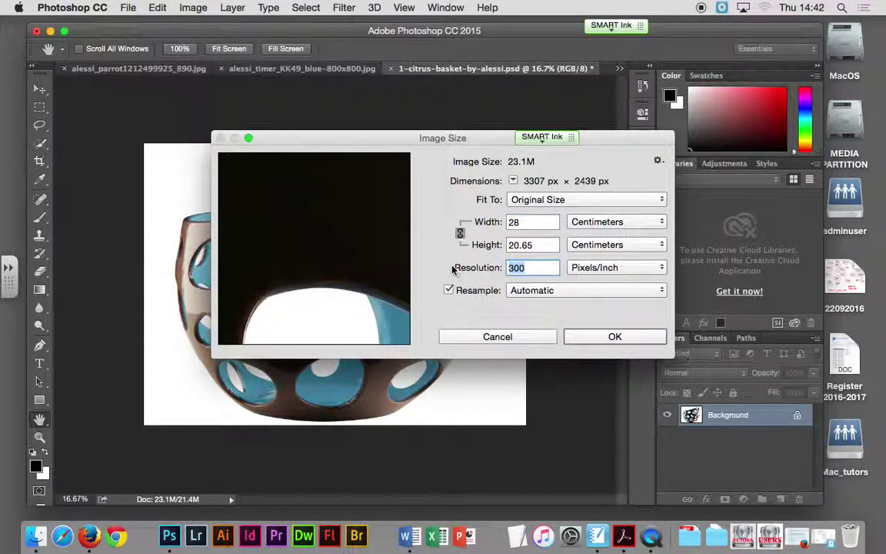
{"action": "type", "text": "72"}
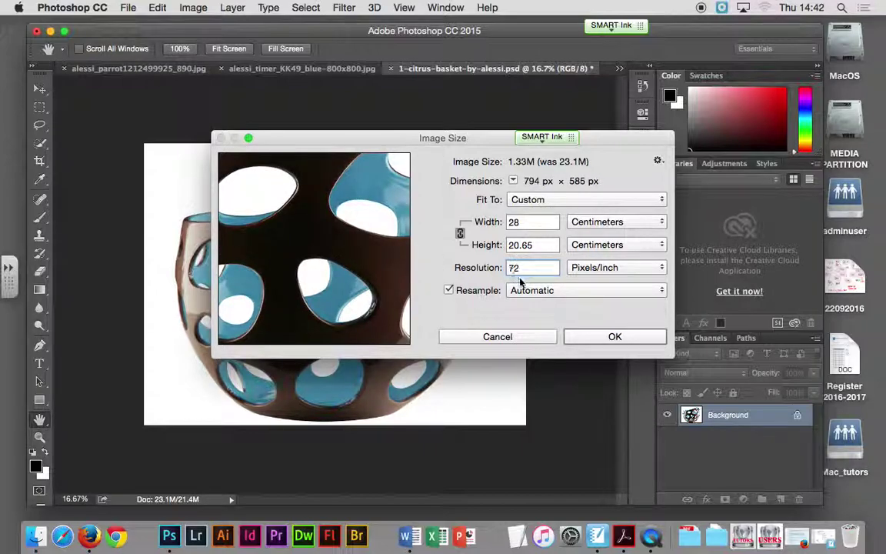
{"action": "key", "text": "Return"}
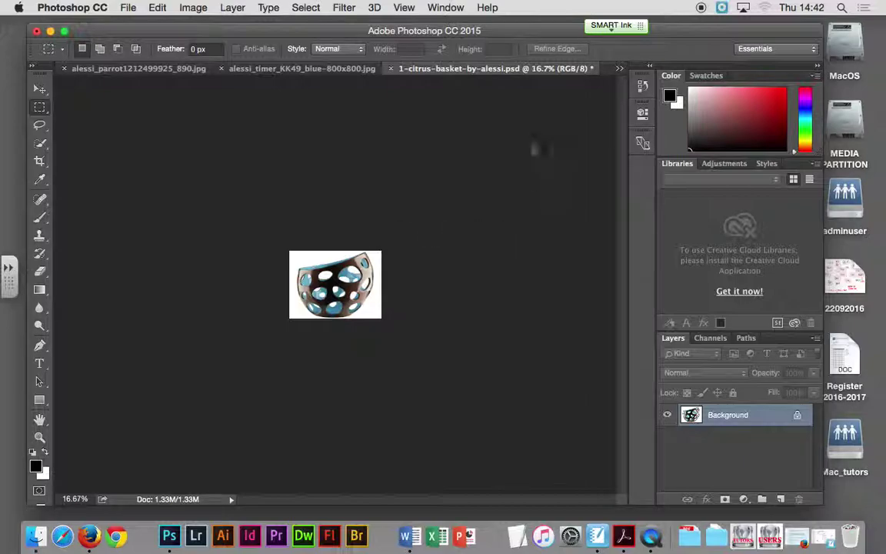
Open the Navigator panel and zoom into a close-up of the basket.
{"action": "left_click", "coordinate": [460, 9]}
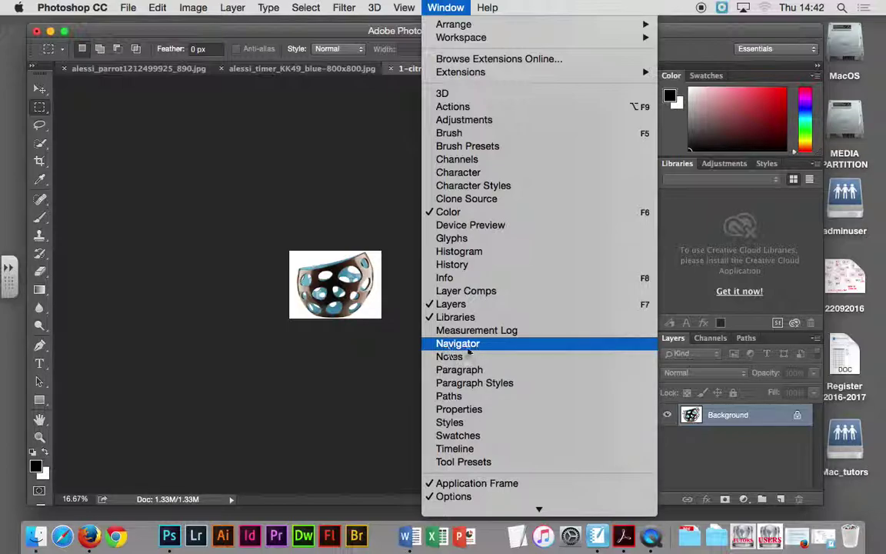
{"action": "left_click", "coordinate": [470, 344]}
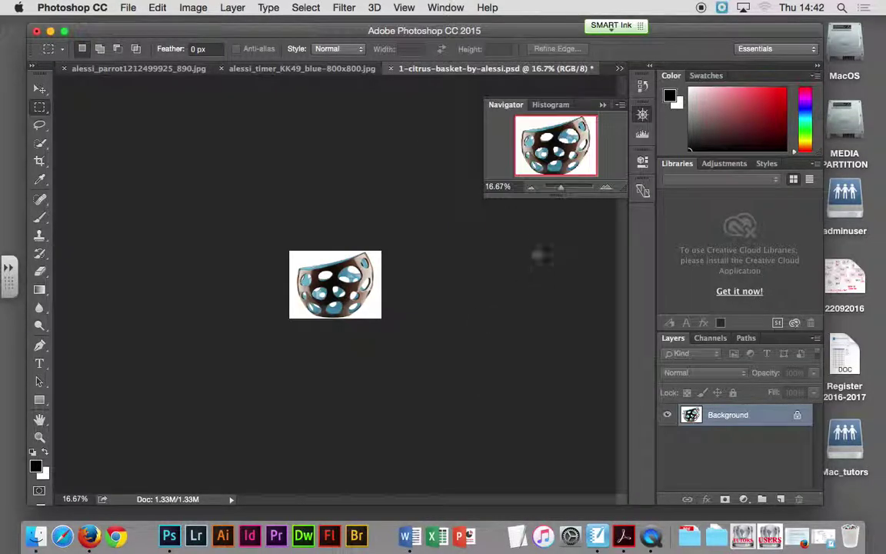
{"action": "left_click_drag", "start_coordinate": [563, 193], "coordinate": [567, 196]}
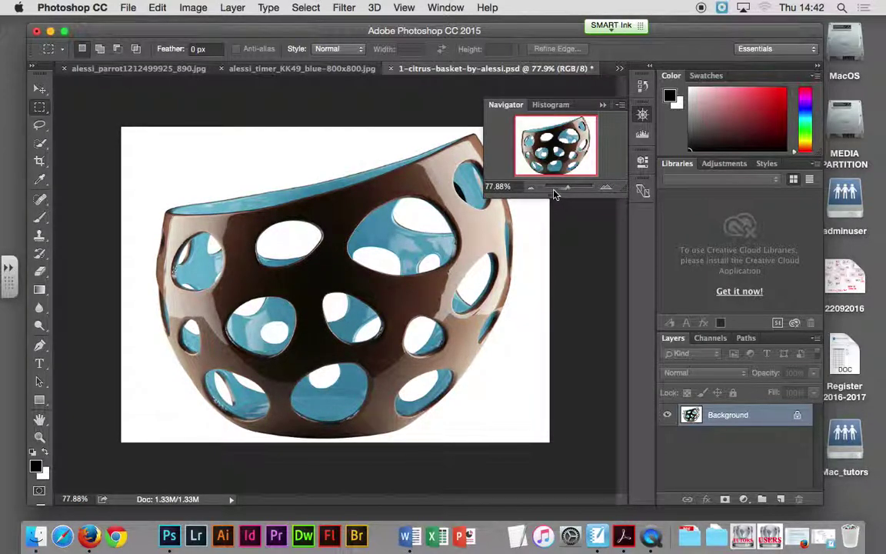
{"action": "left_click_drag", "start_coordinate": [569, 193], "coordinate": [575, 189]}
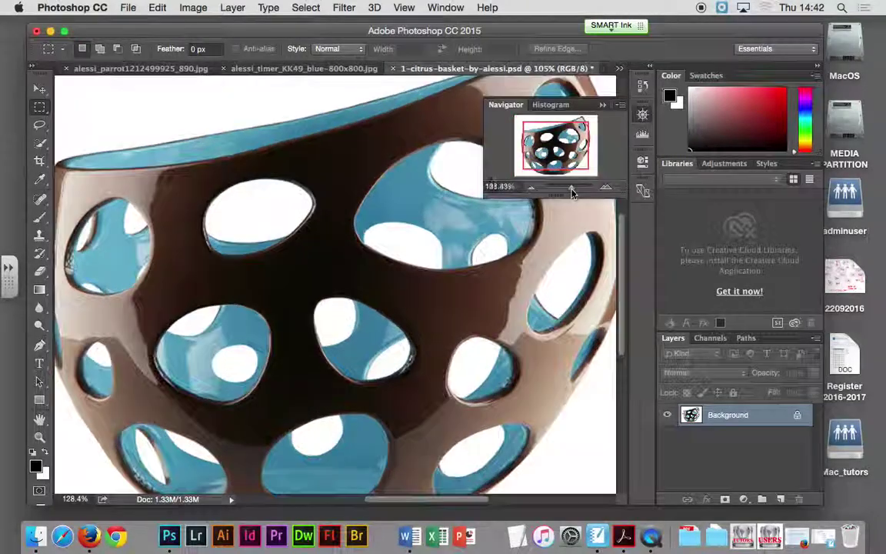
{"action": "mouse_move", "coordinate": [518, 168]}
{"action": "left_mouse_down"}
{"action": "mouse_move", "coordinate": [517, 154]}
{"action": "mouse_move", "coordinate": [572, 143]}
{"action": "mouse_move", "coordinate": [573, 123]}
{"action": "mouse_move", "coordinate": [521, 126]}
{"action": "mouse_move", "coordinate": [523, 135]}
{"action": "left_mouse_up"}
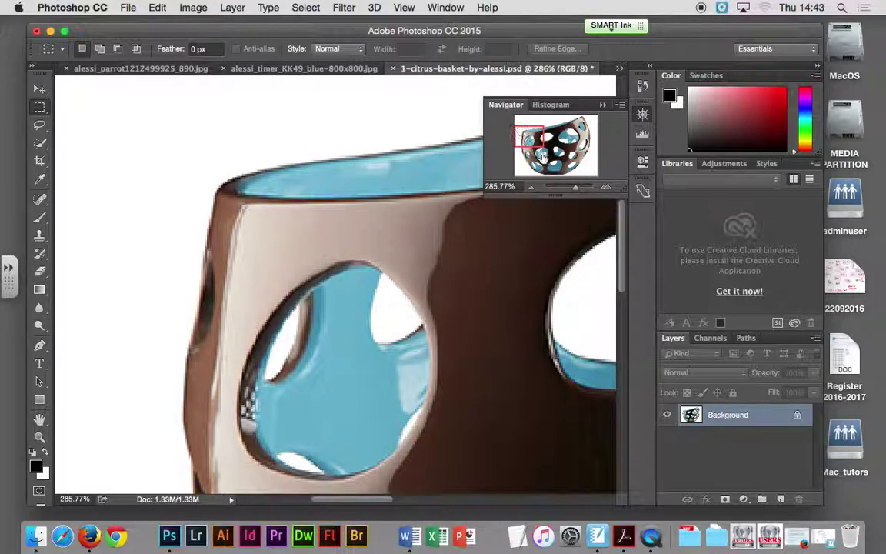
Zoom to about 285% to inspect the basket's holes, then back out to 77.88%.
{"action": "left_click_drag", "start_coordinate": [575, 188], "coordinate": [566, 191]}
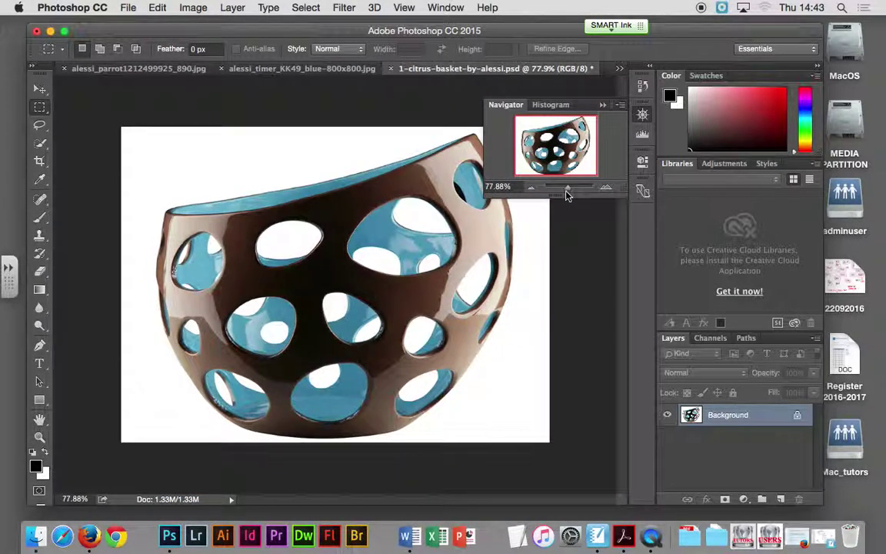
{"action": "left_click", "coordinate": [643, 115]}
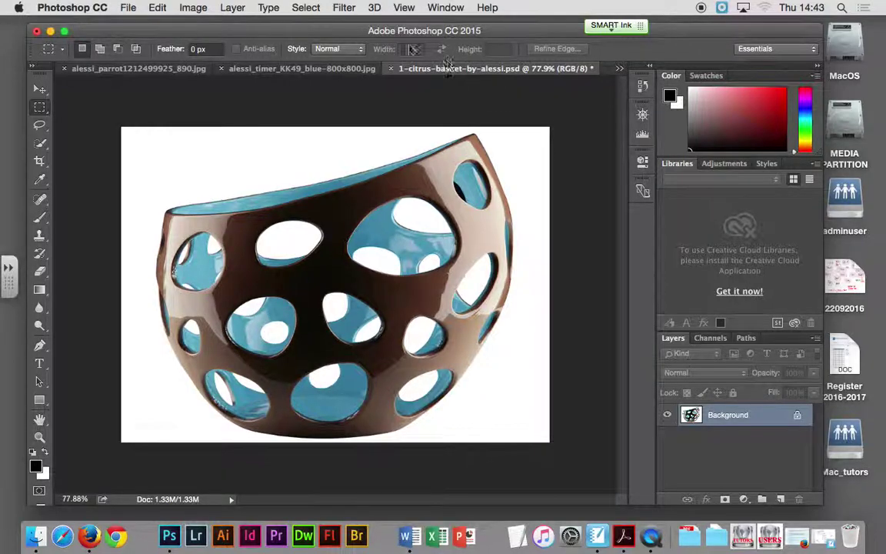
{"action": "left_click", "coordinate": [642, 114]}
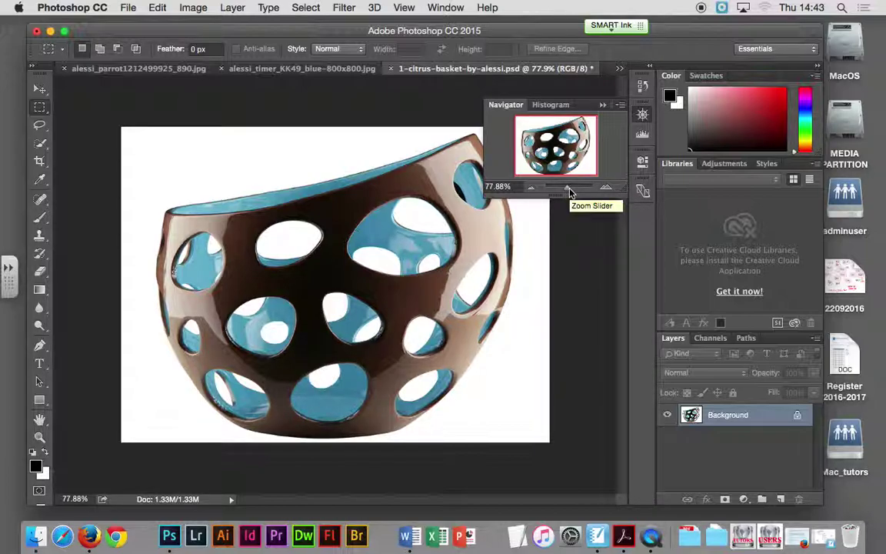
{"action": "left_click_drag", "start_coordinate": [570, 192], "coordinate": [577, 192]}
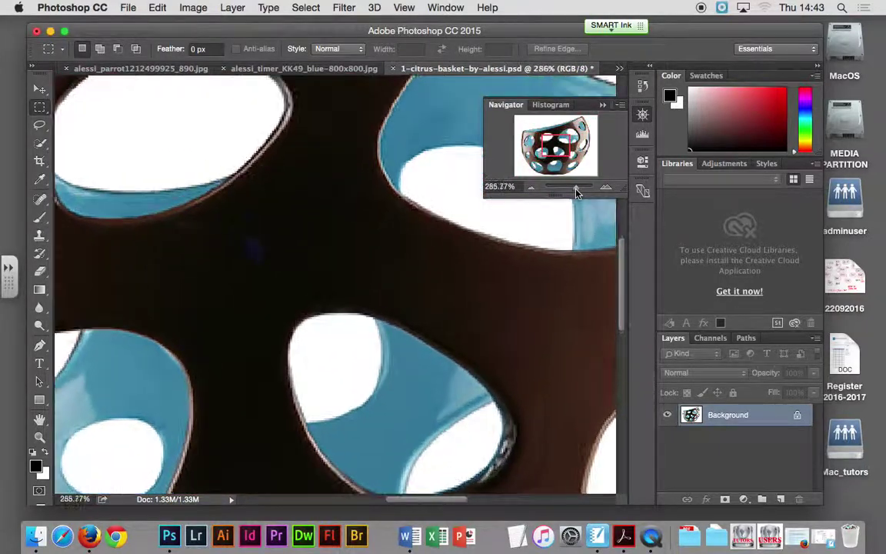
{"action": "left_click_drag", "start_coordinate": [577, 192], "coordinate": [568, 194]}
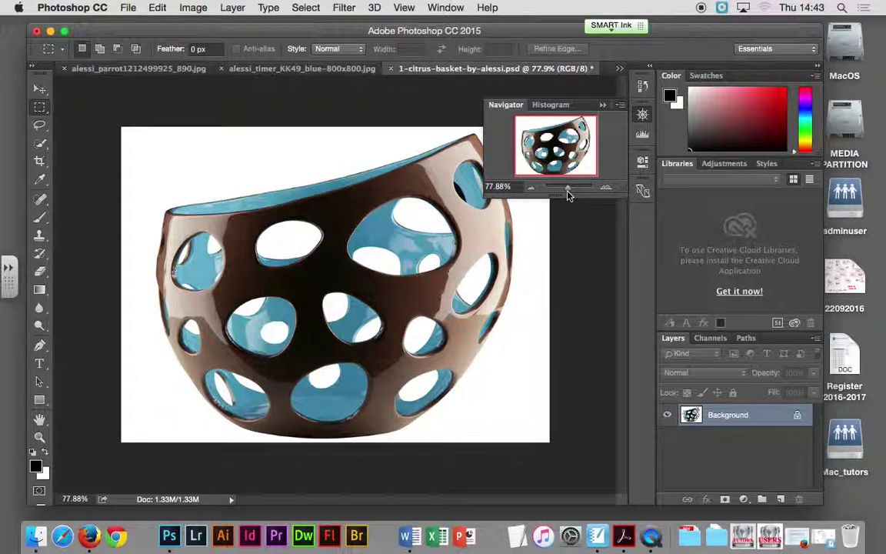
Collapse the Navigator panel and put a crop frame around the basket photo.
{"action": "left_click", "coordinate": [640, 116]}
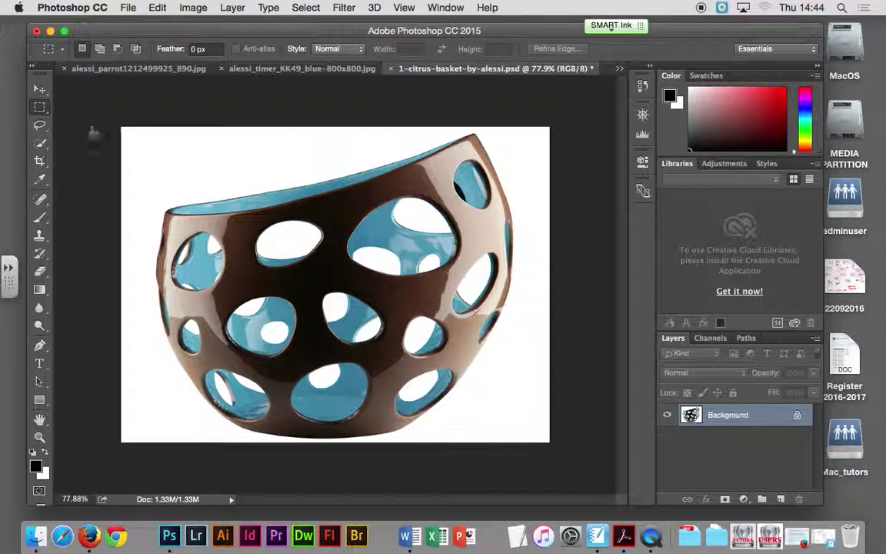
{"action": "left_click", "coordinate": [39, 161]}
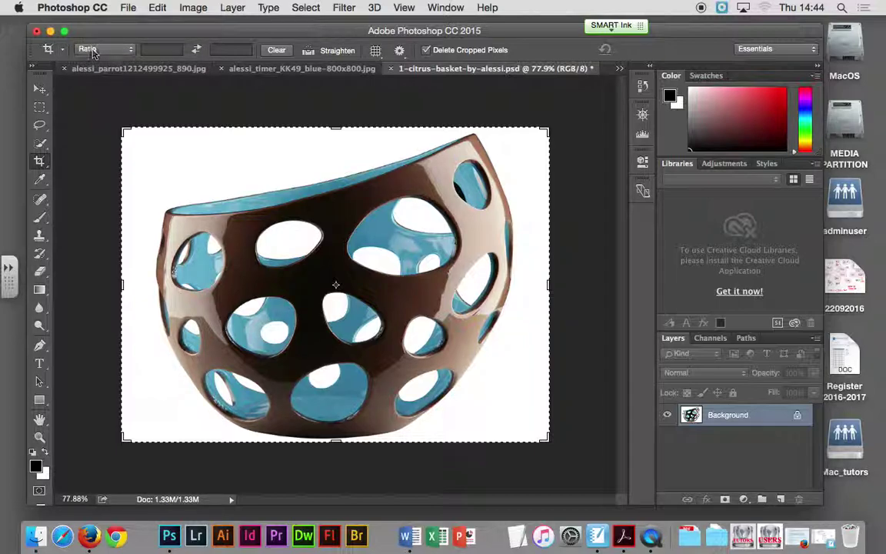
Set the crop preset to W x H x Resolution.
{"action": "left_click", "coordinate": [131, 52]}
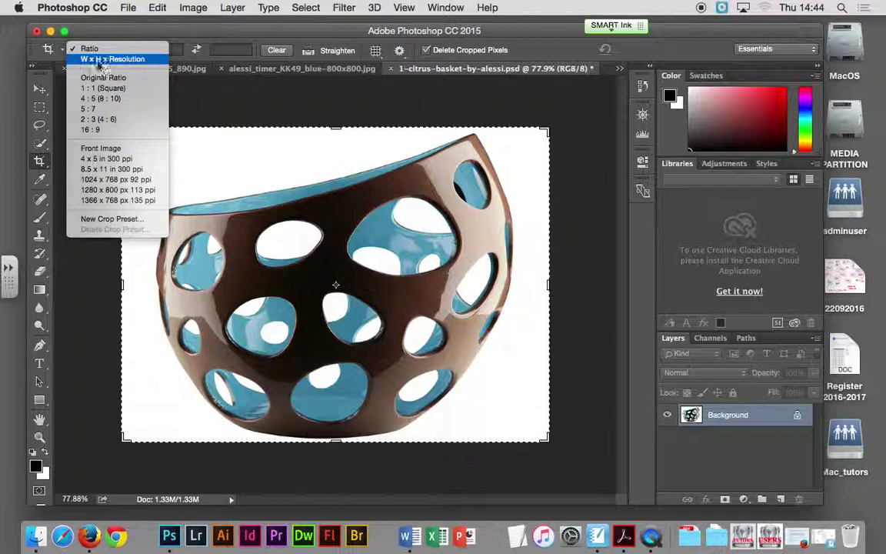
{"action": "left_click", "coordinate": [107, 61]}
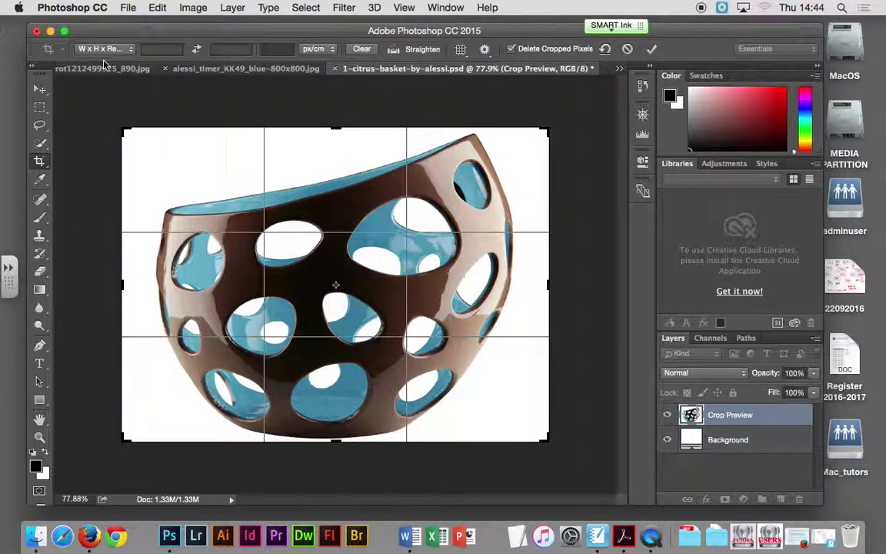
{"action": "left_click", "coordinate": [106, 49]}
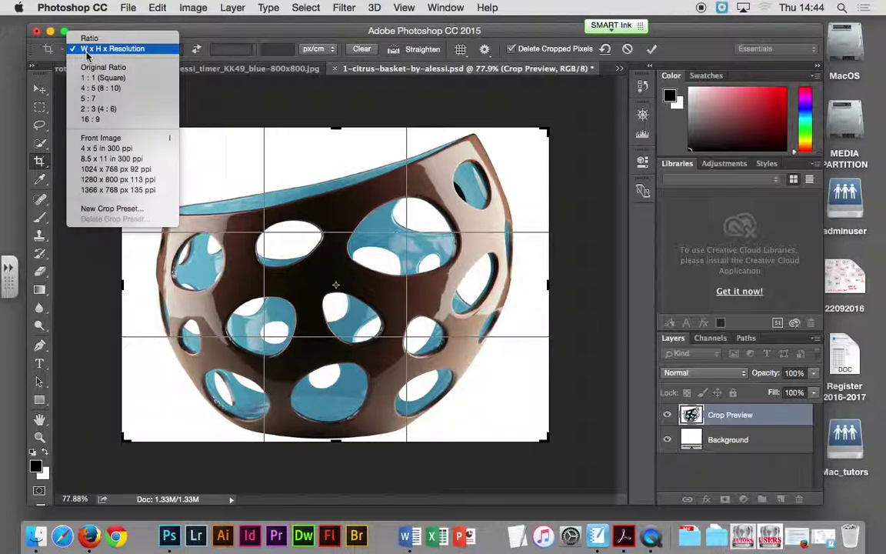
{"action": "left_click", "coordinate": [87, 51]}
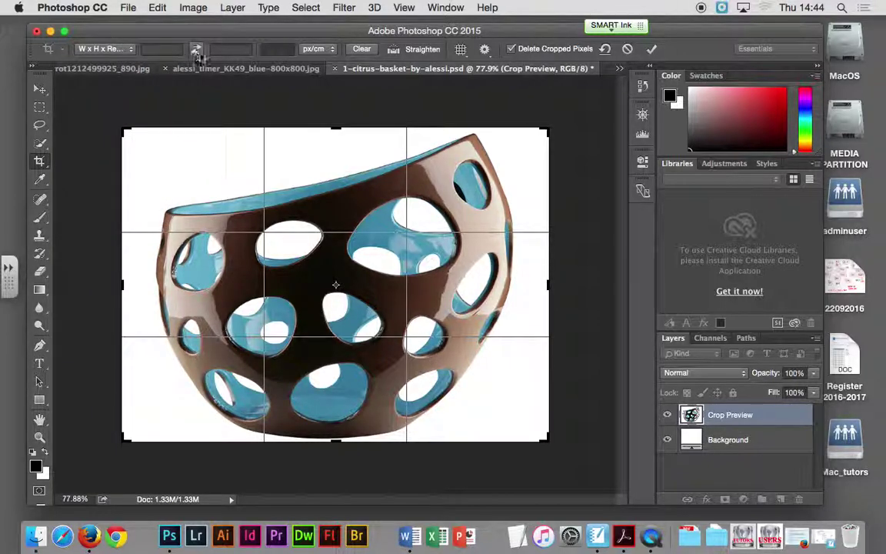
Enter a crop width of 200 px.
{"action": "left_click", "coordinate": [232, 49]}
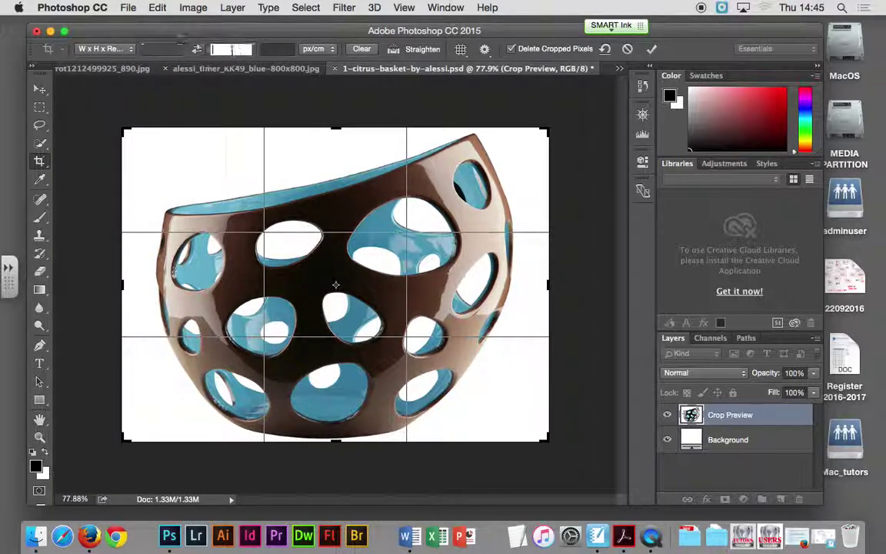
{"action": "left_click", "coordinate": [275, 50]}
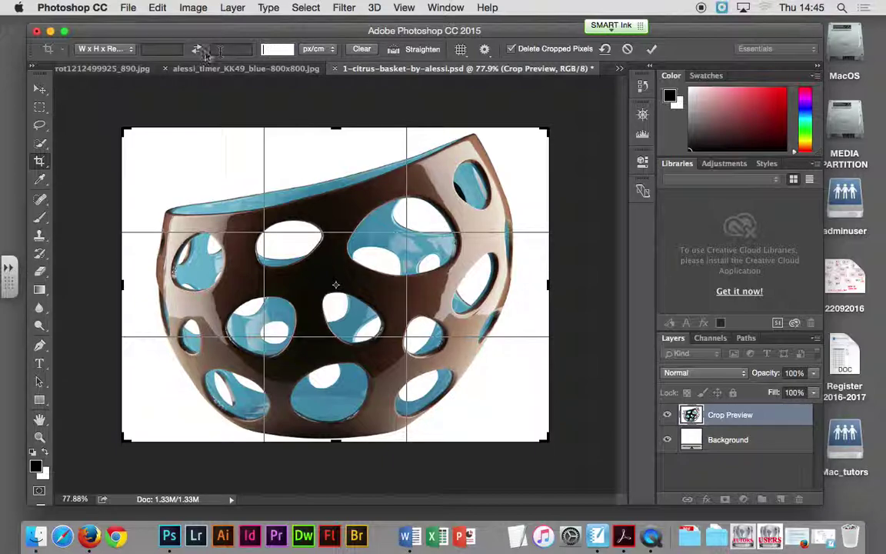
{"action": "left_click", "coordinate": [152, 50]}
{"action": "key", "text": "BackSpace"}
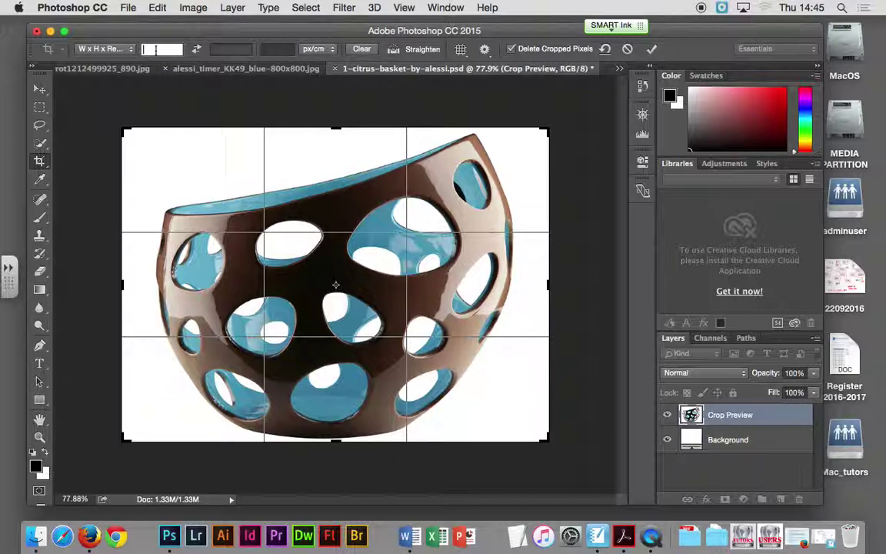
{"action": "type", "text": "2"}
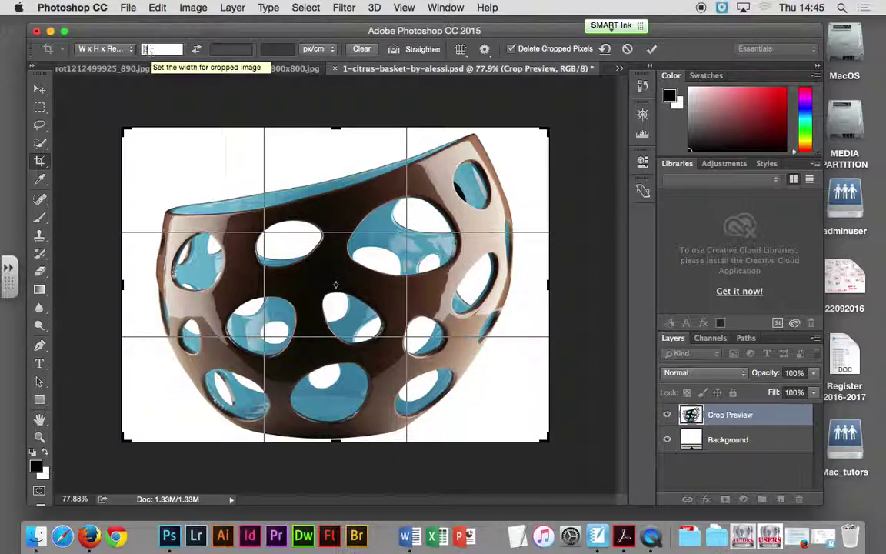
{"action": "type", "text": "00px"}
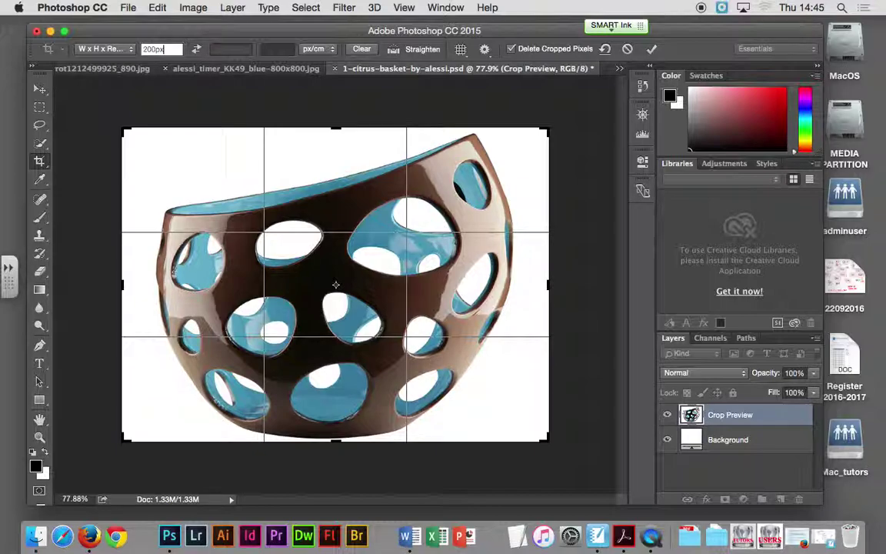
{"action": "key", "text": "Tab"}
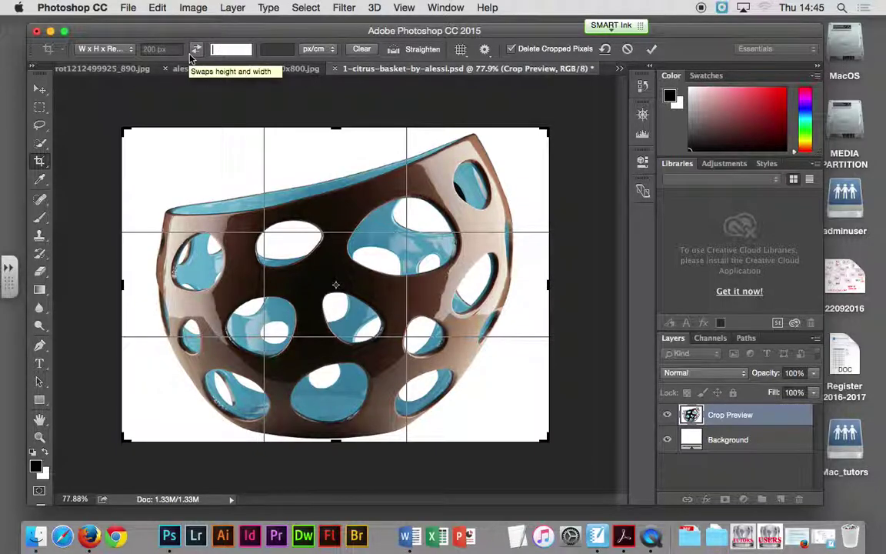
Set the crop height to 200 px and the resolution to 72 px/in.
{"action": "type", "text": "200"}
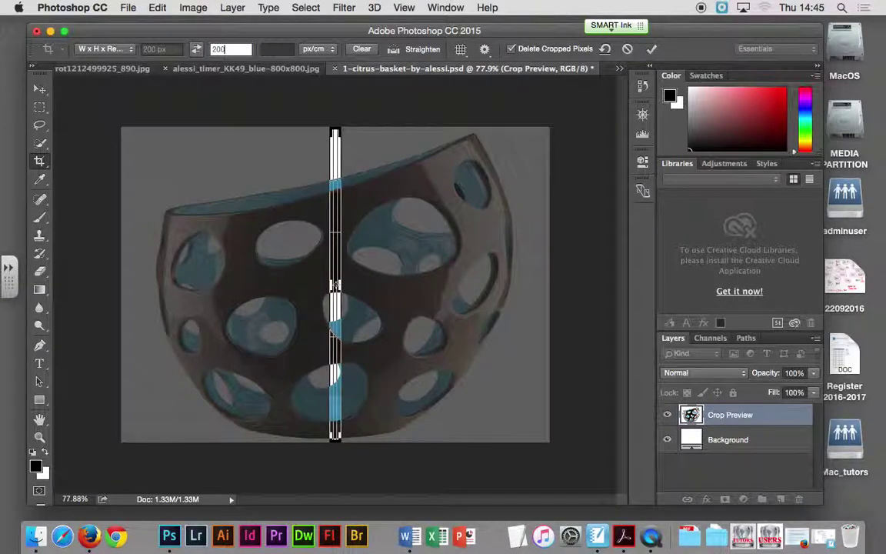
{"action": "type", "text": "px"}
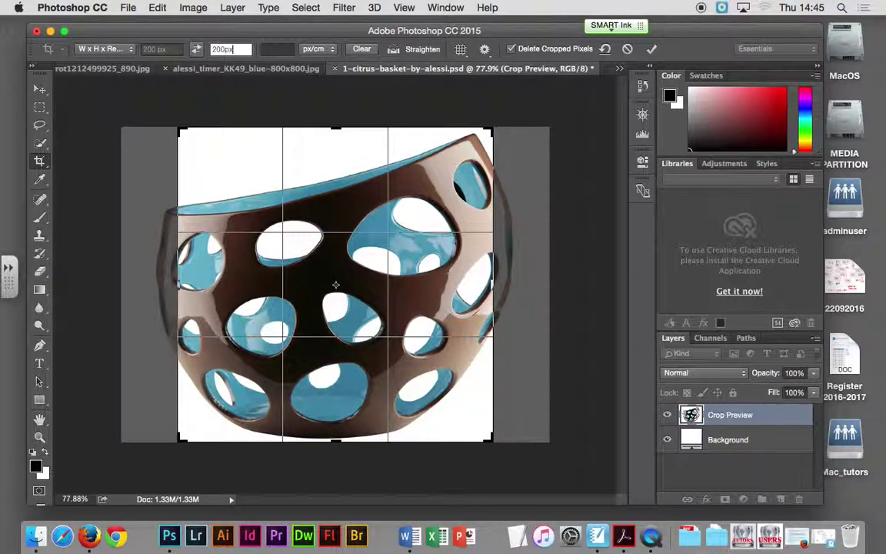
{"action": "key", "text": "Tab"}
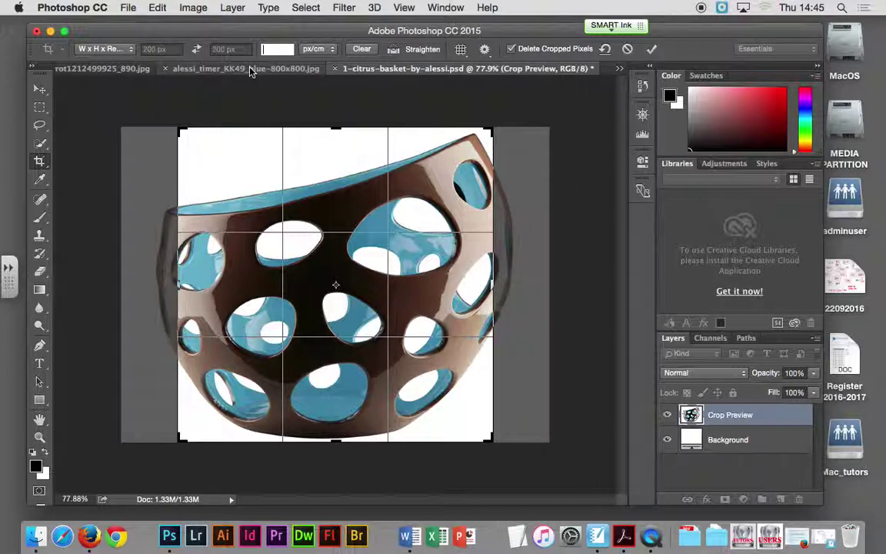
{"action": "type", "text": "72"}
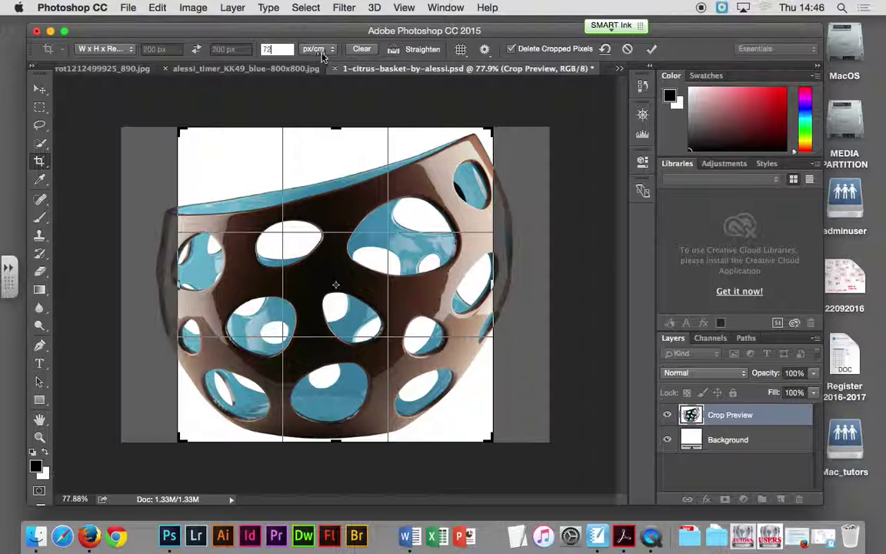
{"action": "left_click", "coordinate": [322, 52]}
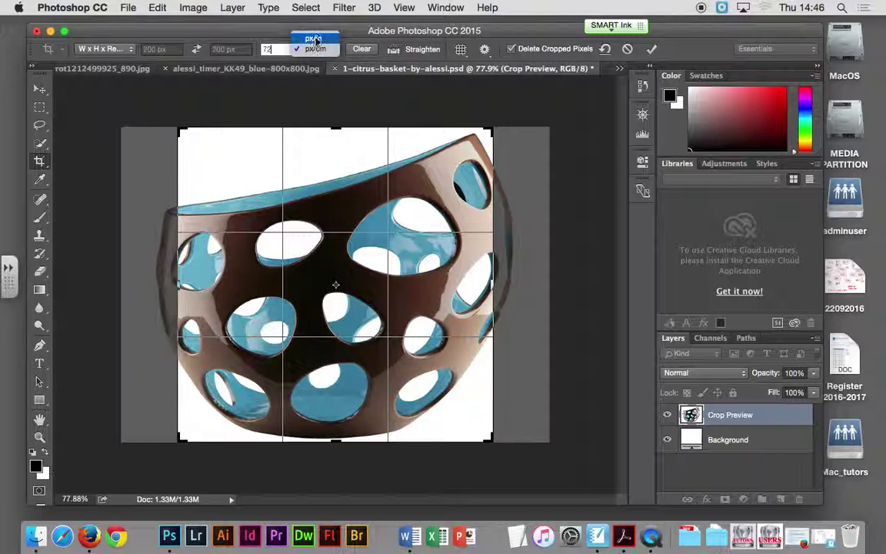
{"action": "left_click", "coordinate": [315, 39]}
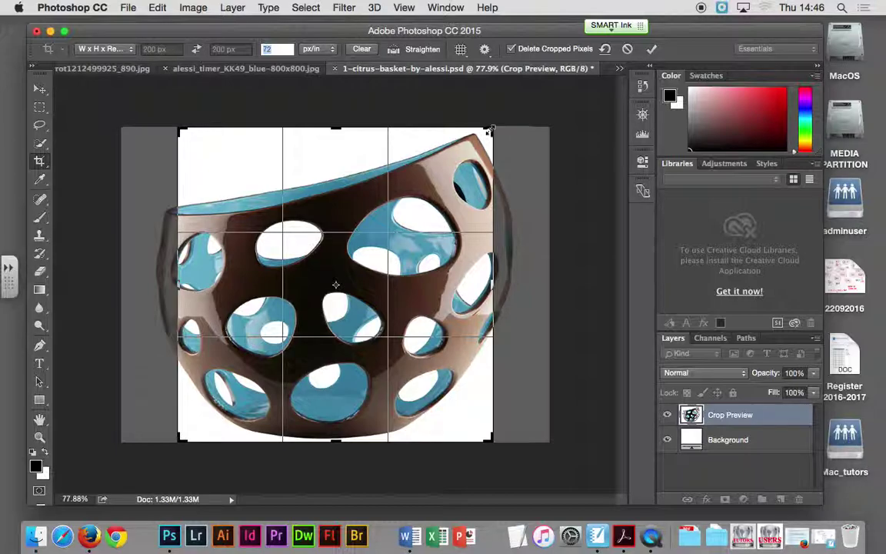
Resize the square crop box from its corners to frame the basket.
{"action": "left_click_drag", "start_coordinate": [489, 131], "coordinate": [506, 117]}
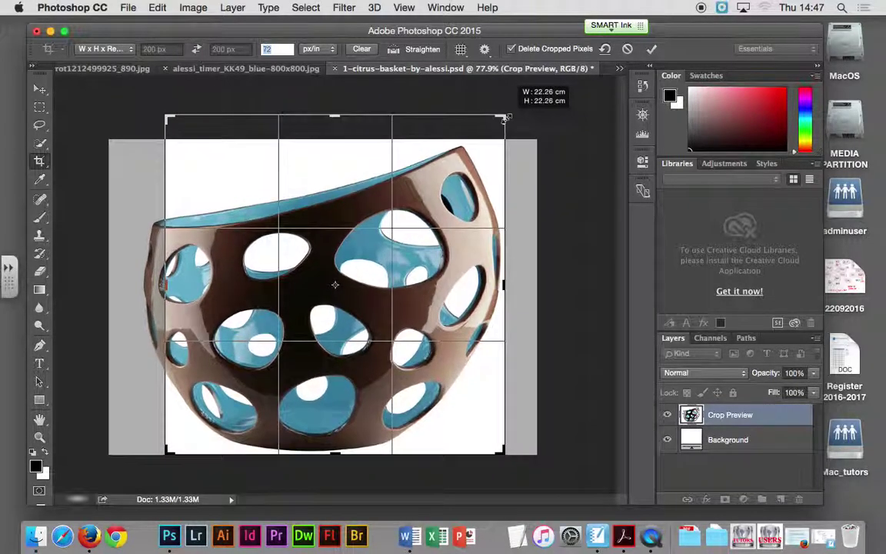
{"action": "left_click_drag", "start_coordinate": [507, 118], "coordinate": [456, 152]}
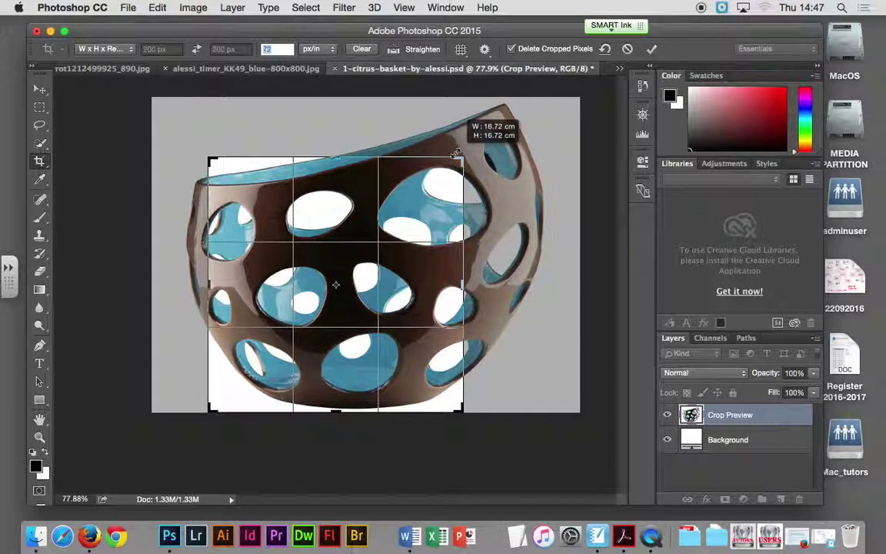
{"action": "left_click_drag", "start_coordinate": [456, 154], "coordinate": [509, 115]}
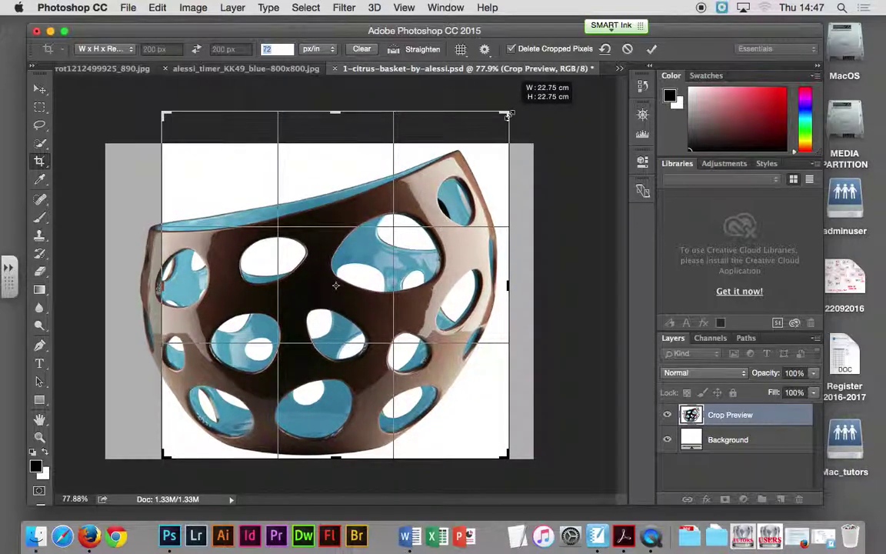
{"action": "left_click_drag", "start_coordinate": [509, 114], "coordinate": [507, 114]}
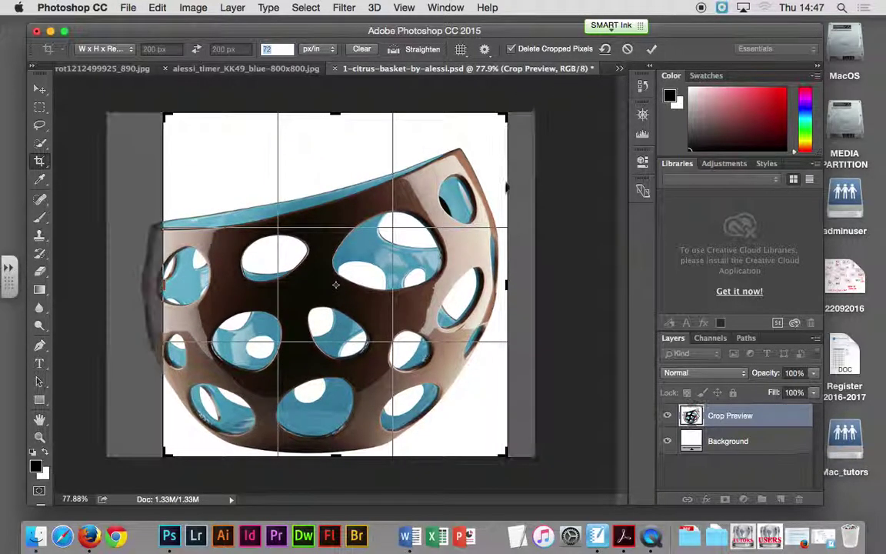
{"action": "left_click_drag", "start_coordinate": [164, 115], "coordinate": [154, 97]}
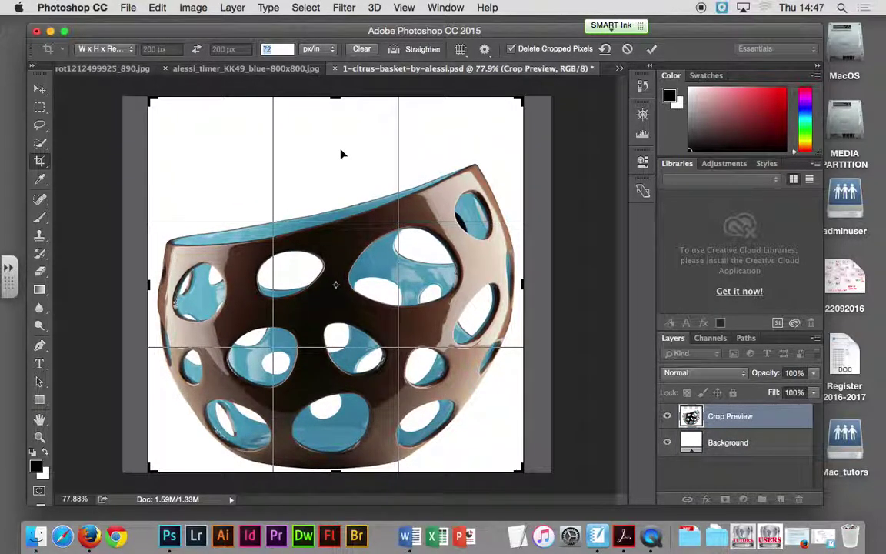
Shift the basket inside the 200 x 200 crop square so it sits well centred.
{"action": "mouse_move", "coordinate": [342, 152]}
{"action": "left_mouse_down"}
{"action": "mouse_move", "coordinate": [341, 135]}
{"action": "mouse_move", "coordinate": [342, 158]}
{"action": "left_mouse_up"}
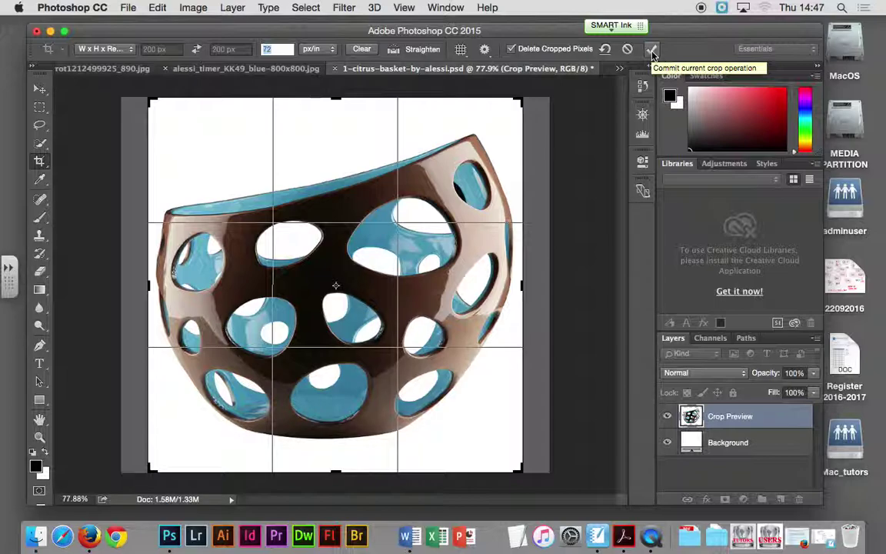
{"action": "left_click", "coordinate": [650, 51]}
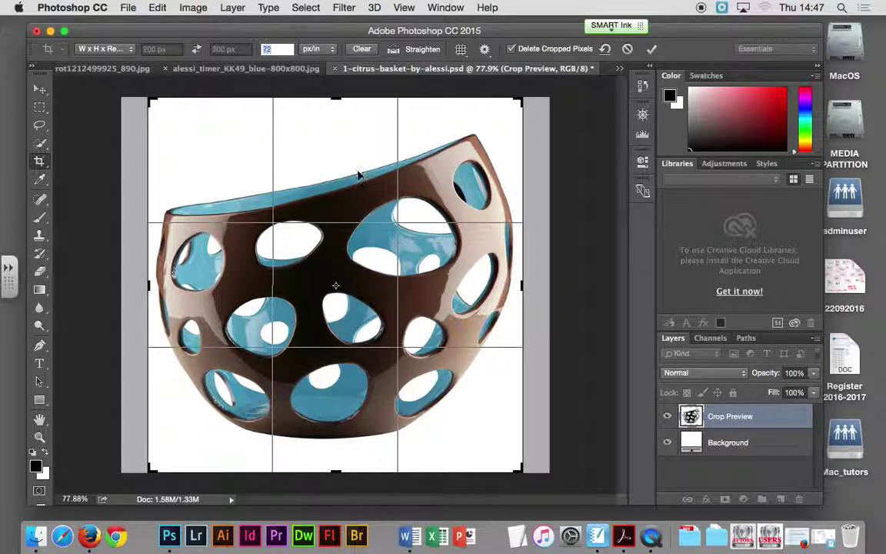
{"action": "mouse_move", "coordinate": [359, 171]}
{"action": "left_mouse_down"}
{"action": "mouse_move", "coordinate": [358, 160]}
{"action": "mouse_move", "coordinate": [361, 202]}
{"action": "mouse_move", "coordinate": [362, 175]}
{"action": "left_mouse_up"}
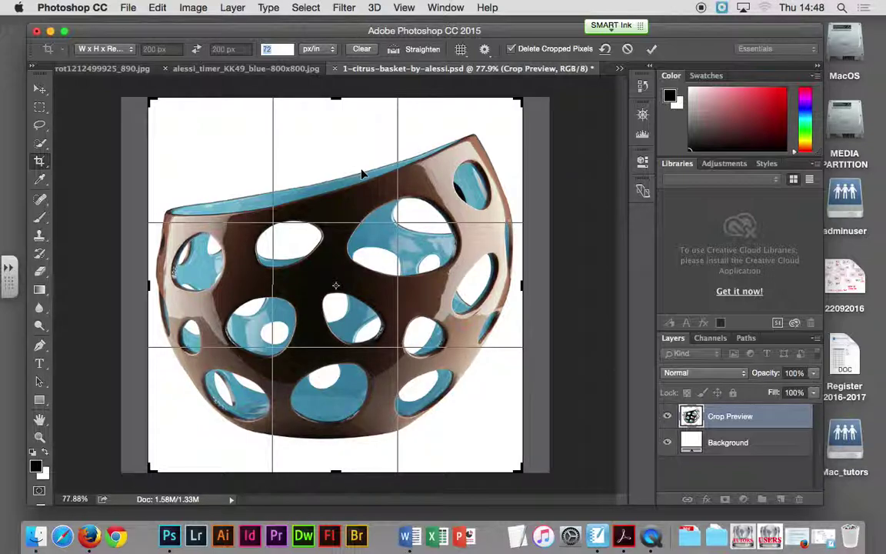
Commit the 200 x 200 px crop, zoom in on the basket's edges, then return to 100%.
{"action": "left_click", "coordinate": [652, 50]}
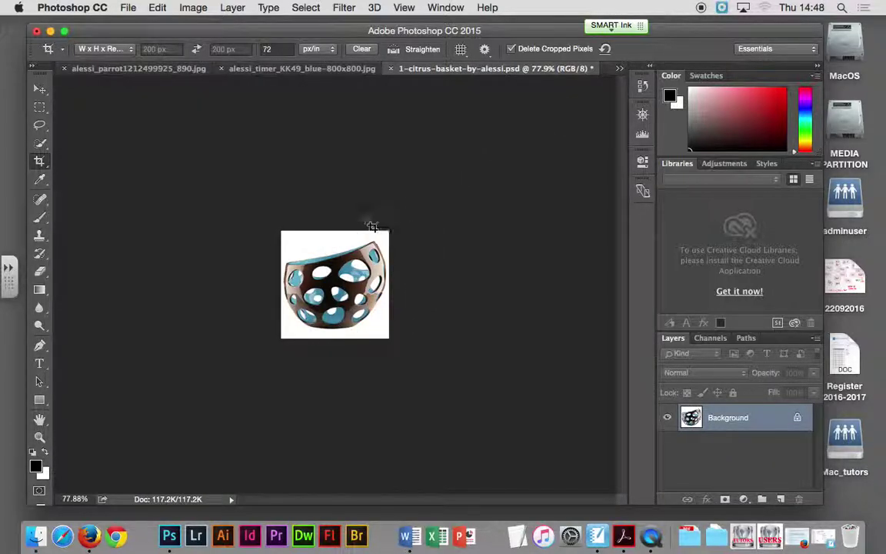
{"action": "left_click", "coordinate": [642, 113]}
{"action": "left_click_drag", "start_coordinate": [566, 189], "coordinate": [578, 192]}
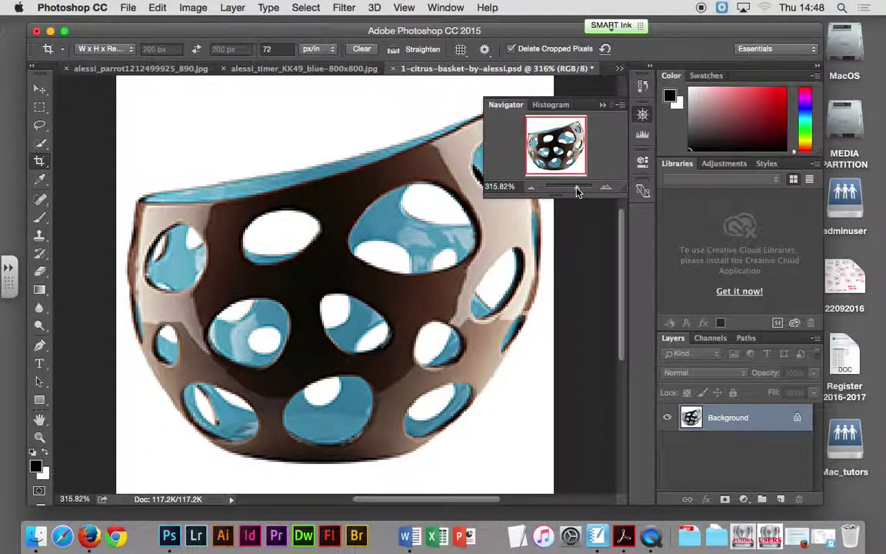
{"action": "left_click_drag", "start_coordinate": [579, 193], "coordinate": [580, 192]}
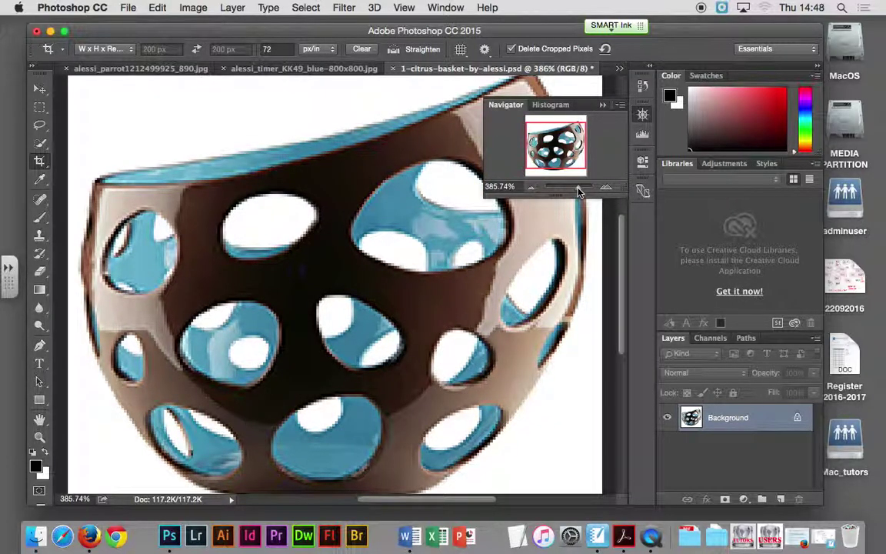
{"action": "left_click_drag", "start_coordinate": [580, 193], "coordinate": [570, 190]}
{"action": "left_click", "coordinate": [531, 189]}
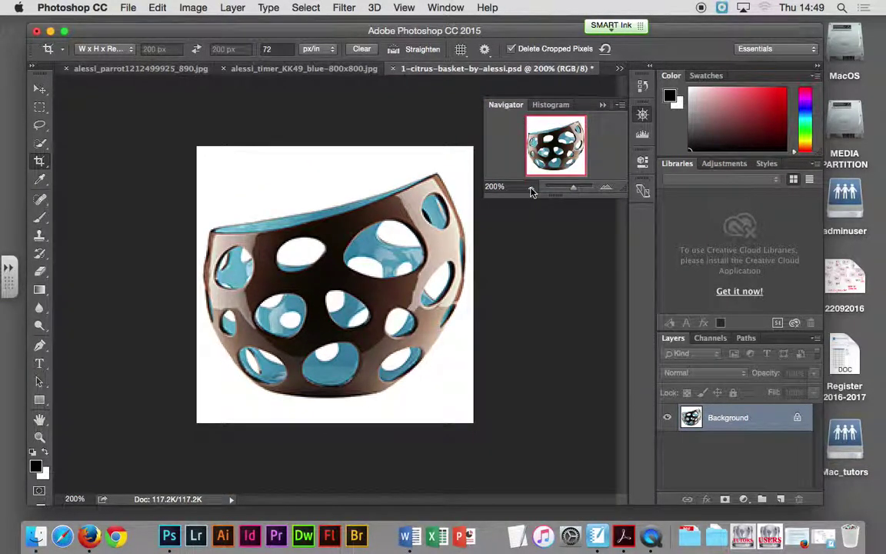
{"action": "left_click", "coordinate": [532, 189]}
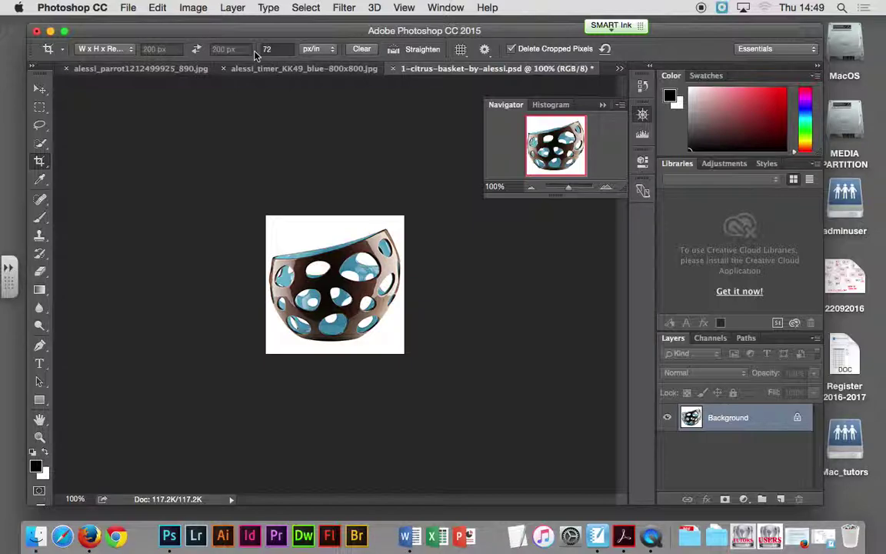
{"action": "left_click", "coordinate": [130, 11]}
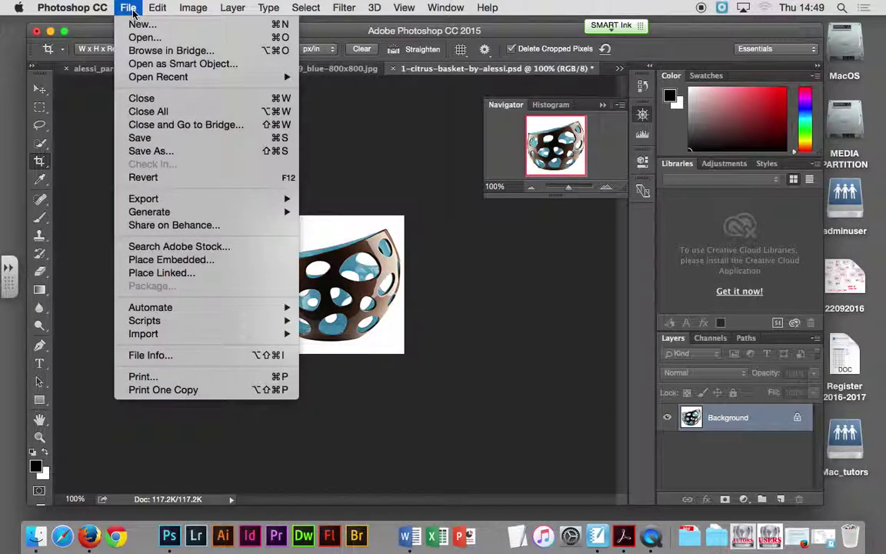
Save the cropped basket as JPEG pic_01.jpg at quality 12, progressive.
{"action": "left_click", "coordinate": [174, 157]}
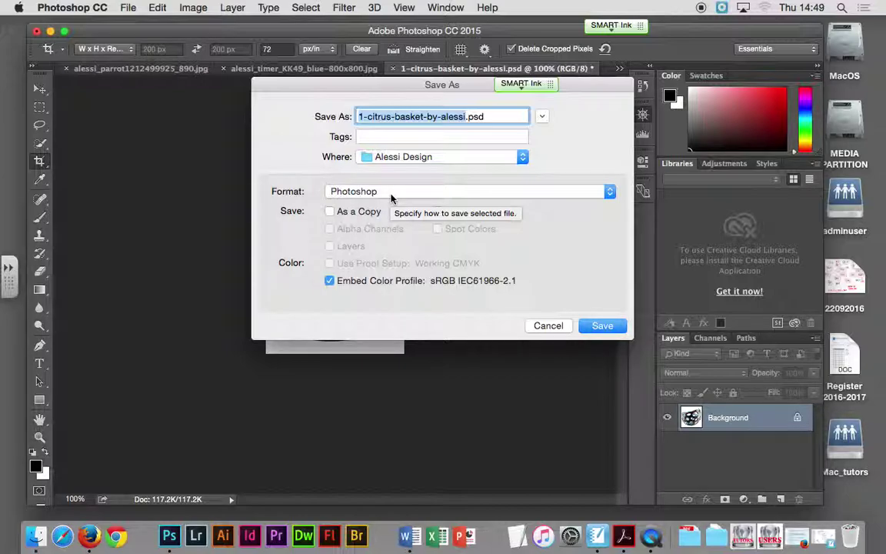
{"action": "left_click", "coordinate": [391, 193]}
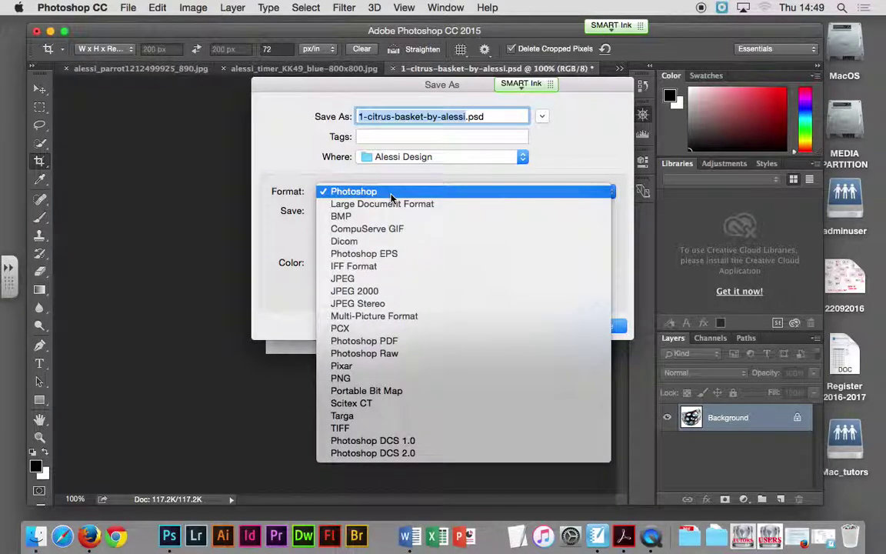
{"action": "left_click", "coordinate": [301, 182]}
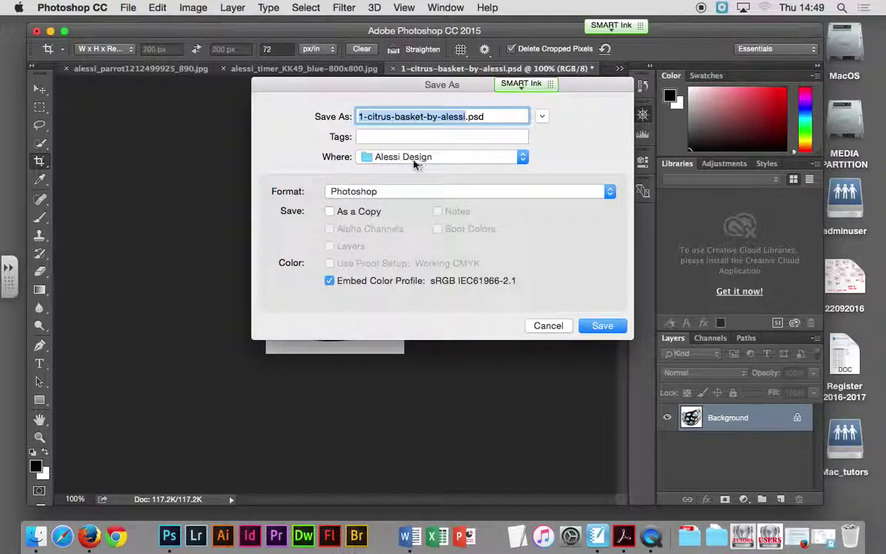
{"action": "left_click", "coordinate": [399, 191]}
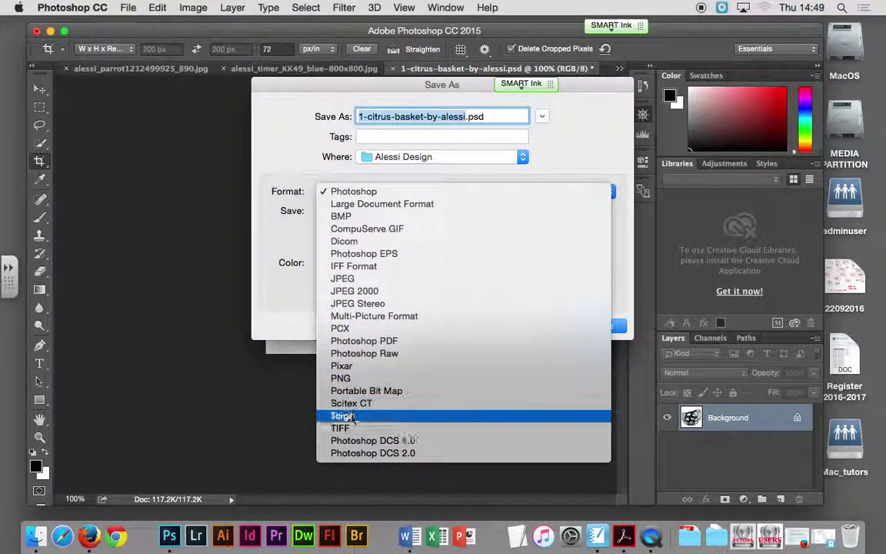
{"action": "left_click", "coordinate": [373, 279]}
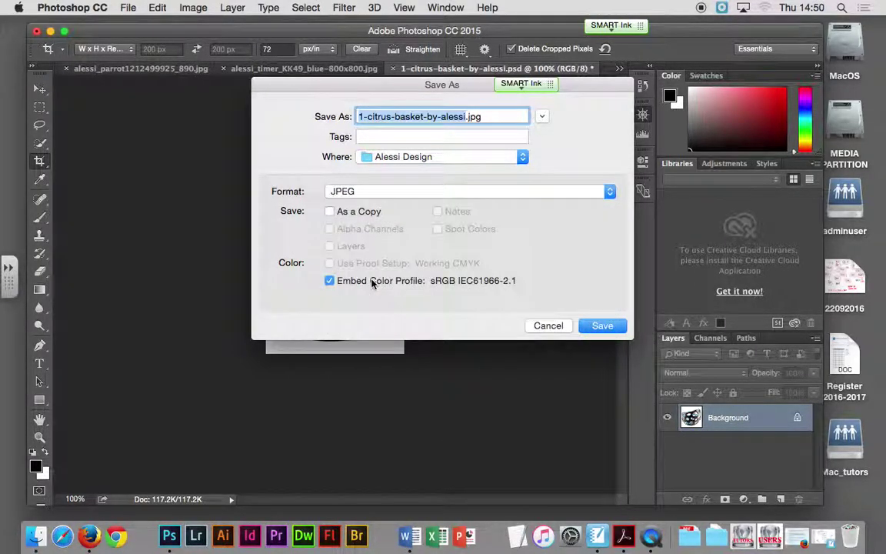
{"action": "type", "text": "p"}
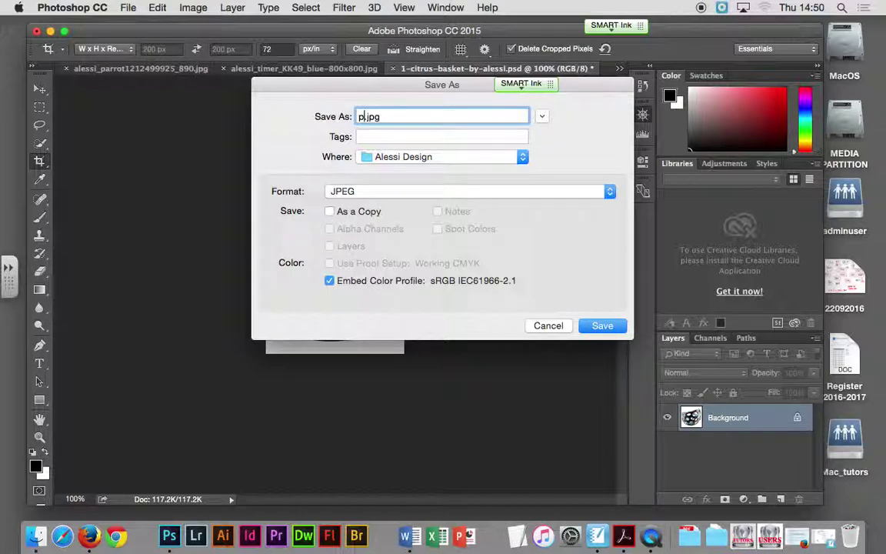
{"action": "type", "text": "ic01"}
{"action": "key", "text": "BackSpace"}
{"action": "key", "text": "BackSpace"}
{"action": "type", "text": "01"}
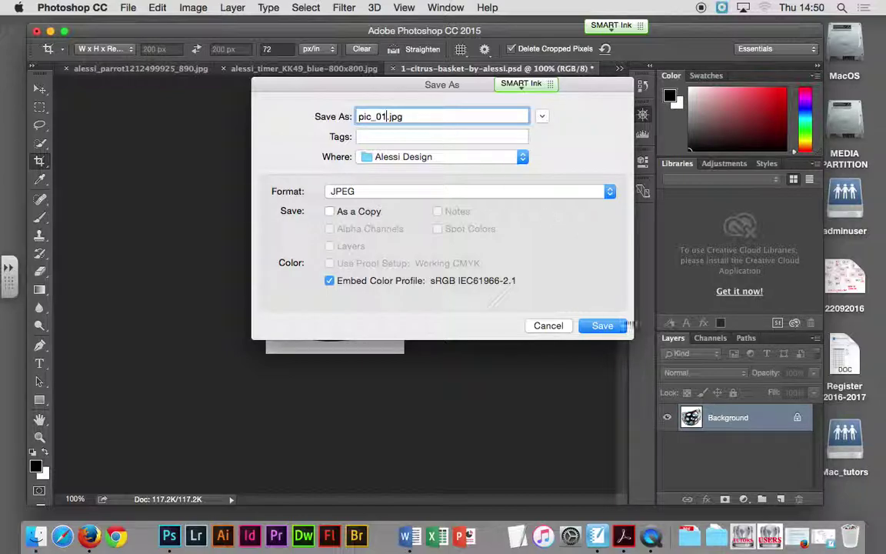
{"action": "left_click", "coordinate": [602, 325]}
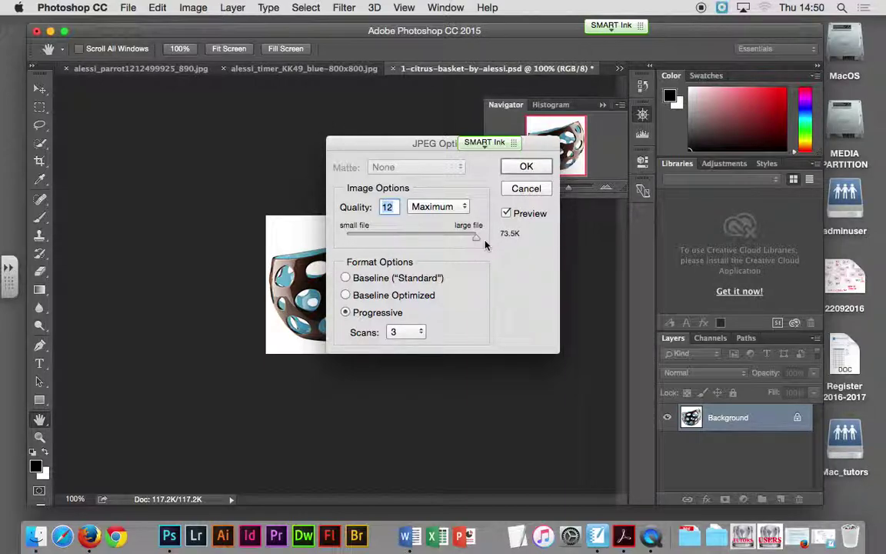
{"action": "left_click", "coordinate": [528, 169]}
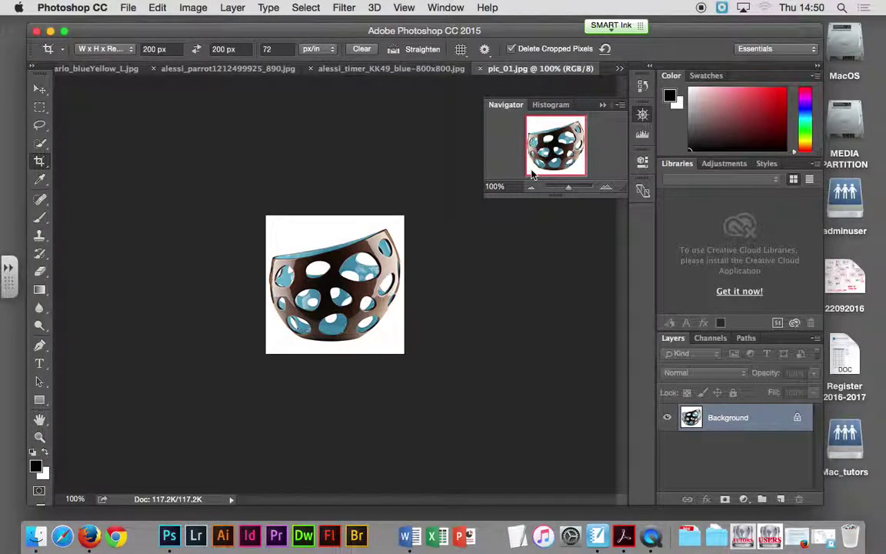
Close pic_01.jpg and the Navigator, then start a crop on the blue timer photo.
{"action": "left_click", "coordinate": [479, 68]}
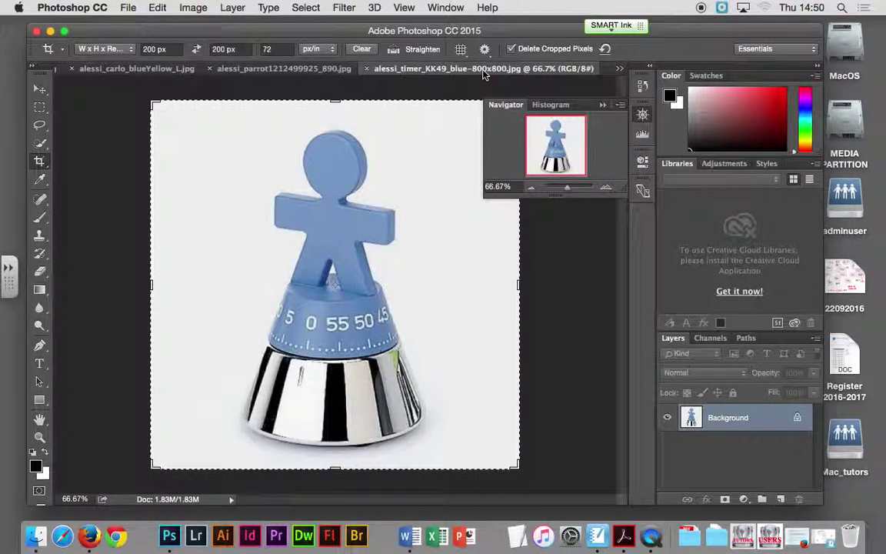
{"action": "left_click", "coordinate": [646, 117]}
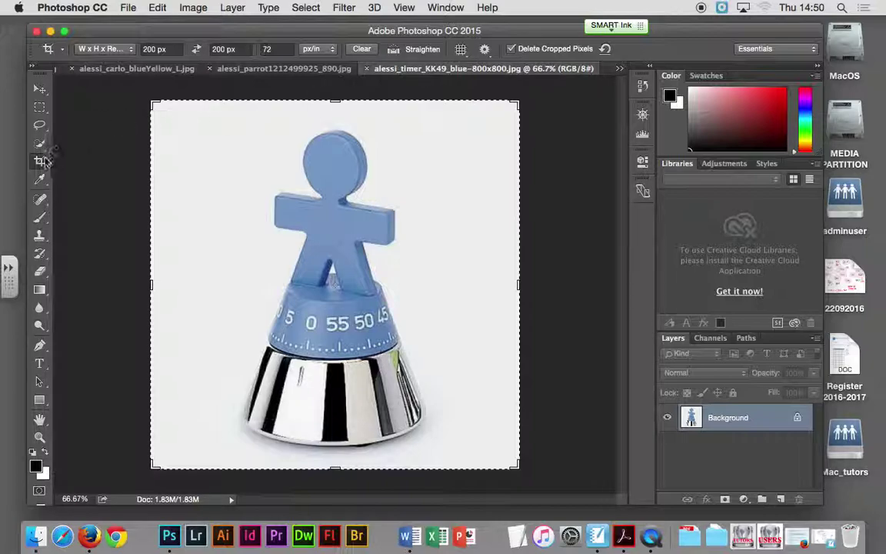
{"action": "left_click", "coordinate": [151, 106]}
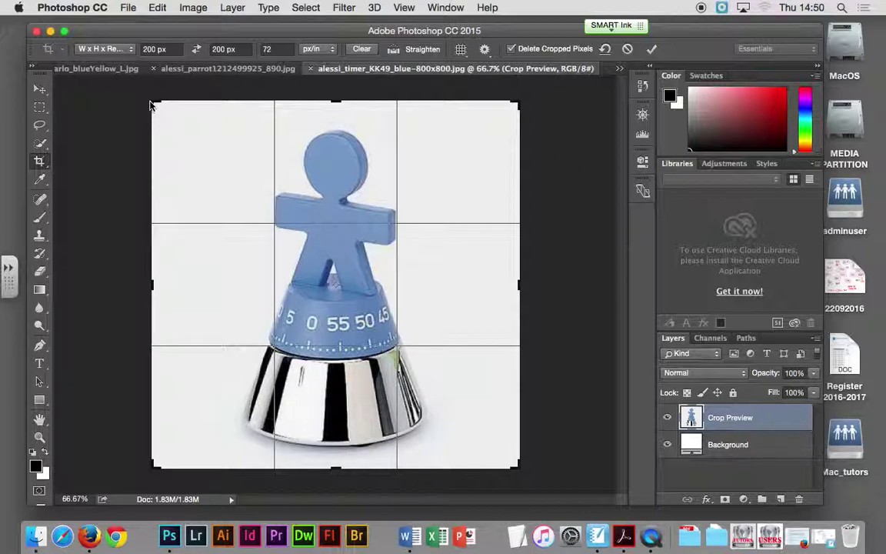
{"action": "left_click_drag", "start_coordinate": [151, 106], "coordinate": [172, 134]}
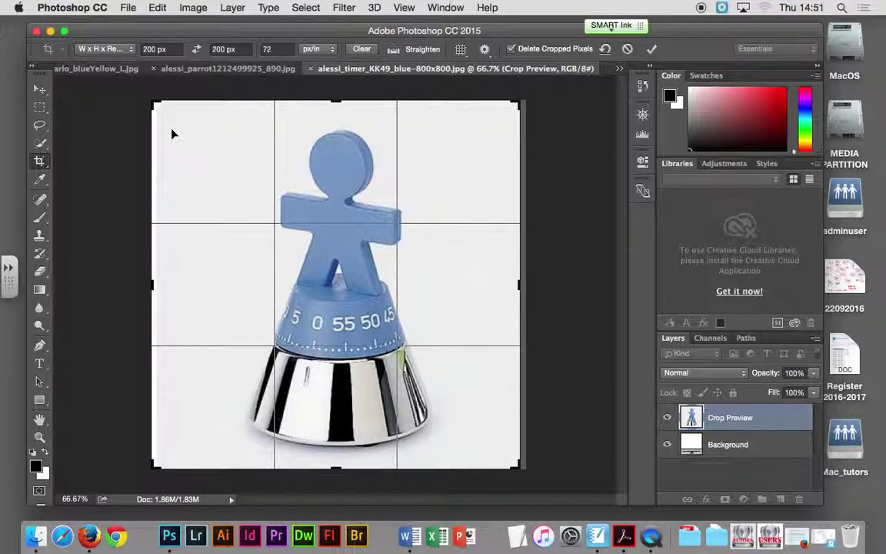
Switch to the Marquee tool and choose Don't Crop, leaving the timer uncropped.
{"action": "left_click", "coordinate": [182, 14]}
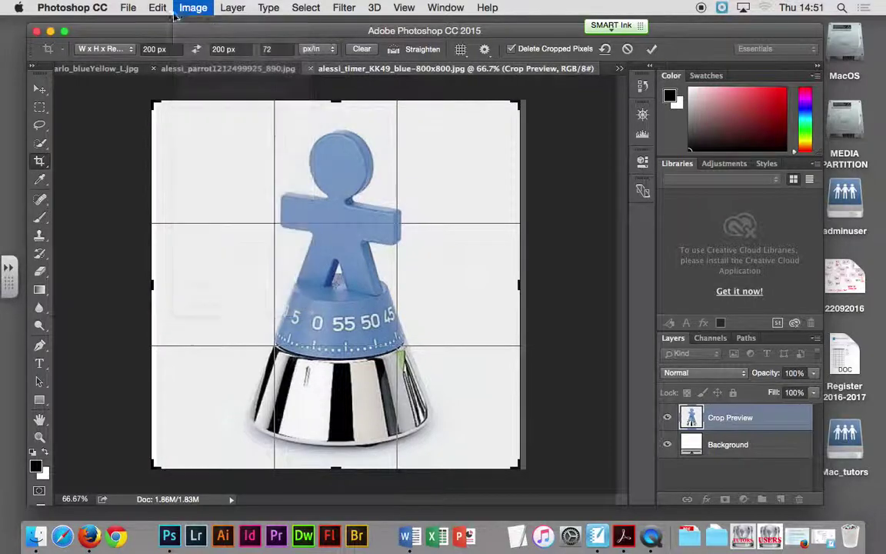
{"action": "left_click", "coordinate": [39, 107]}
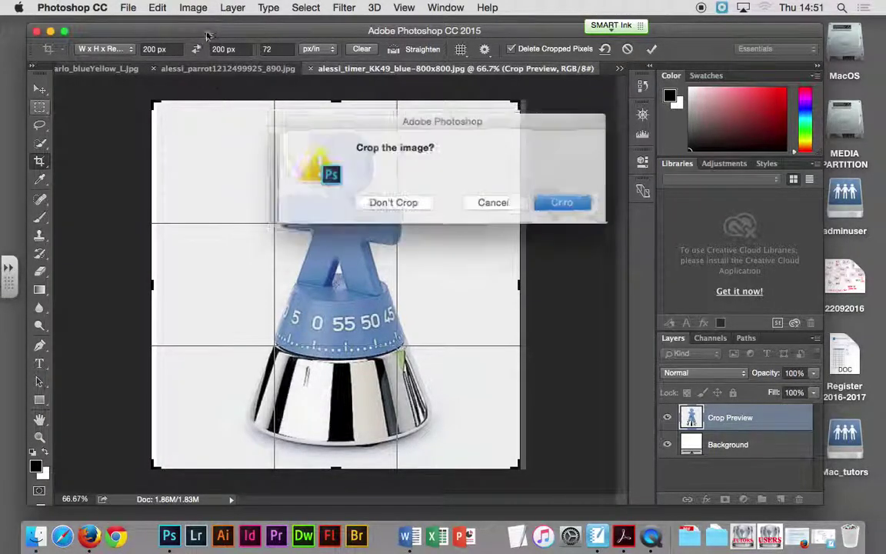
{"action": "left_click", "coordinate": [395, 202]}
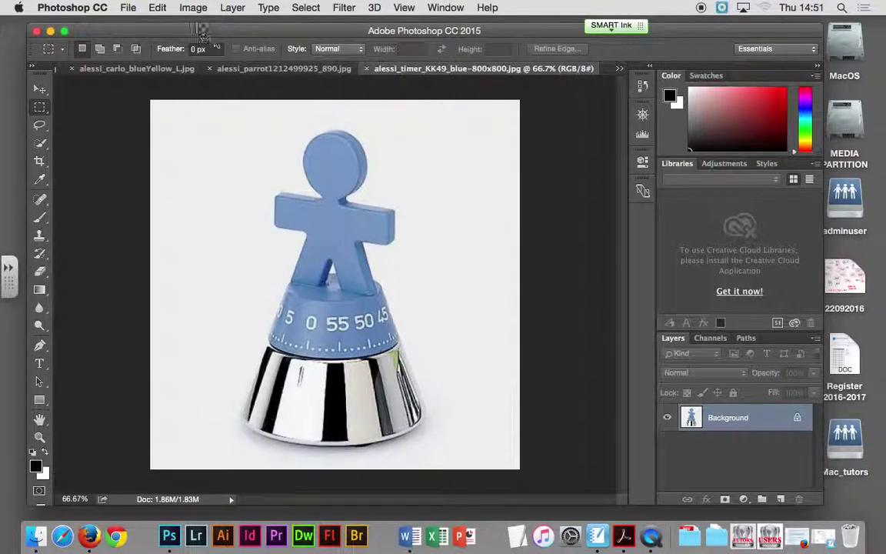
{"action": "left_click", "coordinate": [193, 8]}
{"action": "mouse_move", "coordinate": [201, 24]}
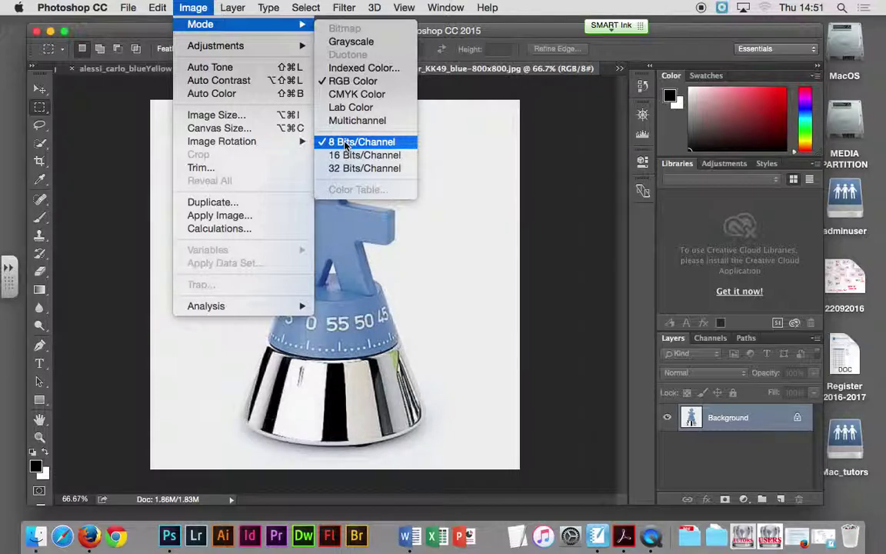
Confirm the timer photo is 800 x 800 px, then frame it with a 200 x 200 px crop.
{"action": "left_click", "coordinate": [231, 115]}
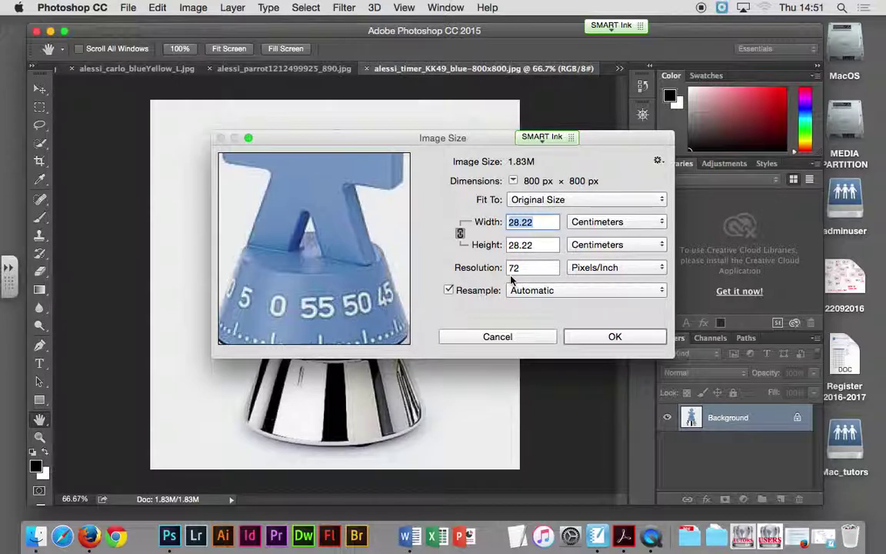
{"action": "left_click", "coordinate": [542, 337]}
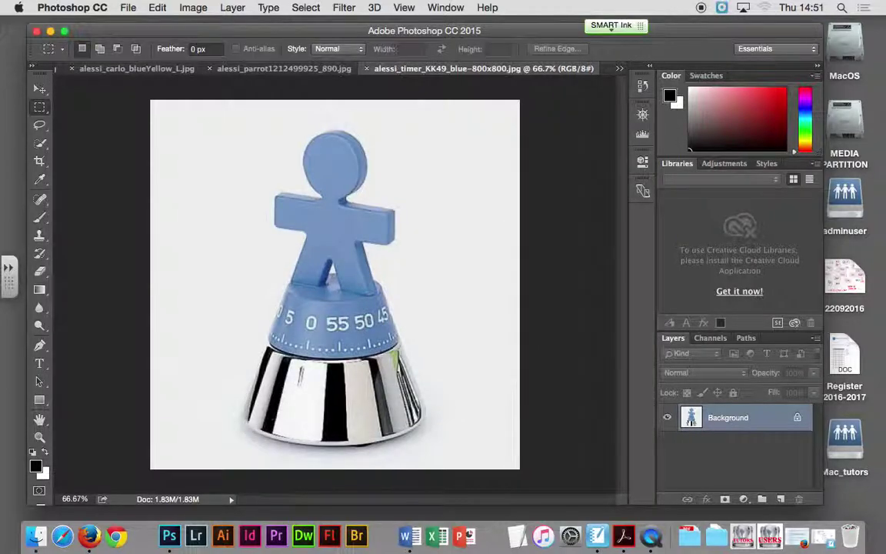
{"action": "left_click", "coordinate": [40, 162]}
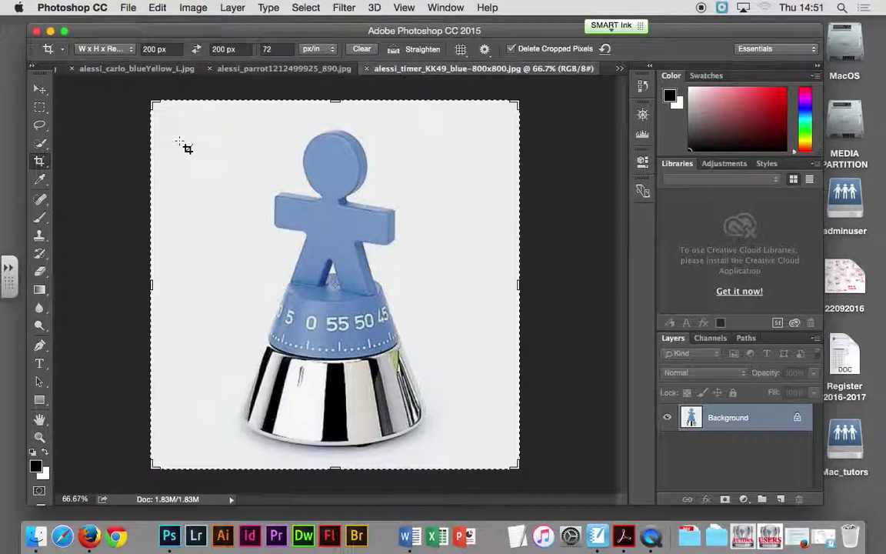
Crop the blue timer figure photo to a 200 x 200 px square with the Crop tool preset.
{"action": "left_click", "coordinate": [113, 53]}
{"action": "left_click", "coordinate": [108, 50]}
{"action": "left_click", "coordinate": [152, 105]}
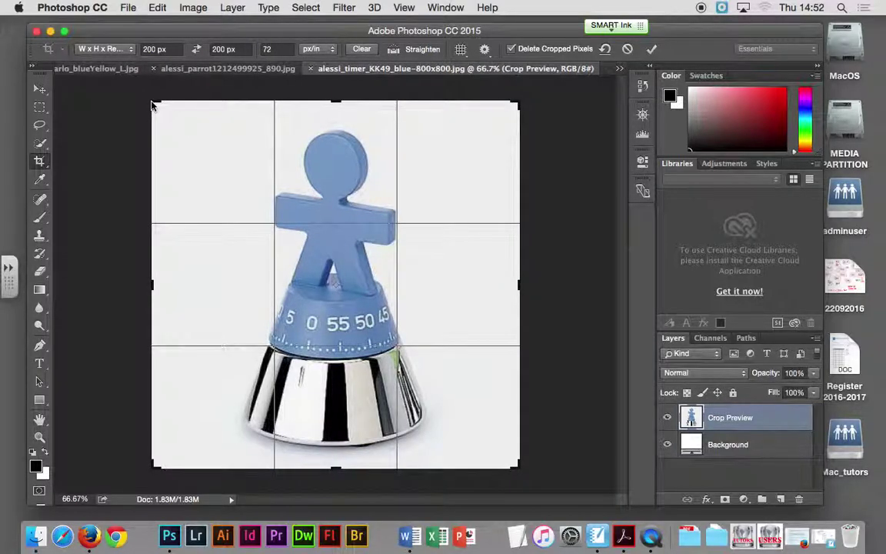
{"action": "left_click", "coordinate": [652, 49]}
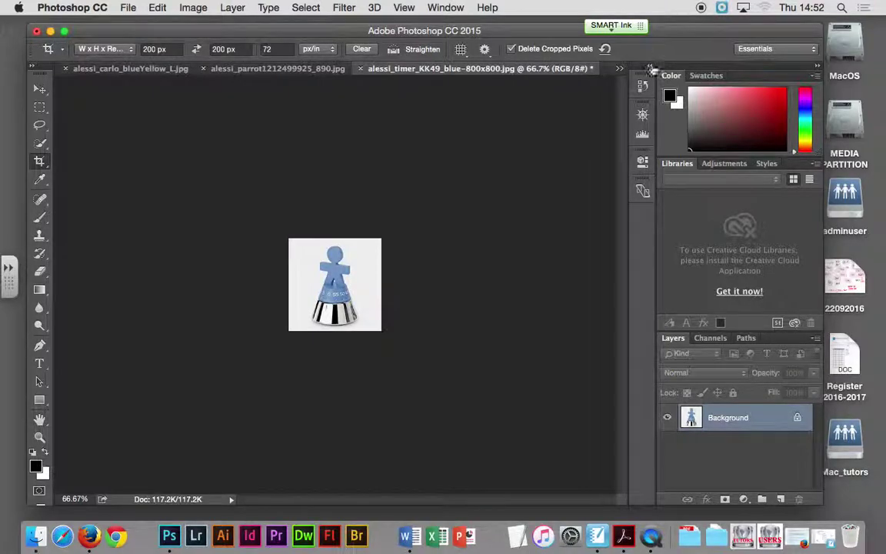
{"action": "left_click", "coordinate": [642, 115]}
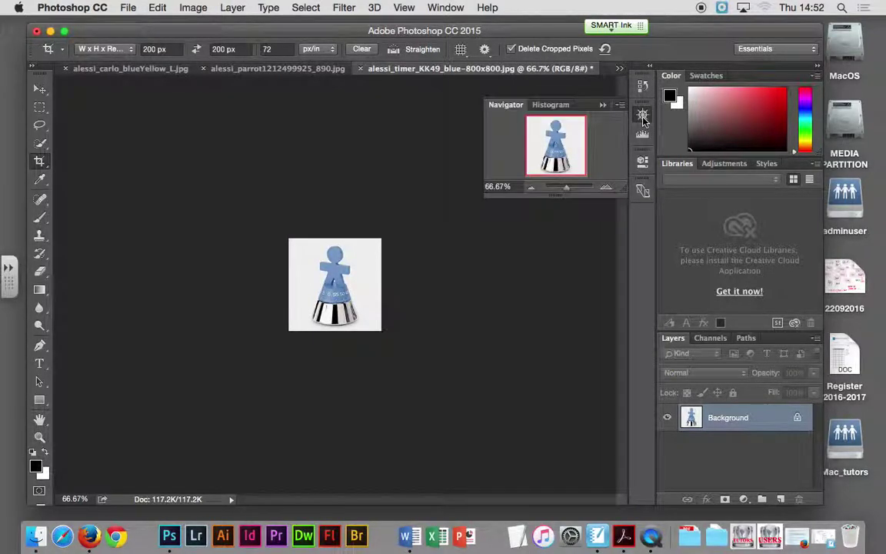
Use the Navigator panel to view the cropped timer image at 100% zoom.
{"action": "left_click", "coordinate": [605, 187]}
{"action": "left_click", "coordinate": [536, 189]}
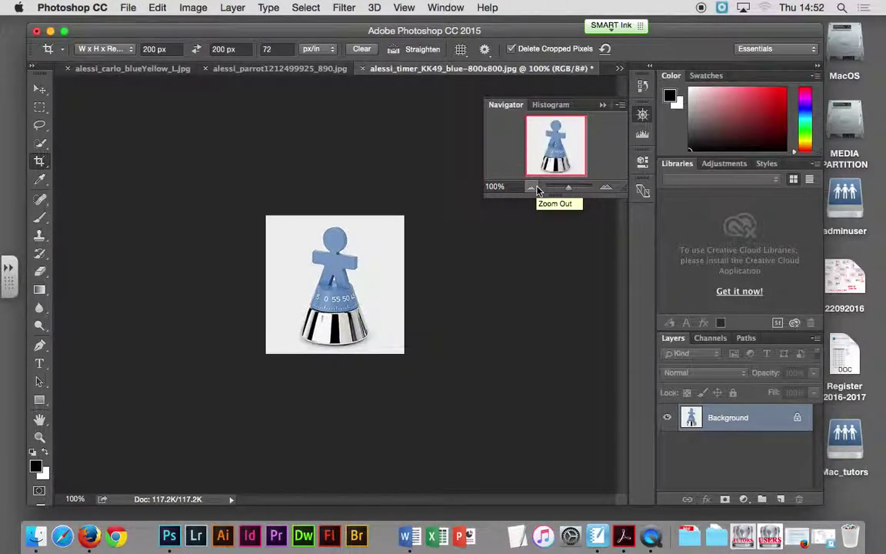
{"action": "left_click", "coordinate": [445, 8]}
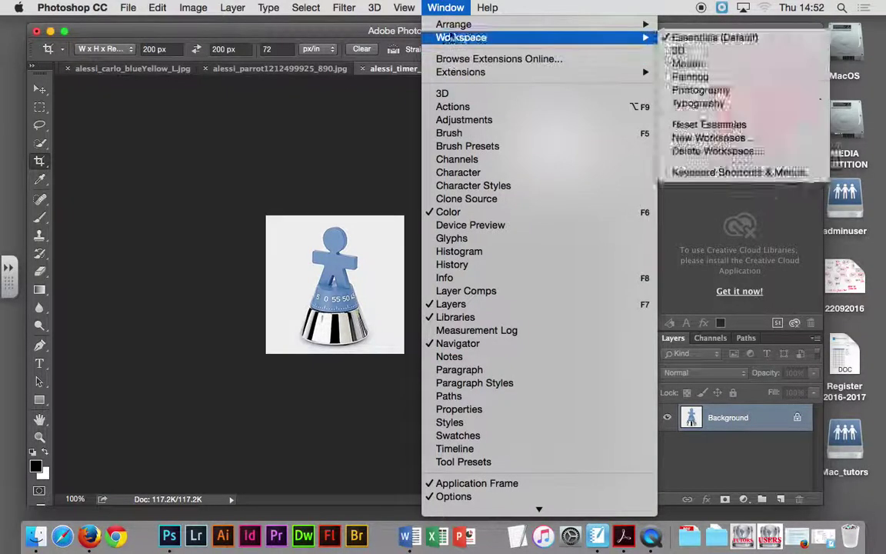
{"action": "left_click", "coordinate": [458, 343]}
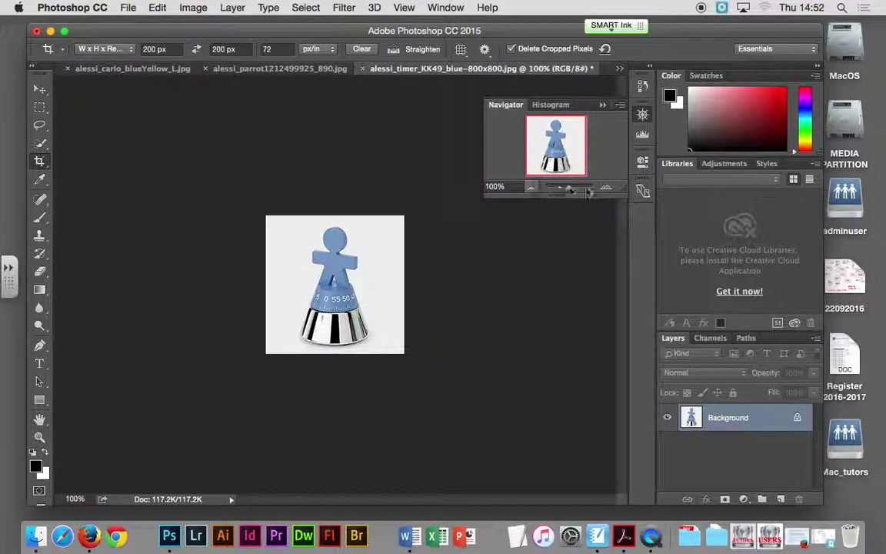
{"action": "left_click_drag", "start_coordinate": [568, 187], "coordinate": [568, 193]}
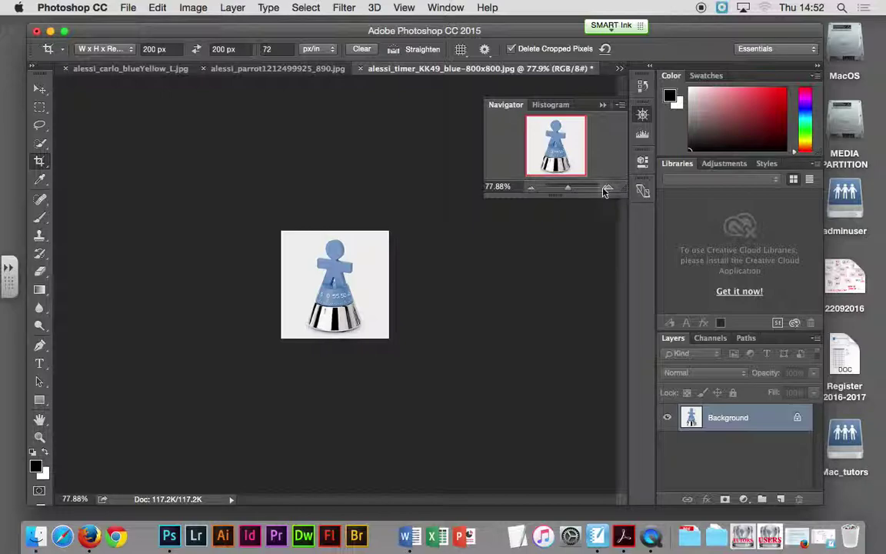
{"action": "left_click", "coordinate": [605, 189]}
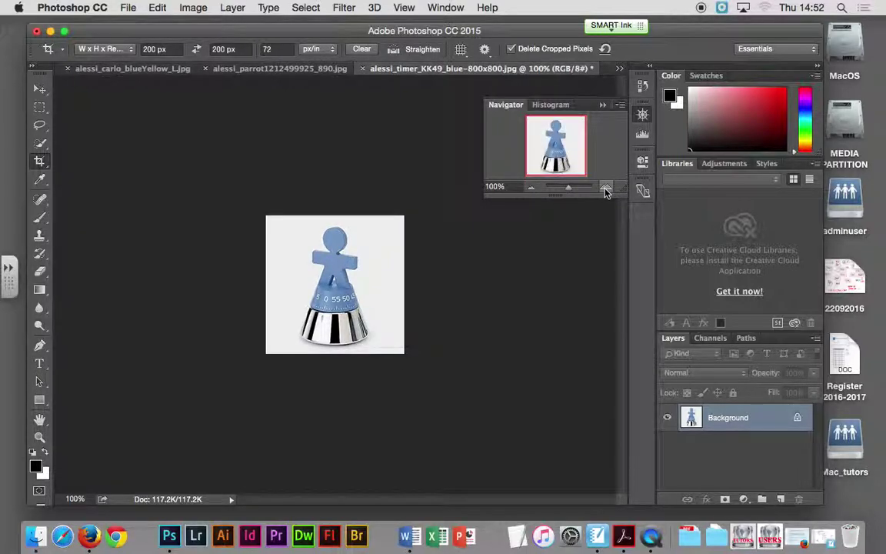
Collapse the Navigator panel, leaving the cropped timer photo in view.
{"action": "left_click", "coordinate": [642, 114]}
{"action": "left_click", "coordinate": [645, 116]}
{"action": "left_click", "coordinate": [644, 116]}
{"action": "left_click", "coordinate": [643, 114]}
{"action": "left_click", "coordinate": [643, 114]}
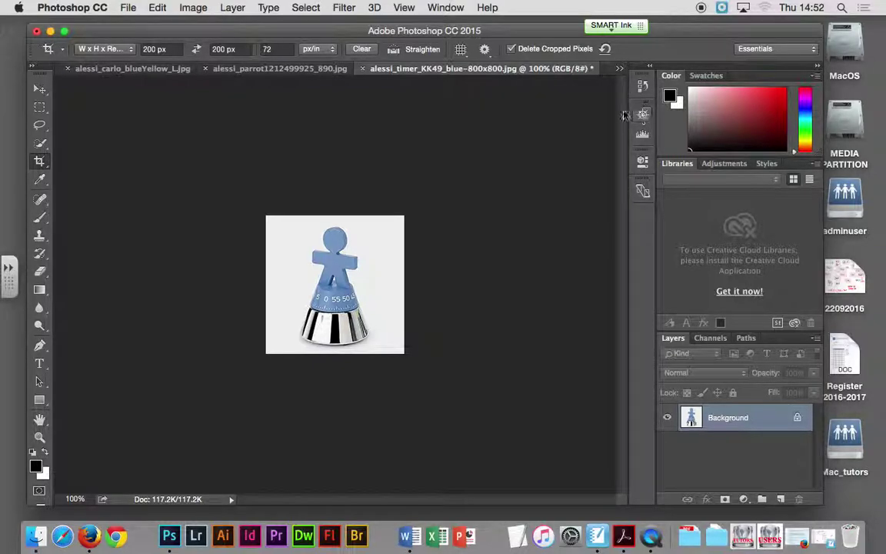
{"action": "left_click", "coordinate": [127, 7]}
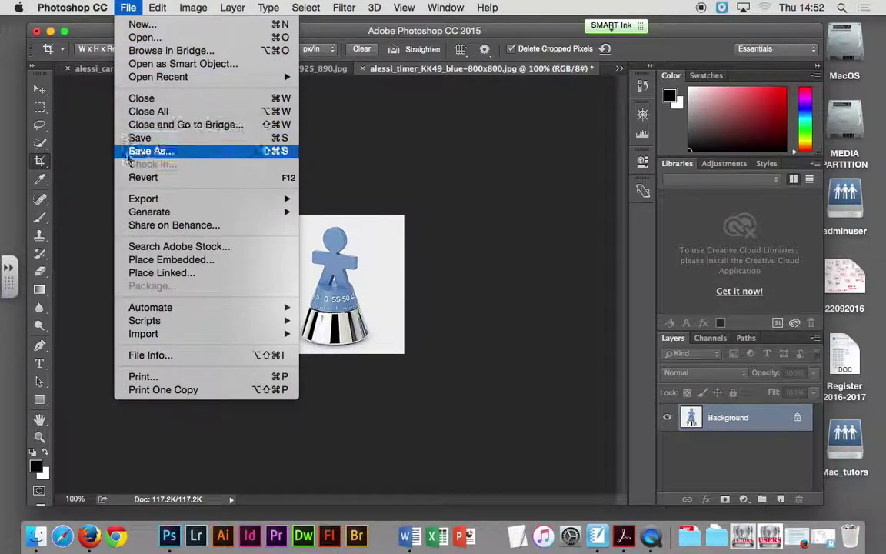
Save the timer image as pic_02.jpg in the Alessi Design folder and close it.
{"action": "left_click", "coordinate": [161, 150]}
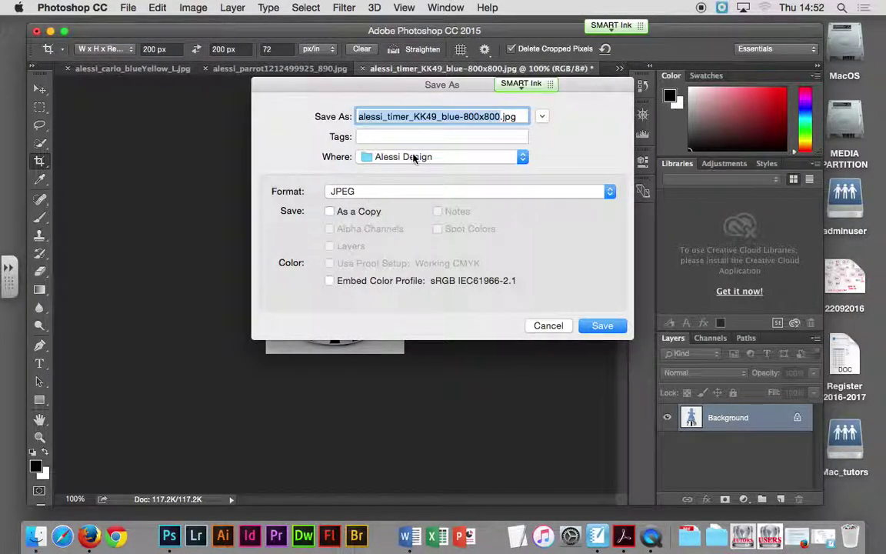
{"action": "type", "text": "pic"}
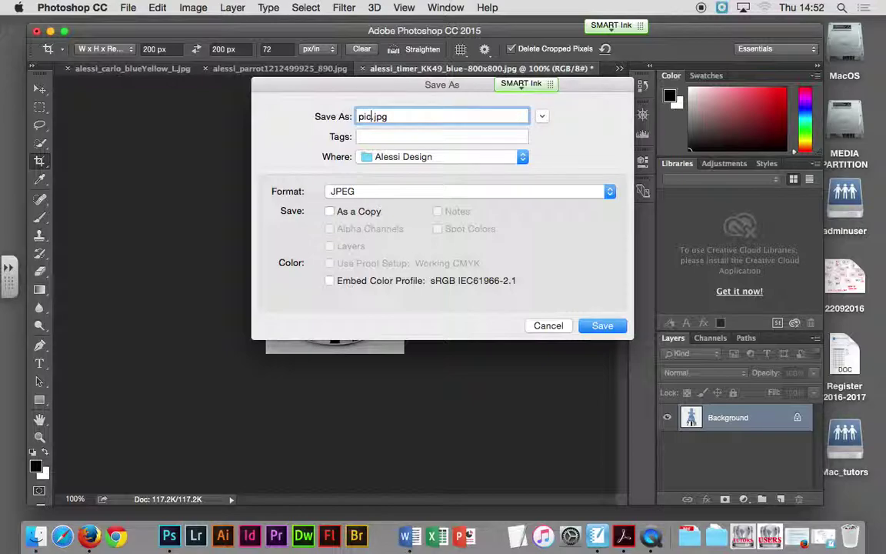
{"action": "type", "text": "_02"}
{"action": "key", "text": "Return"}
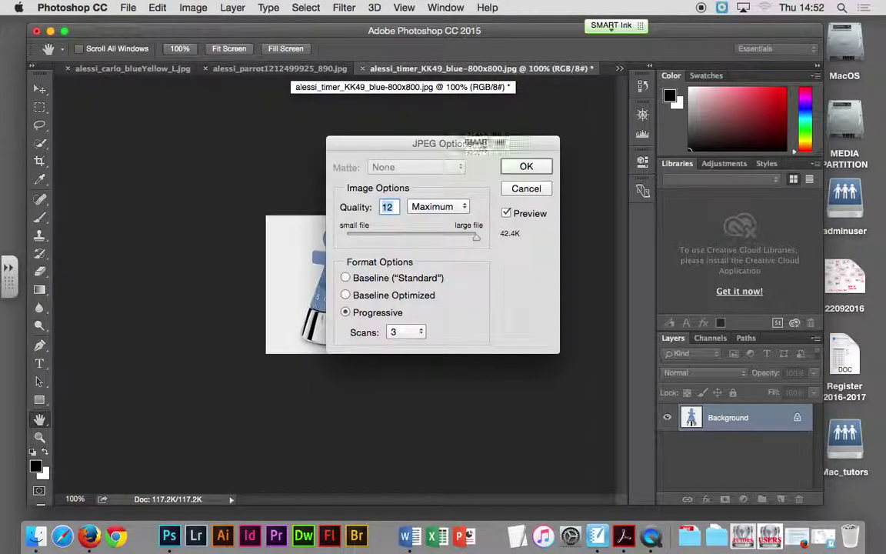
{"action": "key", "text": "Return"}
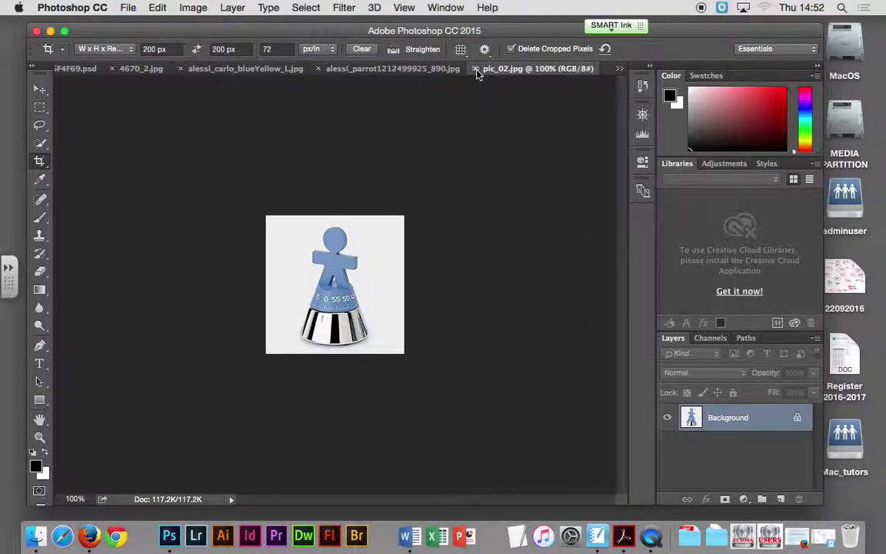
{"action": "left_click", "coordinate": [475, 68]}
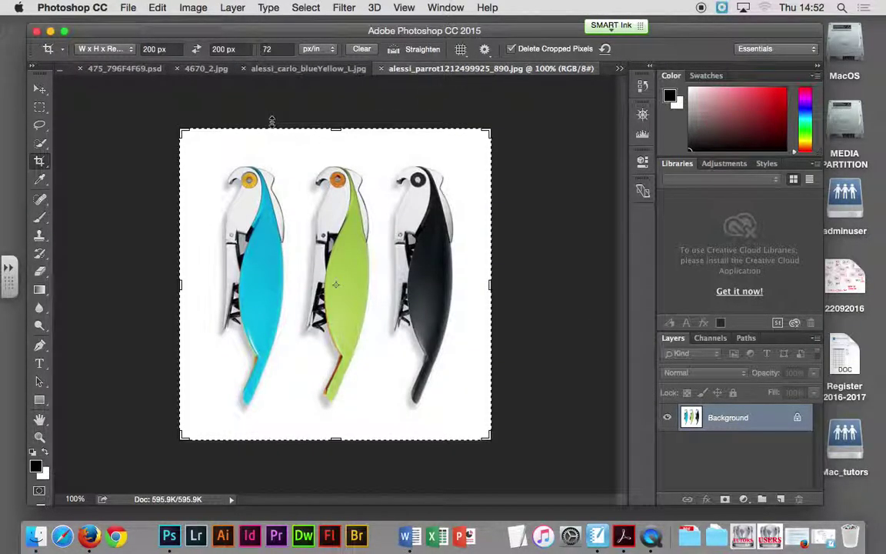
Crop the three parrot corkscrews photo to a 200 x 200 px square.
{"action": "left_click", "coordinate": [193, 7]}
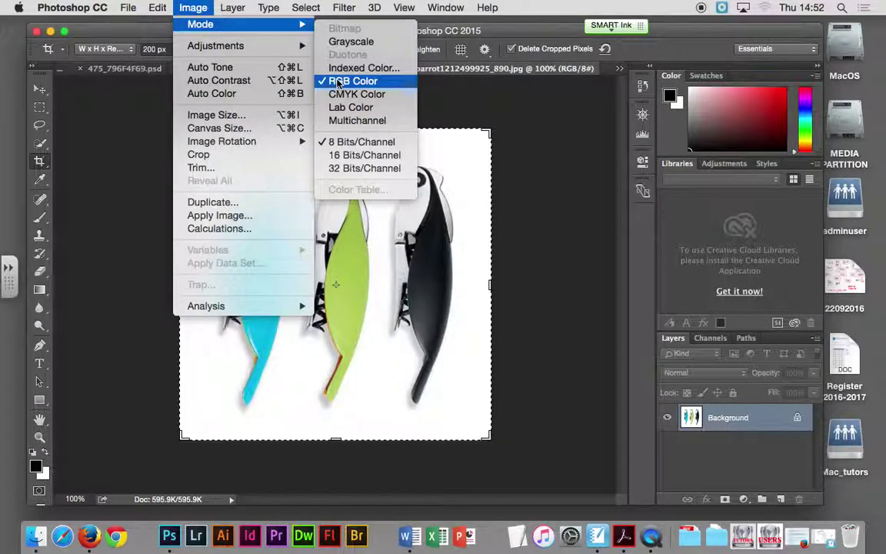
{"action": "left_click", "coordinate": [193, 7]}
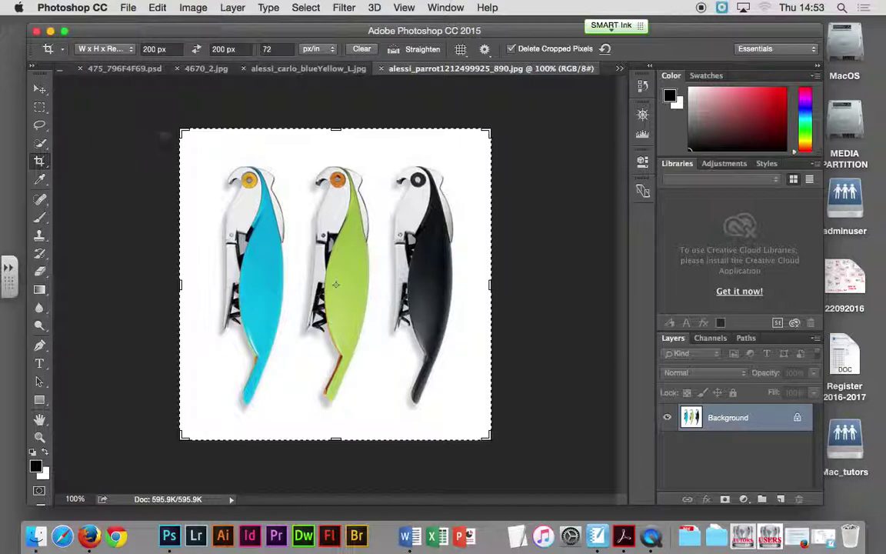
{"action": "left_click", "coordinate": [181, 133]}
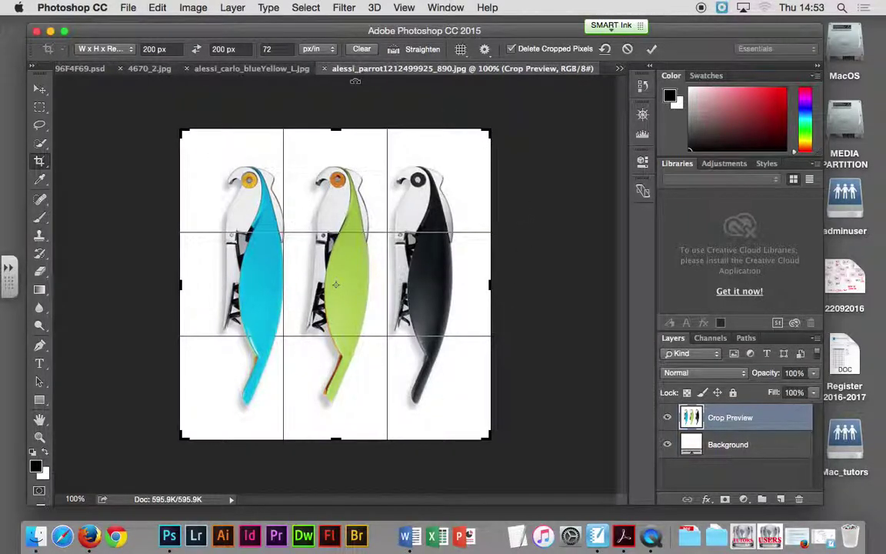
{"action": "left_click", "coordinate": [651, 50]}
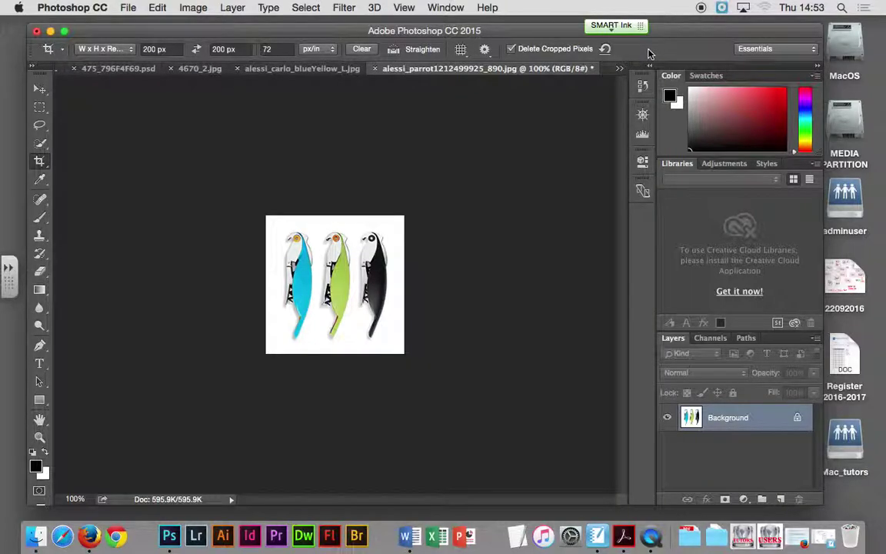
Save the parrot crop as the JPEG pic_03.jpg and close its tab.
{"action": "left_click", "coordinate": [128, 7]}
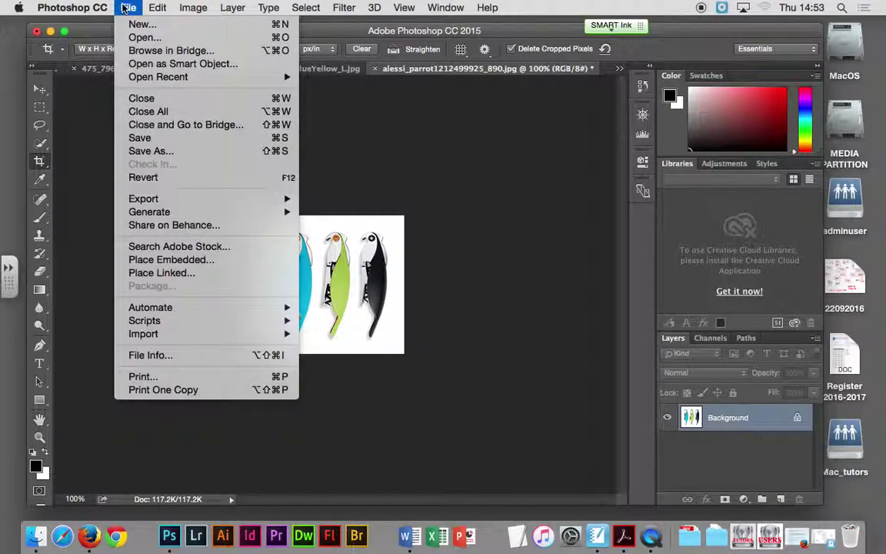
{"action": "left_click", "coordinate": [185, 150]}
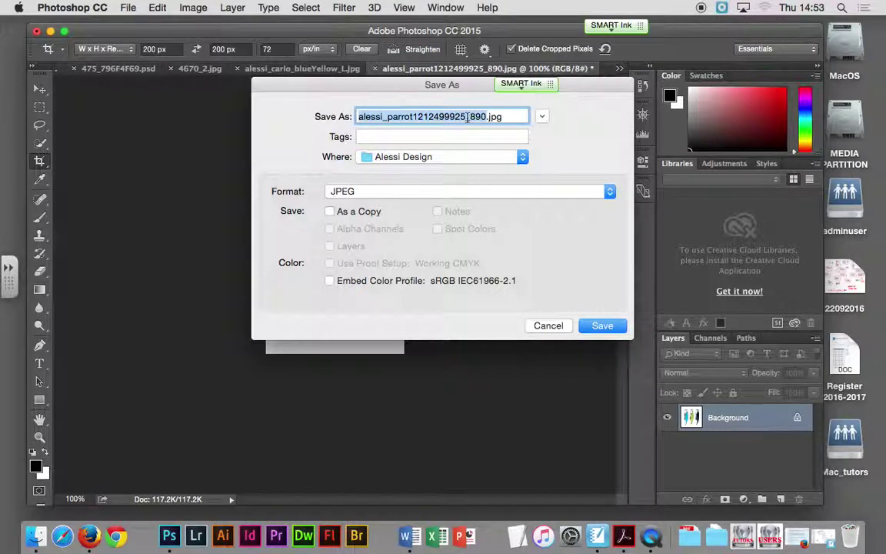
{"action": "type", "text": "pi"}
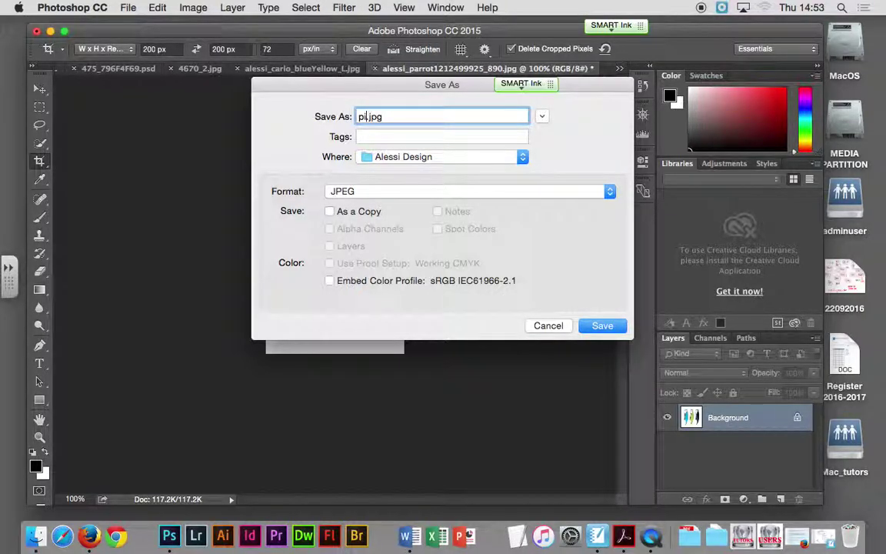
{"action": "type", "text": "c_"}
{"action": "type", "text": "03"}
{"action": "key", "text": "Return"}
{"action": "left_click", "coordinate": [525, 168]}
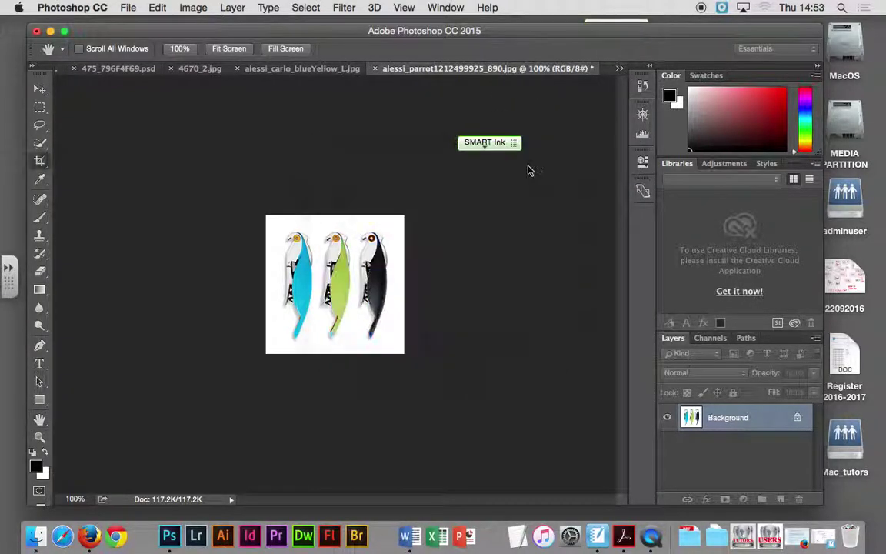
{"action": "key", "text": "super+w"}
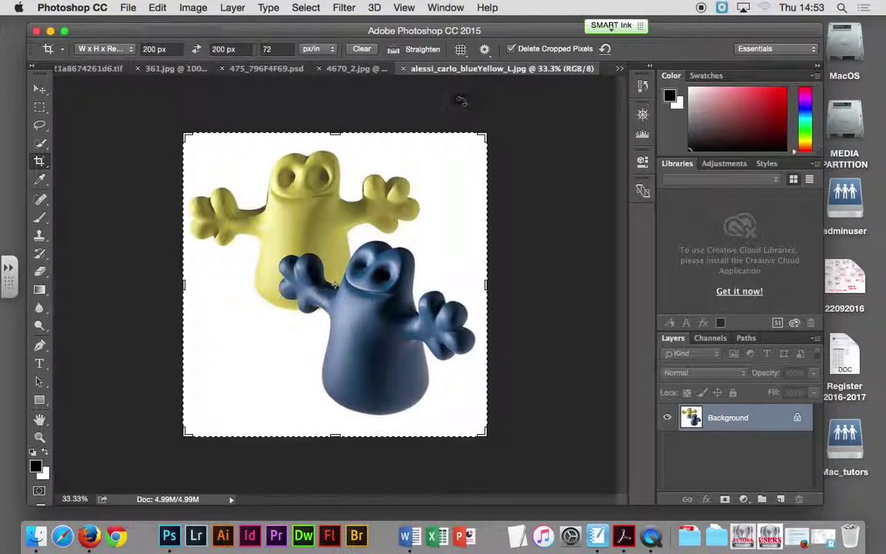
Crop the blue and yellow figures to 200 x 200 px and view it at 100%.
{"action": "left_click", "coordinate": [192, 8]}
{"action": "mouse_move", "coordinate": [202, 23]}
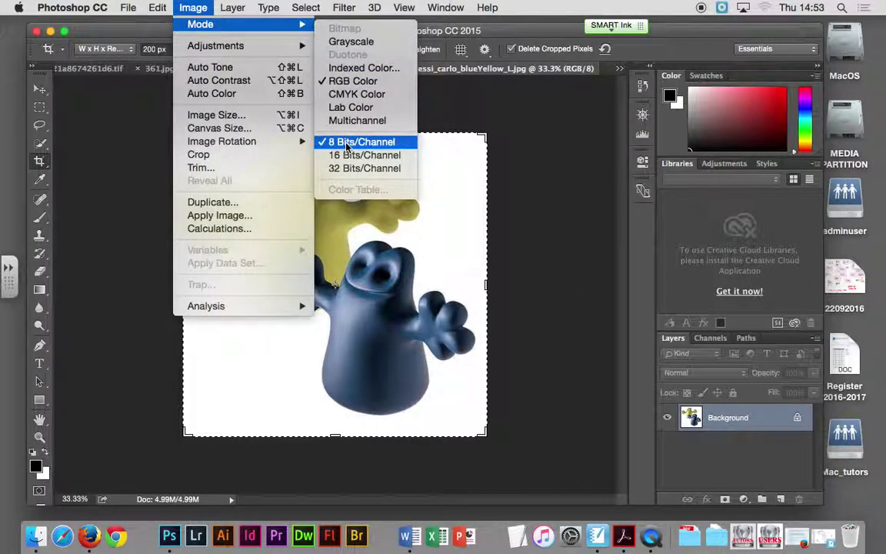
{"action": "left_click", "coordinate": [75, 102]}
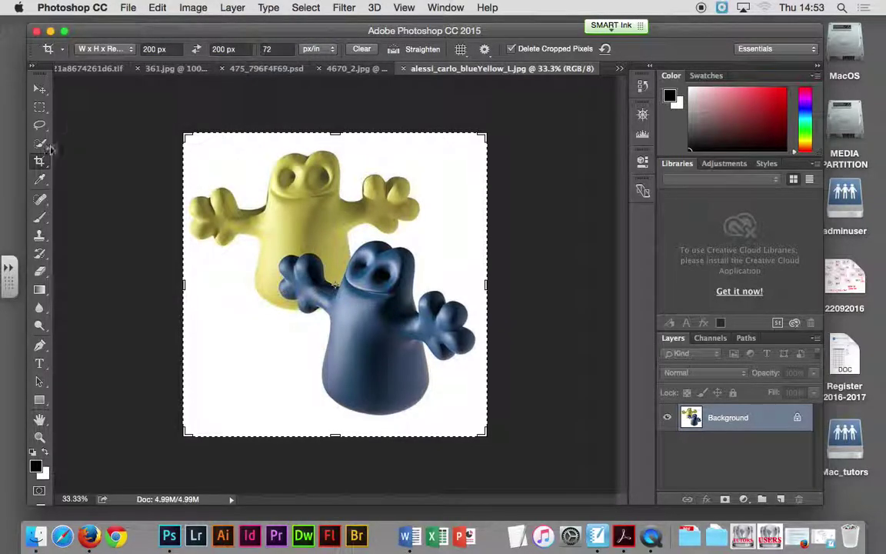
{"action": "left_click", "coordinate": [164, 126]}
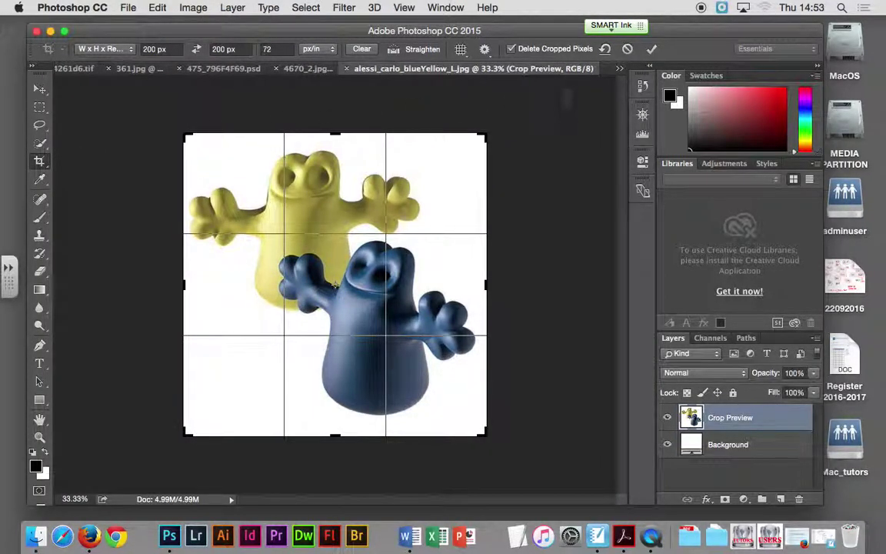
{"action": "left_click", "coordinate": [650, 51]}
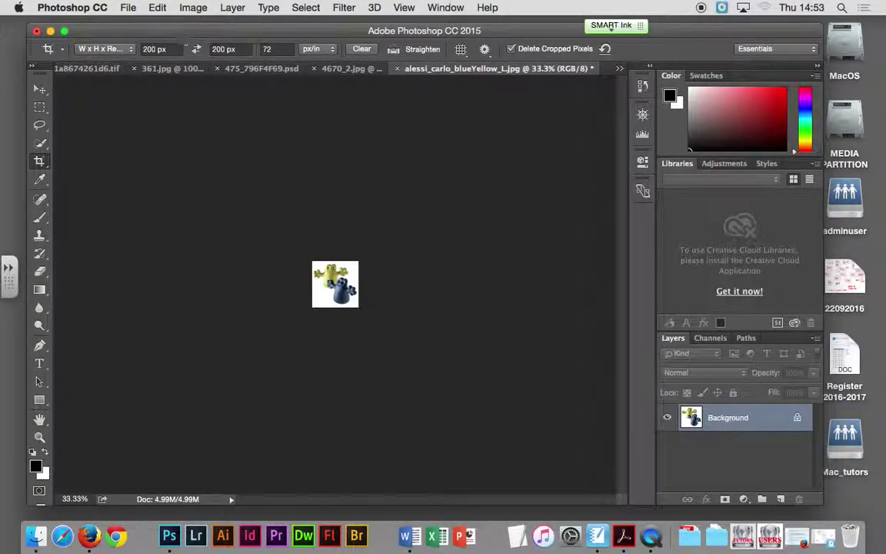
{"action": "left_click", "coordinate": [642, 114]}
{"action": "left_click", "coordinate": [607, 188]}
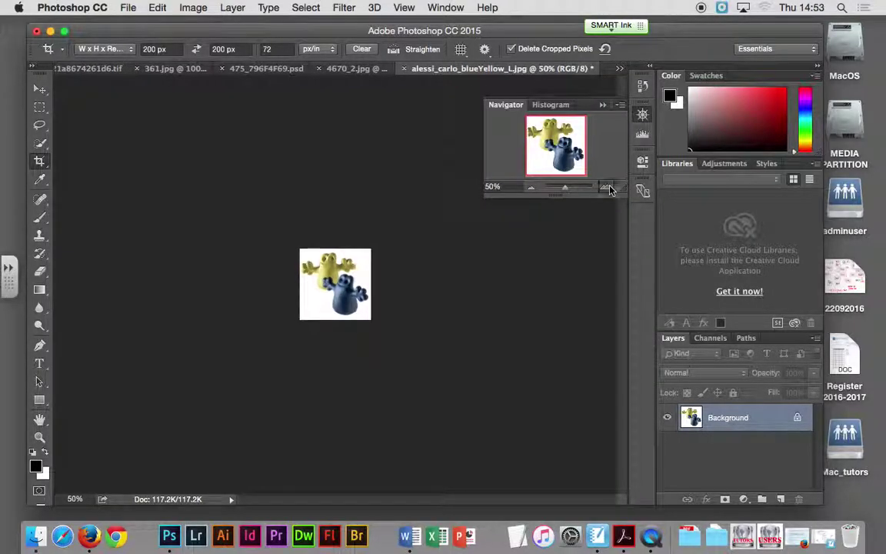
{"action": "left_click", "coordinate": [607, 187]}
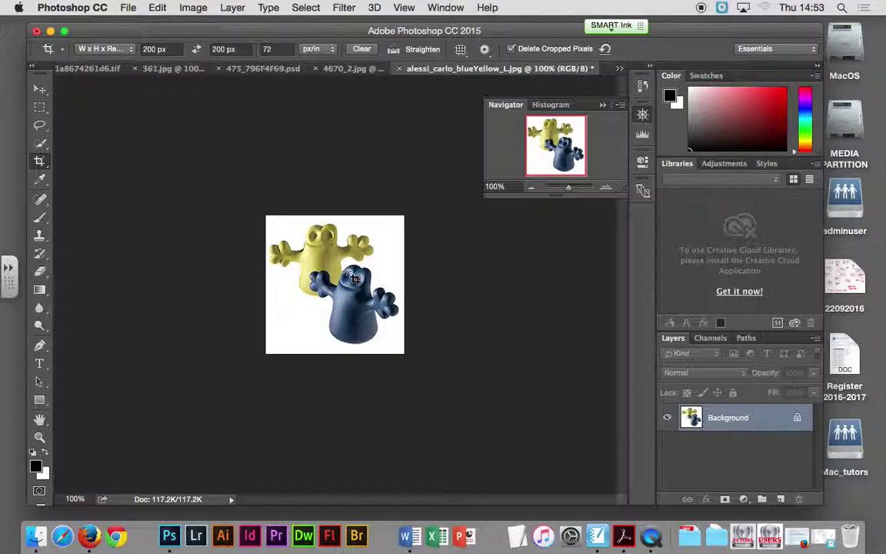
Save the cropped figures as pic_04.jpg with maximum JPEG quality.
{"action": "left_click", "coordinate": [126, 8]}
{"action": "left_click", "coordinate": [203, 151]}
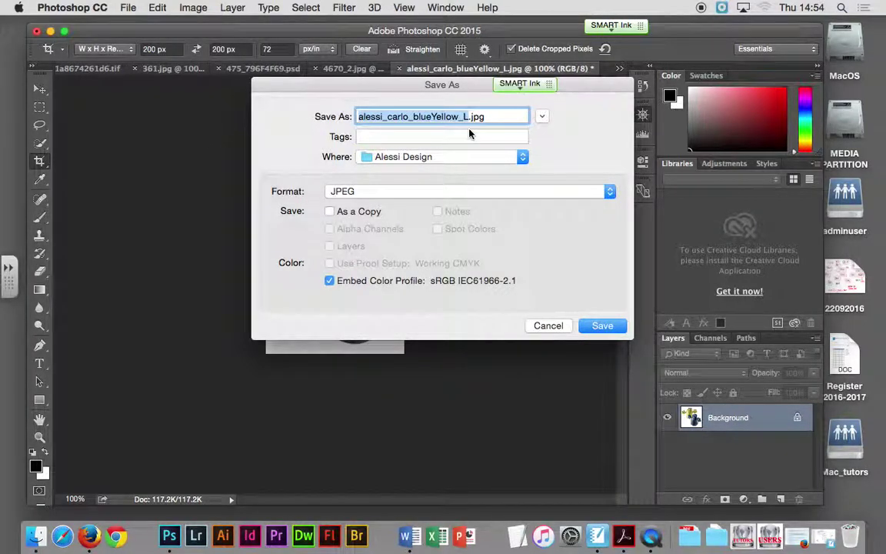
{"action": "type", "text": "pic_"}
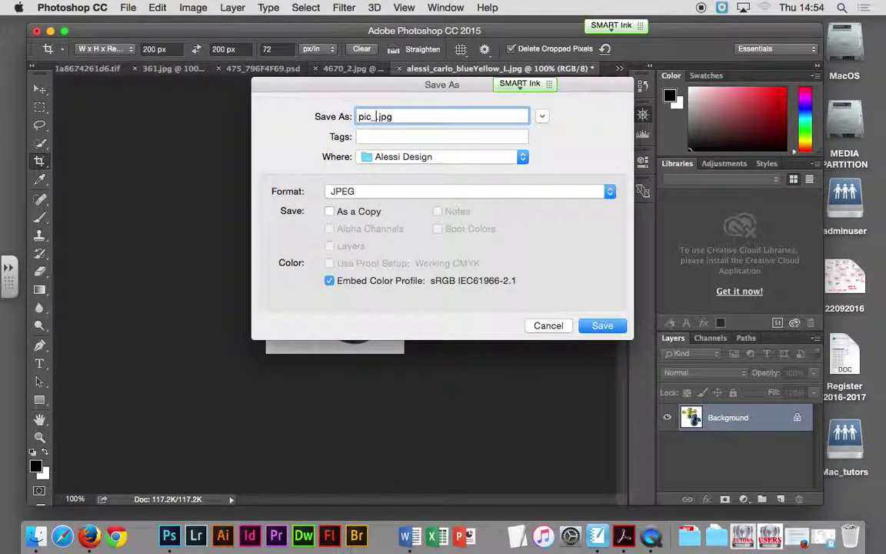
{"action": "type", "text": "04"}
{"action": "key", "text": "Return"}
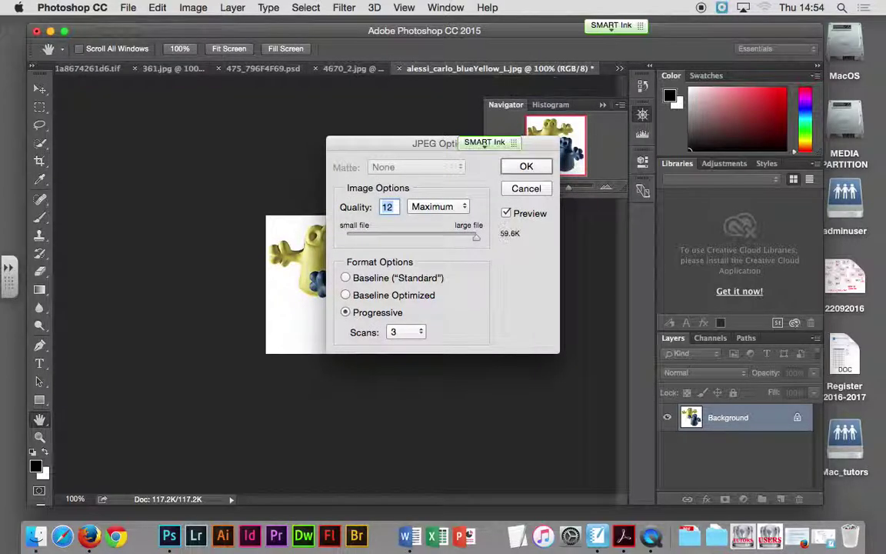
{"action": "key", "text": "Return"}
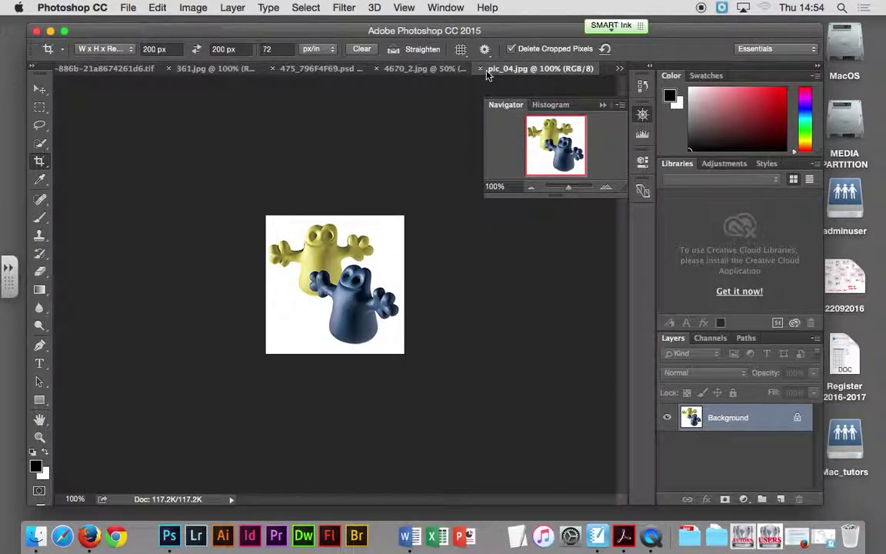
Close pic_04 and crop the corkscrew photo 4670_2.jpg to 200 x 200 px.
{"action": "left_click", "coordinate": [482, 70]}
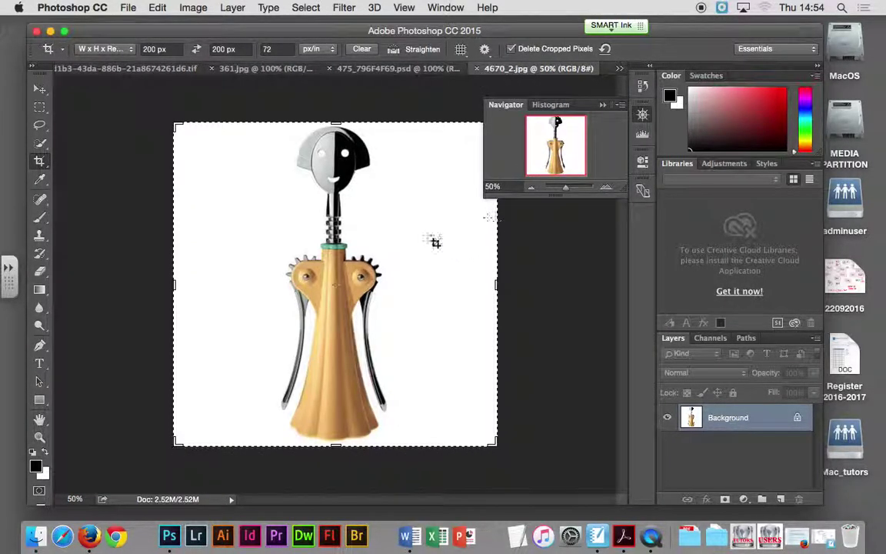
{"action": "left_click", "coordinate": [201, 12]}
{"action": "mouse_move", "coordinate": [200, 24]}
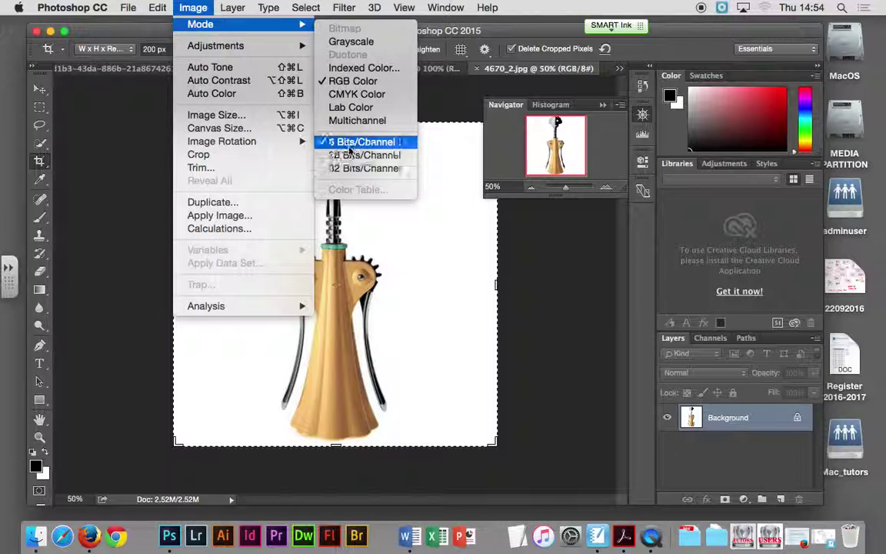
{"action": "left_click", "coordinate": [193, 7]}
{"action": "left_click", "coordinate": [175, 127]}
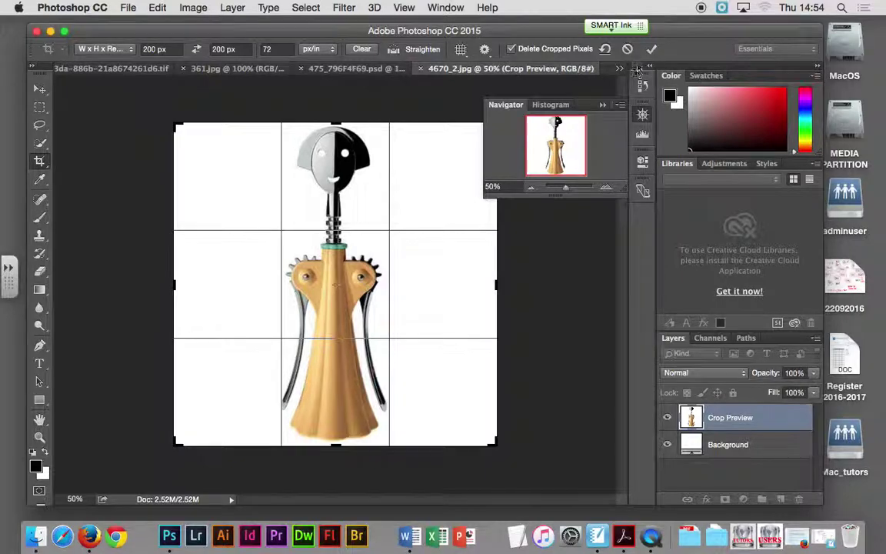
{"action": "key", "text": "Return"}
Save the cropped corkscrew as the JPEG pic_05.jpg and close it.
{"action": "left_click", "coordinate": [128, 7]}
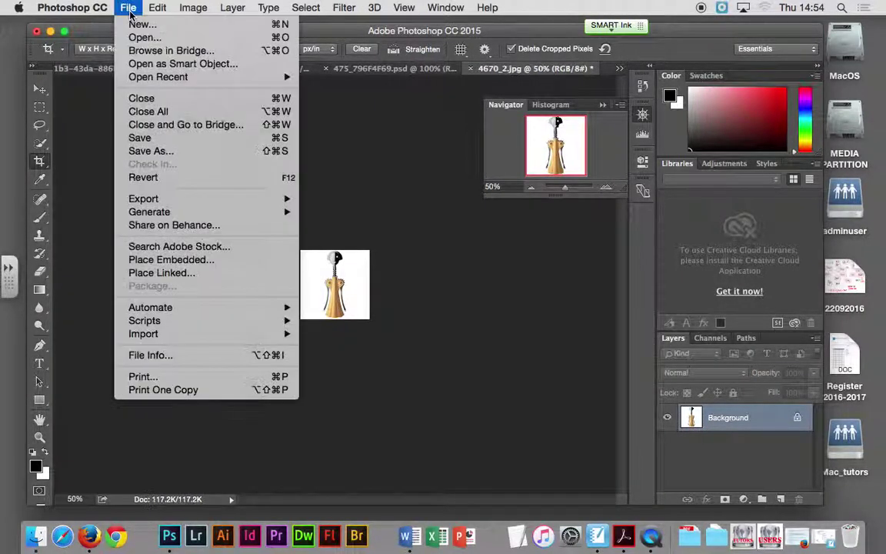
{"action": "left_click", "coordinate": [168, 148]}
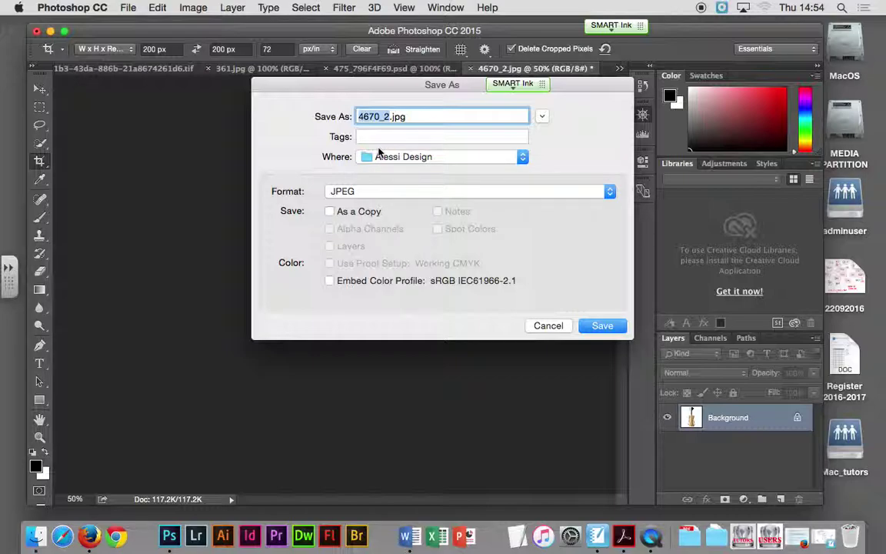
{"action": "type", "text": "pic_05"}
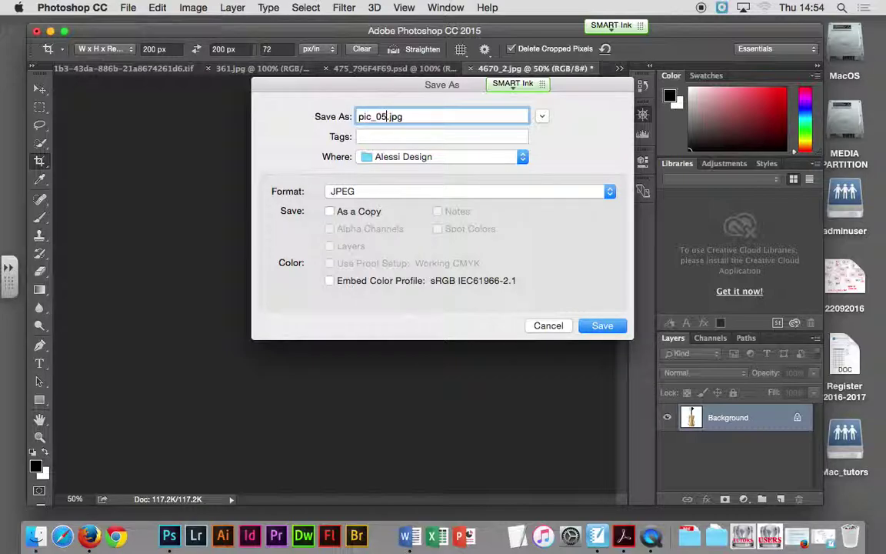
{"action": "key", "text": "Return"}
{"action": "left_click", "coordinate": [526, 167]}
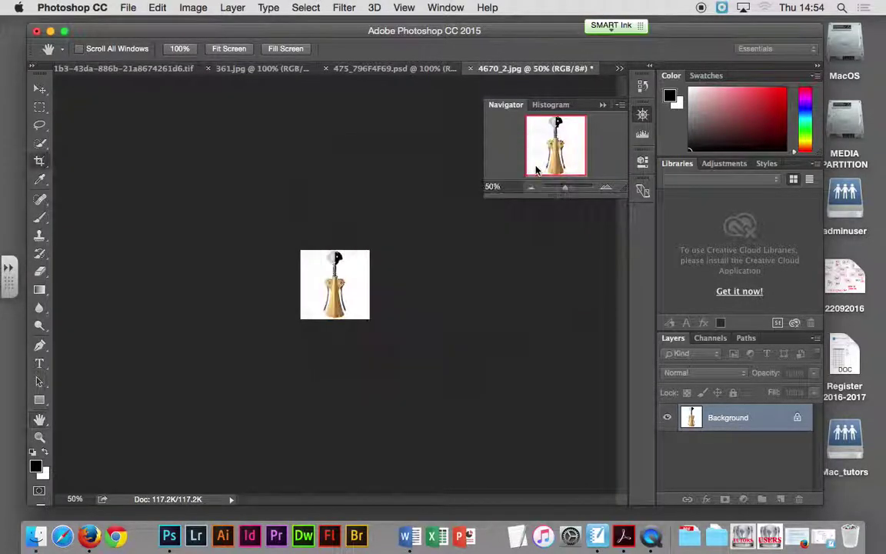
{"action": "key", "text": "c"}
{"action": "left_click", "coordinate": [472, 68]}
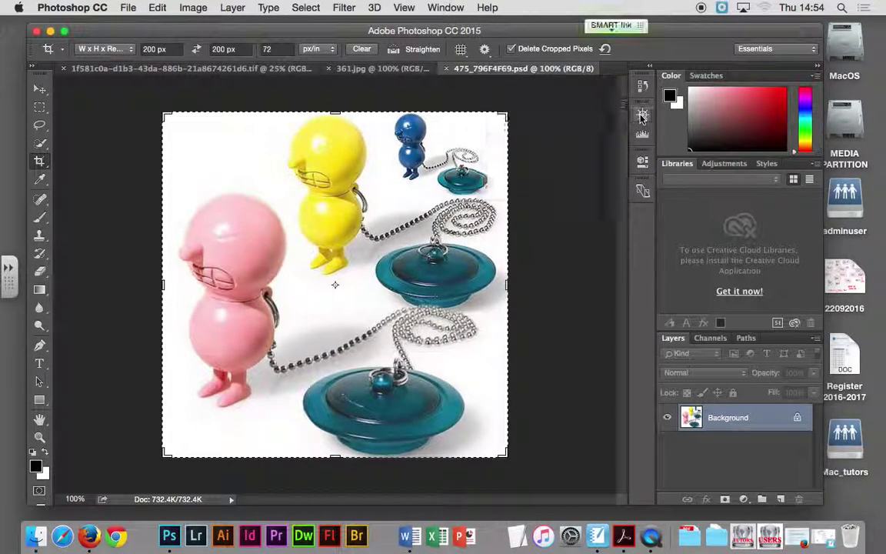
Crop the pink, yellow and blue figures photo 475_796F4F69.psd to 200 x 200 px.
{"action": "left_click", "coordinate": [202, 9]}
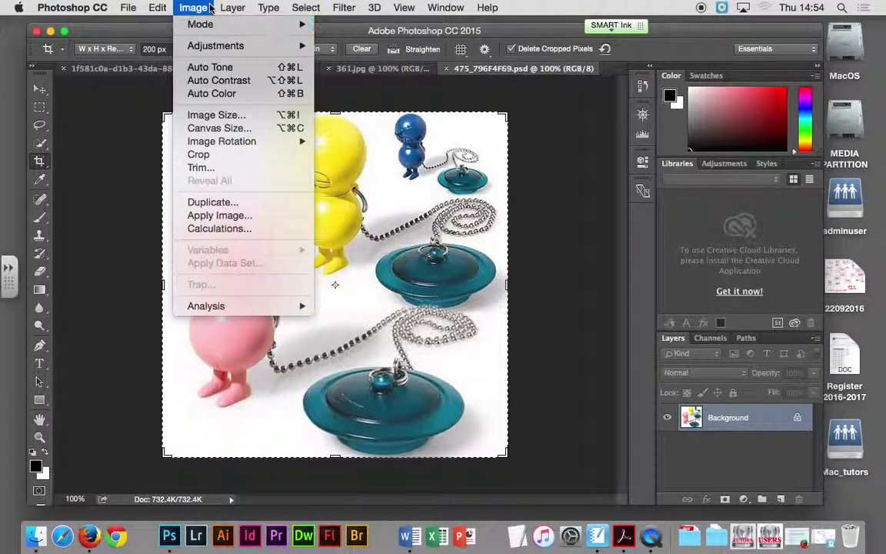
{"action": "left_click", "coordinate": [136, 76]}
{"action": "left_click", "coordinate": [152, 106]}
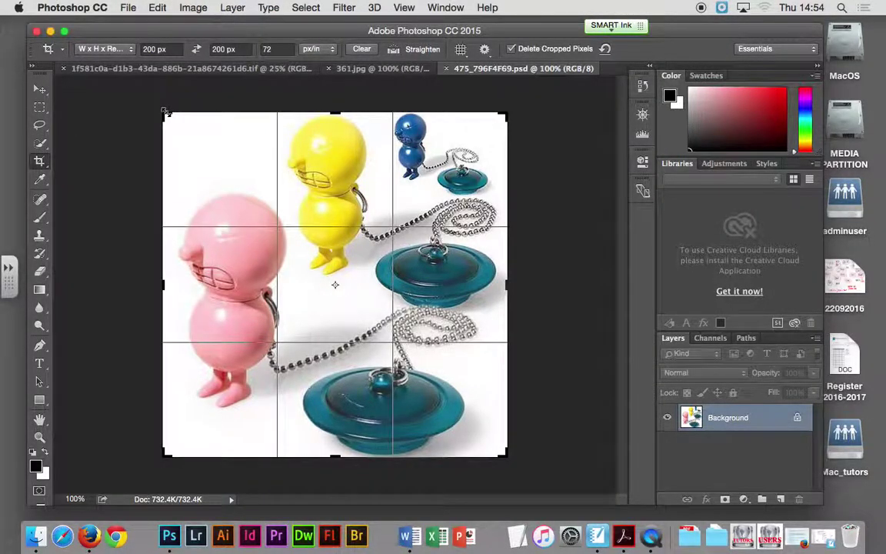
{"action": "left_click", "coordinate": [651, 48]}
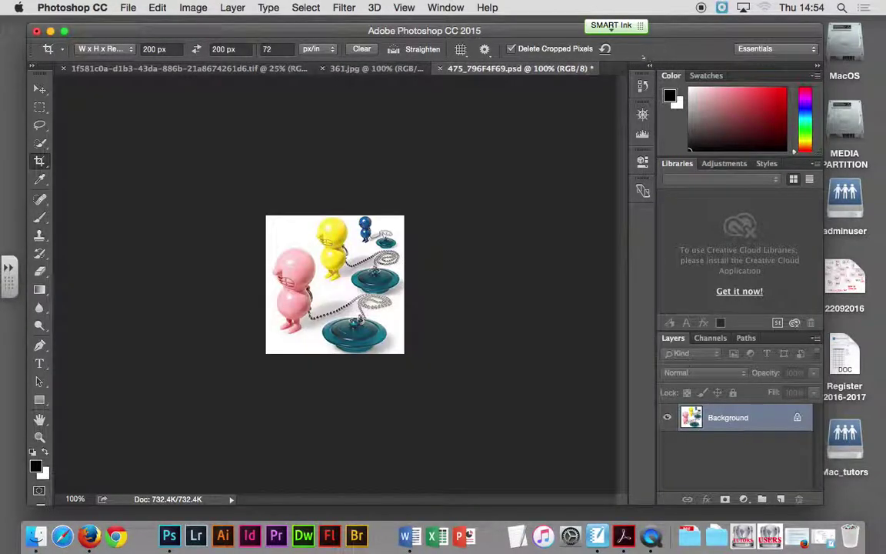
Save the cropped figures in JPEG format as pic_06.jpg and close the tab.
{"action": "left_click", "coordinate": [128, 8]}
{"action": "left_click", "coordinate": [168, 149]}
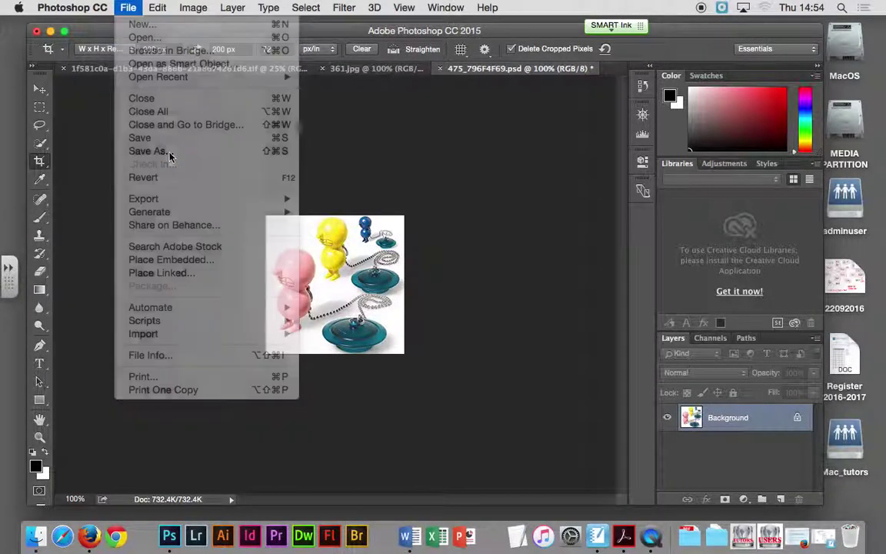
{"action": "left_click", "coordinate": [405, 192]}
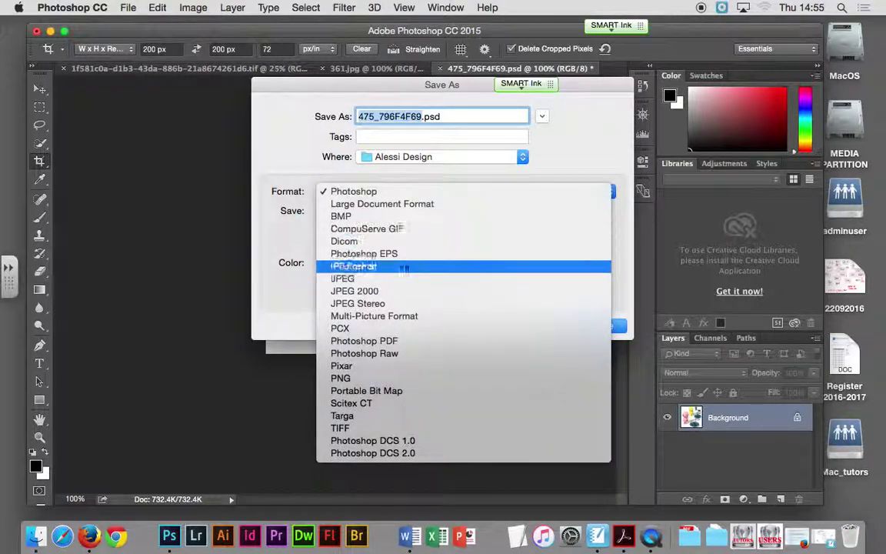
{"action": "left_click", "coordinate": [403, 278]}
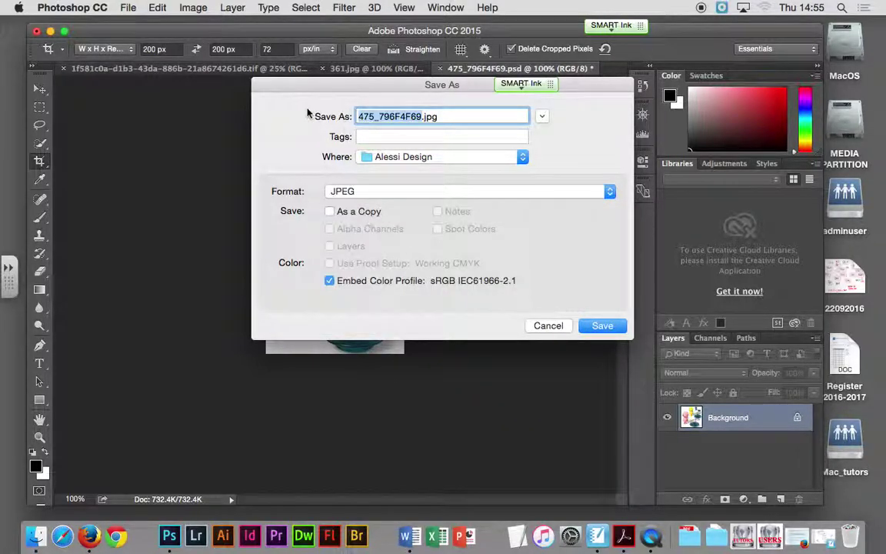
{"action": "type", "text": "pic_"}
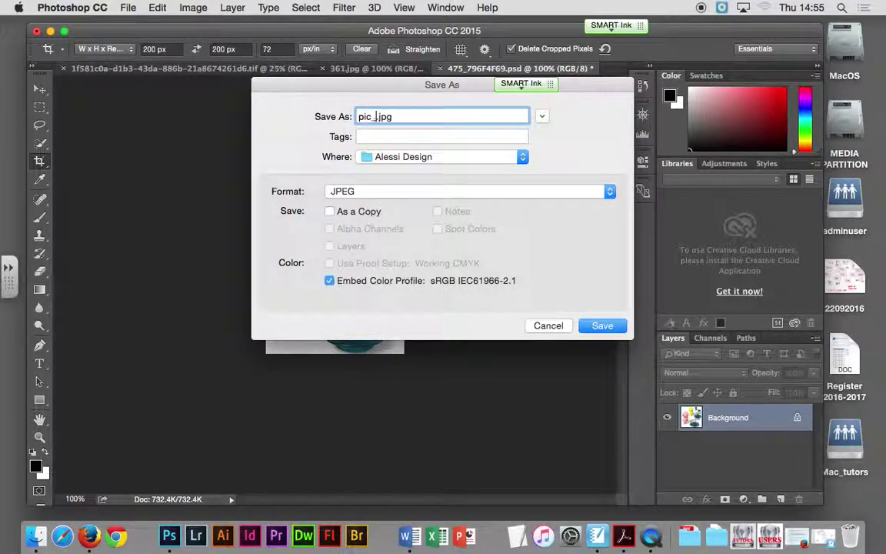
{"action": "type", "text": "06"}
{"action": "key", "text": "Return"}
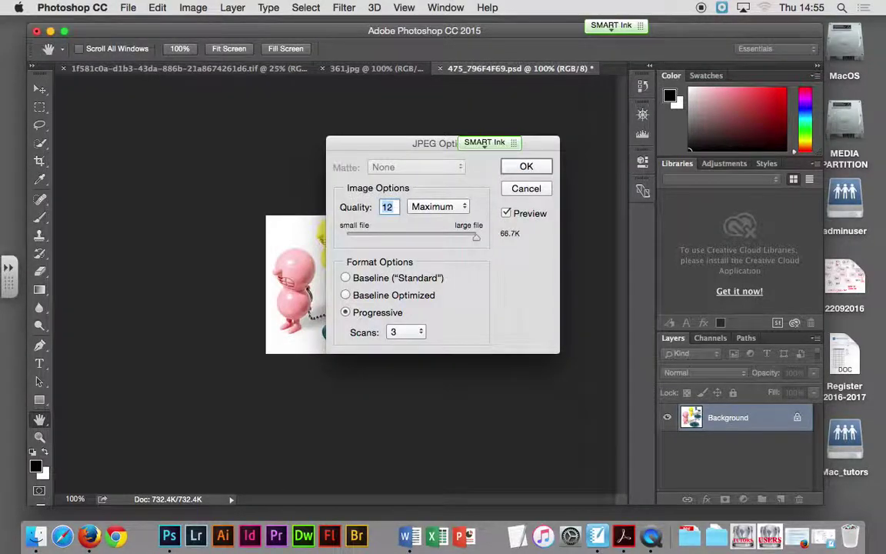
{"action": "key", "text": "Return"}
{"action": "left_click", "coordinate": [460, 69]}
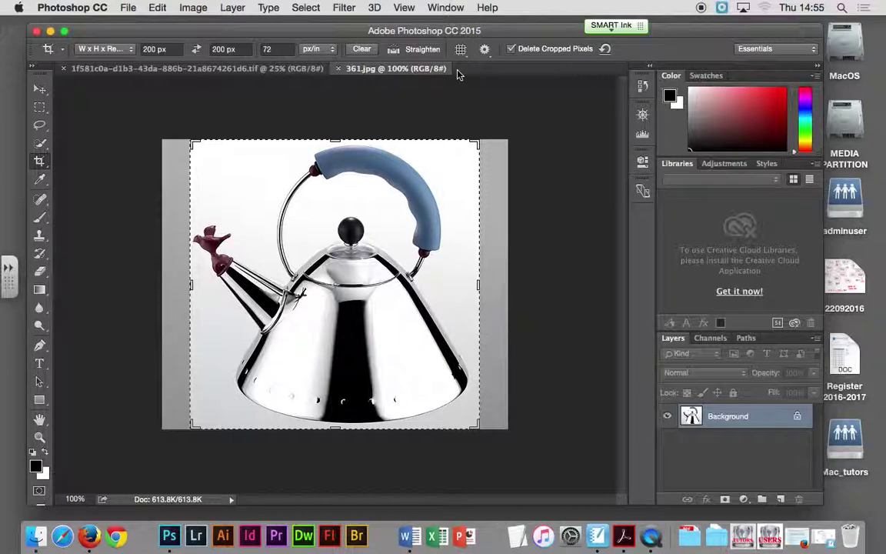
Crop the kettle photo 361.jpg to 200 x 200 px.
{"action": "left_click", "coordinate": [192, 8]}
{"action": "mouse_move", "coordinate": [201, 24]}
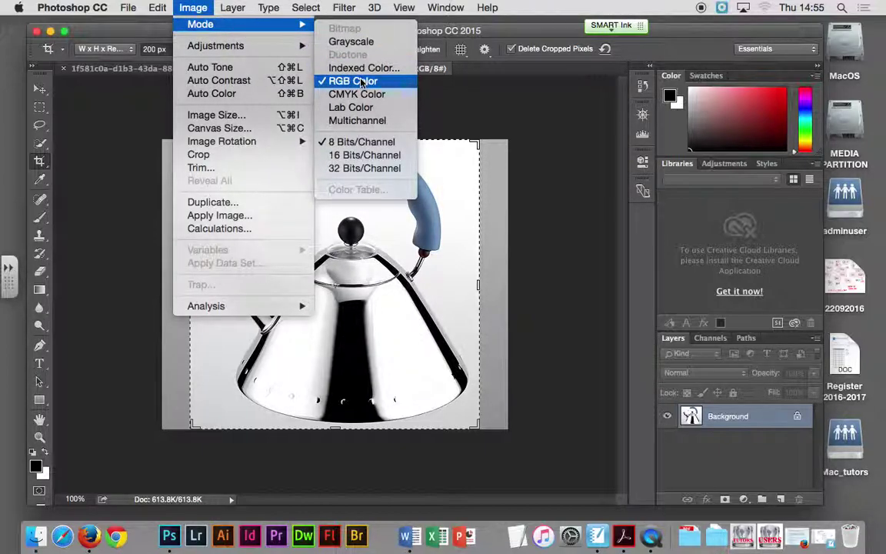
{"action": "left_click", "coordinate": [64, 105]}
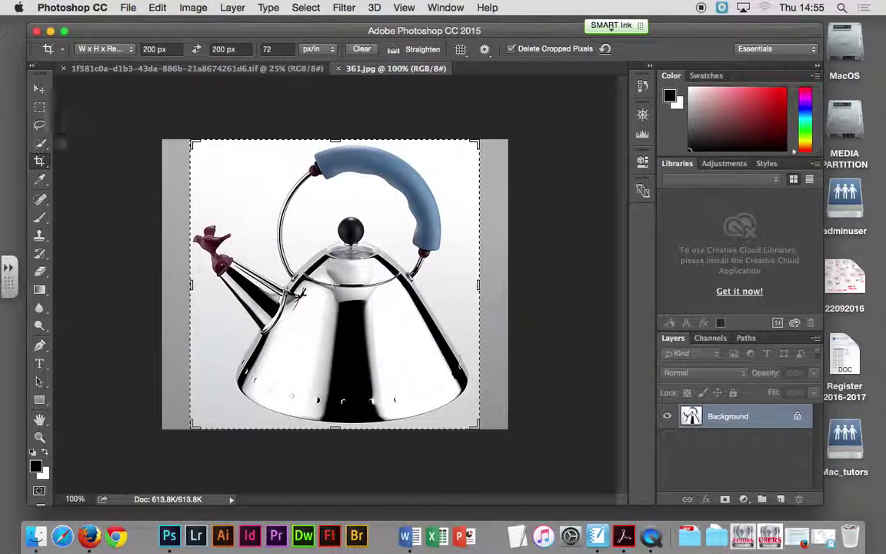
{"action": "left_click", "coordinate": [194, 143]}
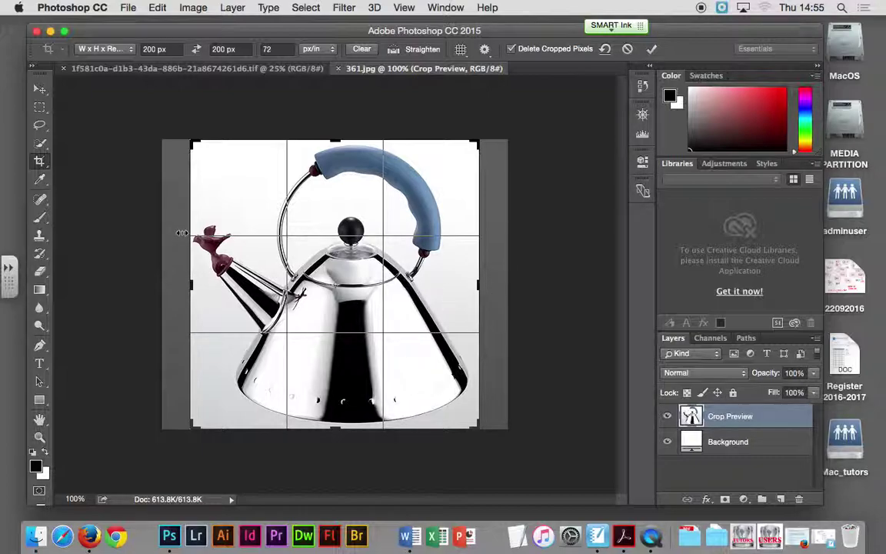
{"action": "left_click", "coordinate": [651, 48]}
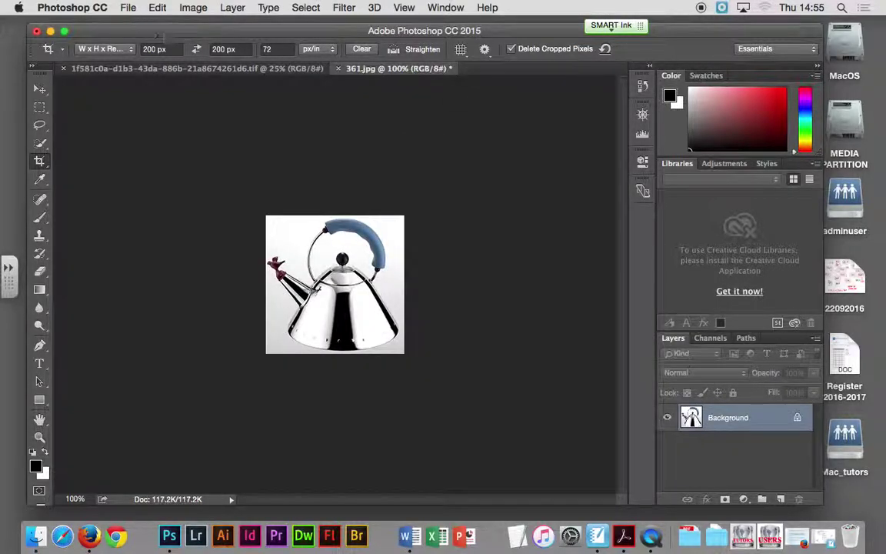
Save the kettle as JPEG pic_07.jpg, declining to overwrite the existing pic_06.jpg.
{"action": "left_click", "coordinate": [120, 9]}
{"action": "left_click", "coordinate": [165, 147]}
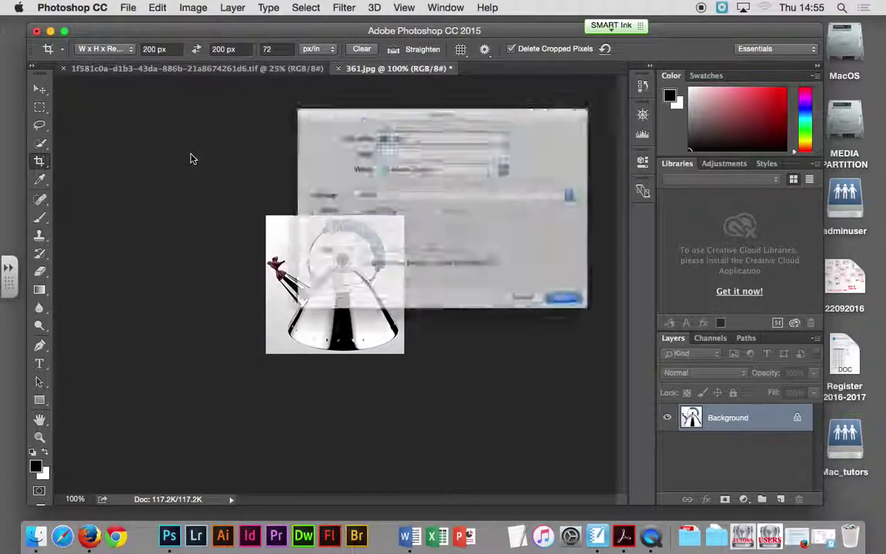
{"action": "left_click", "coordinate": [401, 196]}
{"action": "left_click", "coordinate": [401, 196]}
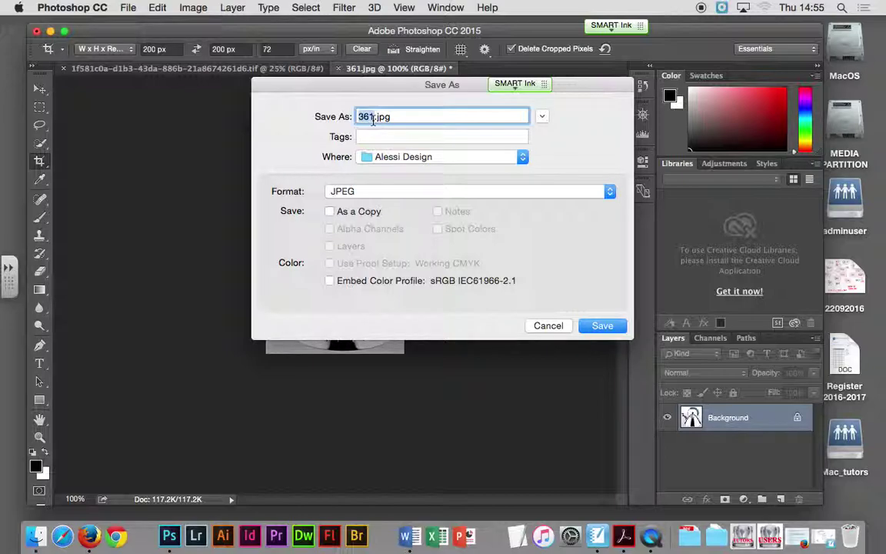
{"action": "type", "text": "pic"}
{"action": "type", "text": "_06"}
{"action": "key", "text": "Return"}
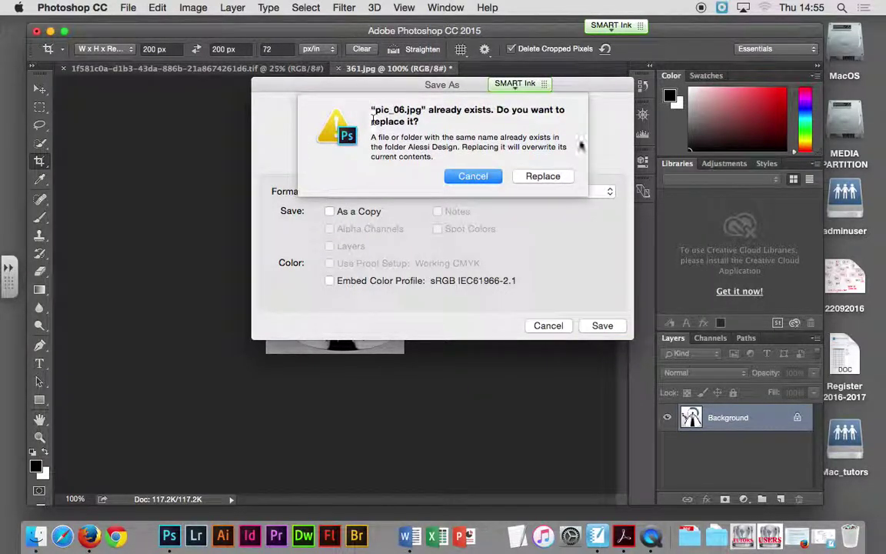
{"action": "left_click", "coordinate": [483, 176]}
{"action": "left_click", "coordinate": [384, 117]}
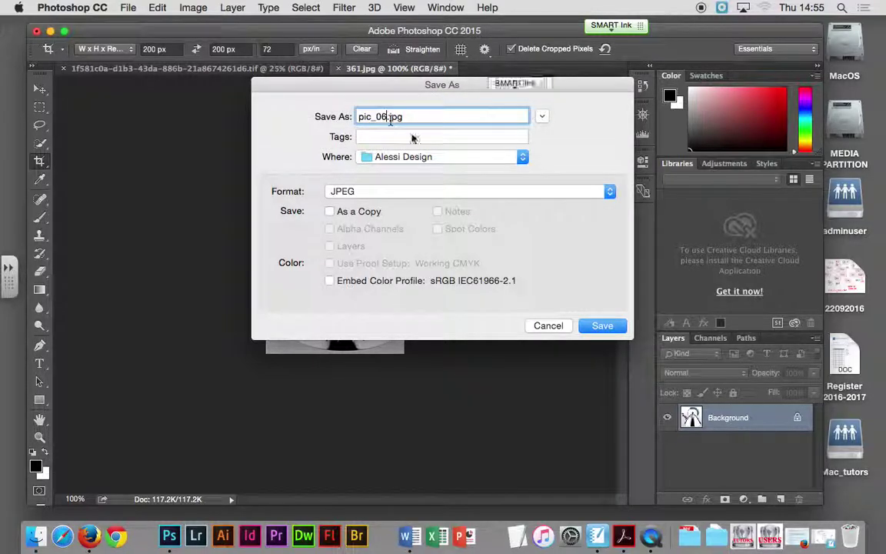
{"action": "key", "text": "BackSpace"}
{"action": "type", "text": "7"}
{"action": "key", "text": "Return"}
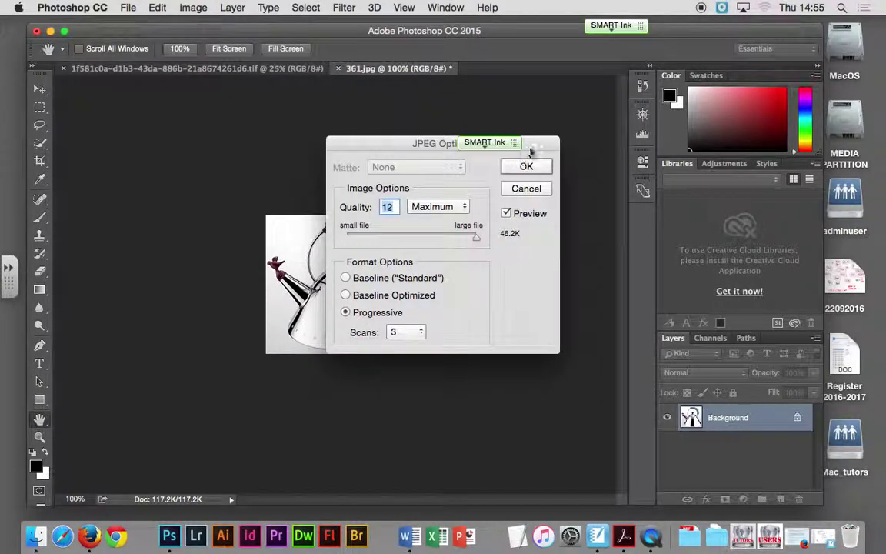
{"action": "left_click", "coordinate": [526, 166]}
Close pic_07.jpg and check the teardrop image's colour mode, leaving it unchanged.
{"action": "left_click", "coordinate": [338, 68]}
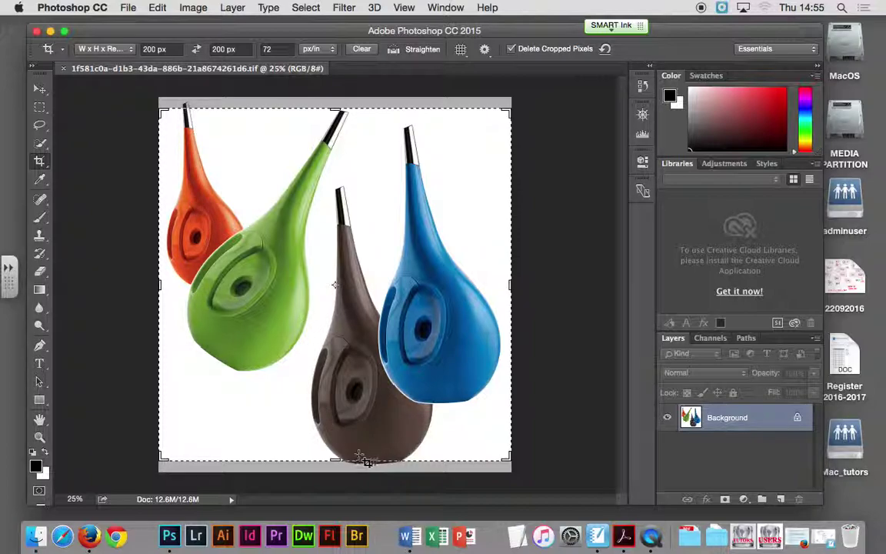
{"action": "left_click", "coordinate": [193, 10]}
{"action": "mouse_move", "coordinate": [202, 24]}
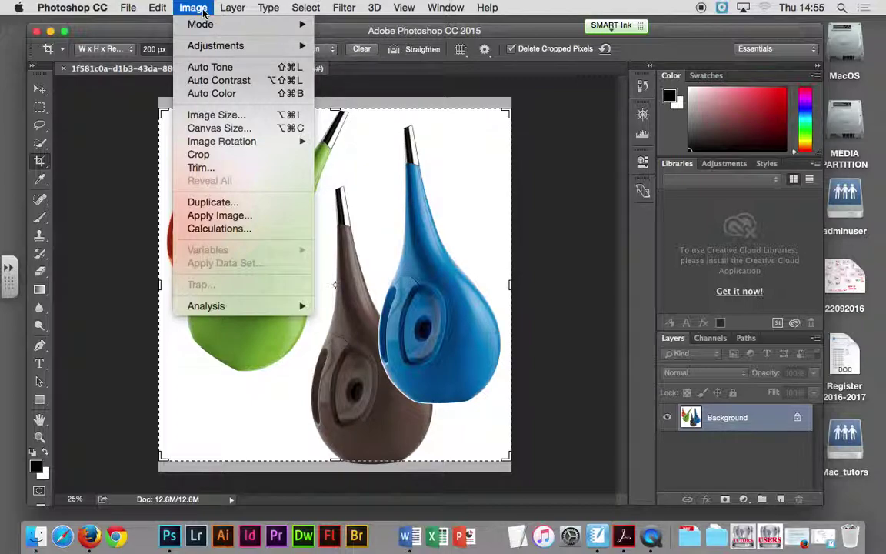
{"action": "left_click", "coordinate": [122, 31]}
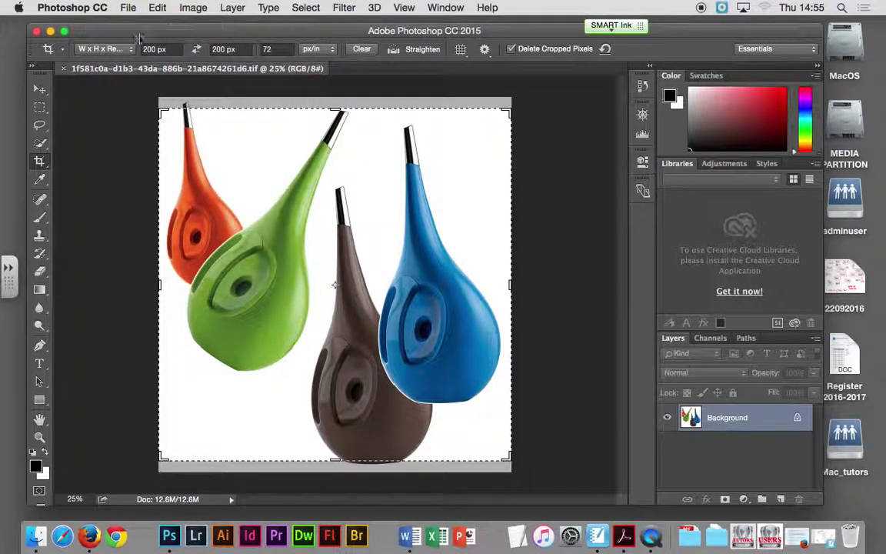
Frame a 200 x 200 px crop around all four coloured drops, enlarging its corners.
{"action": "left_click", "coordinate": [161, 110]}
{"action": "left_click_drag", "start_coordinate": [162, 108], "coordinate": [157, 103]}
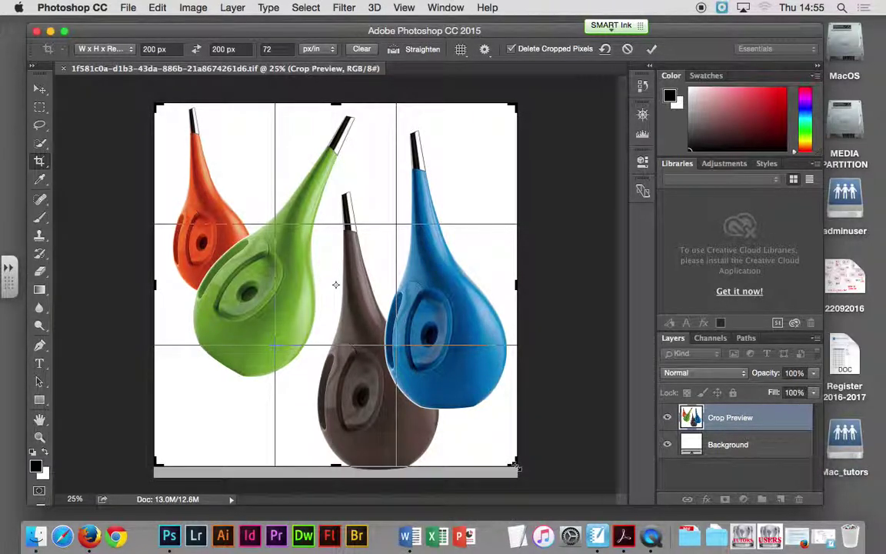
{"action": "left_click_drag", "start_coordinate": [517, 467], "coordinate": [520, 444]}
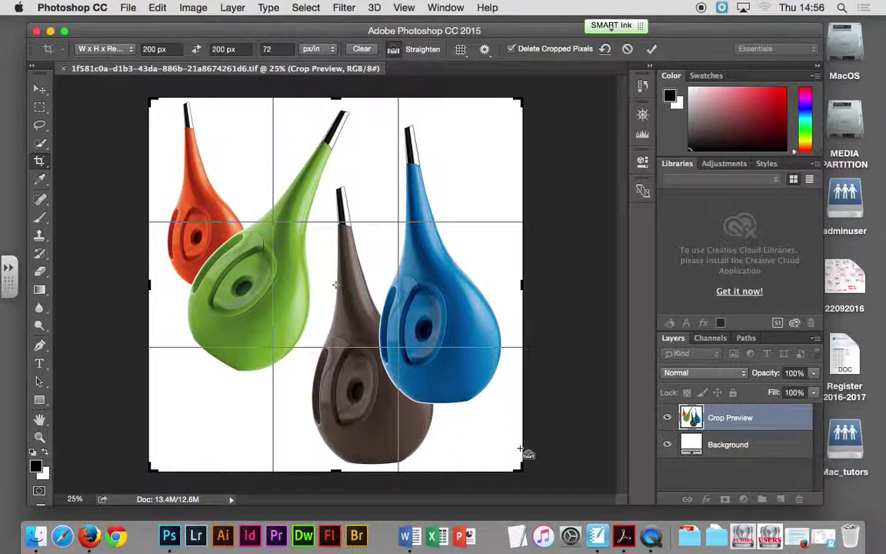
{"action": "key", "text": "super+z"}
{"action": "key", "text": "super+z"}
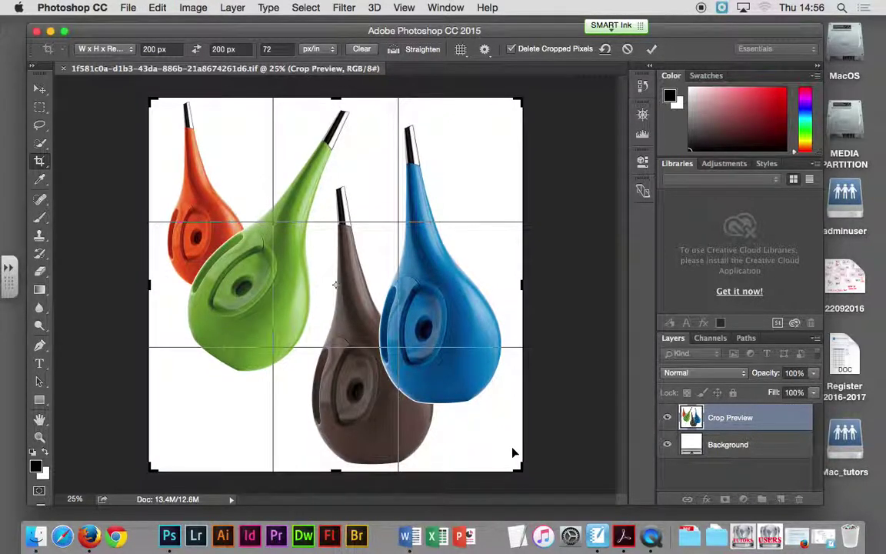
{"action": "key", "text": "super+z"}
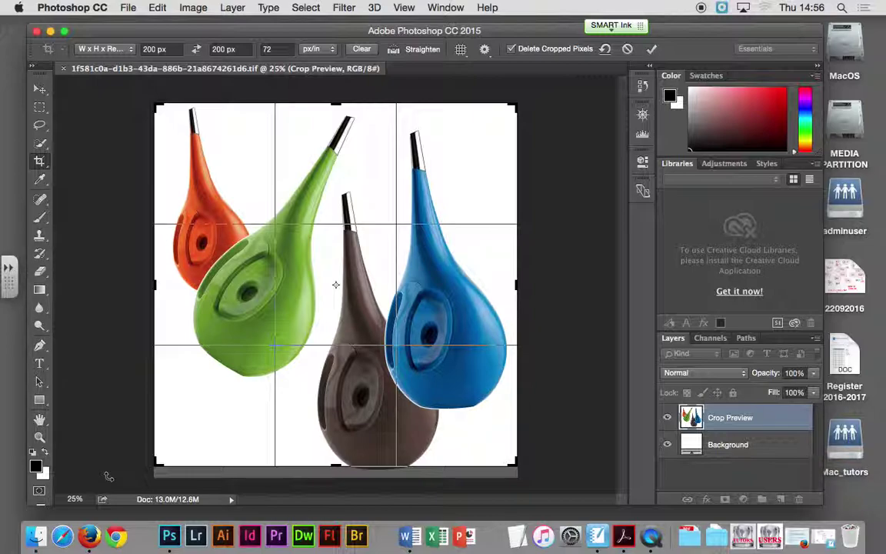
Set the background colour to red #f60e0e and widen the crop to show red side margins.
{"action": "left_click", "coordinate": [43, 472]}
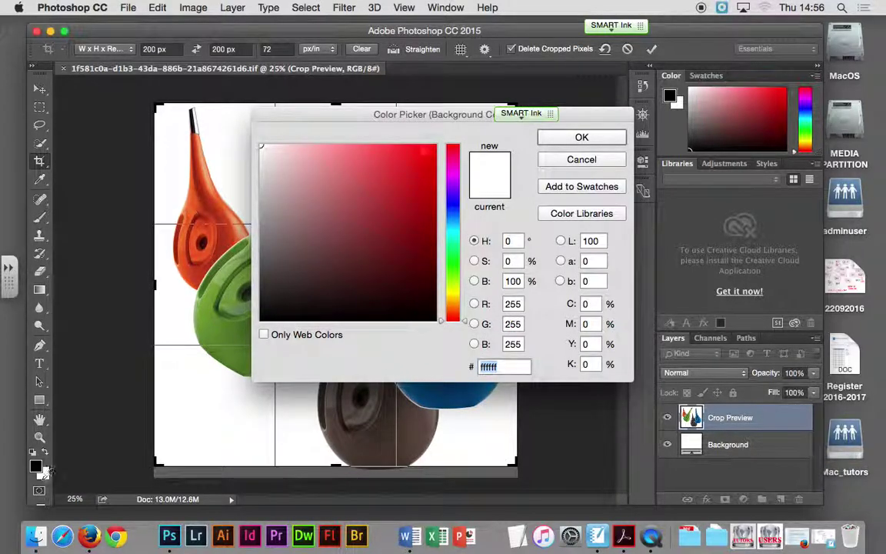
{"action": "left_click", "coordinate": [427, 150]}
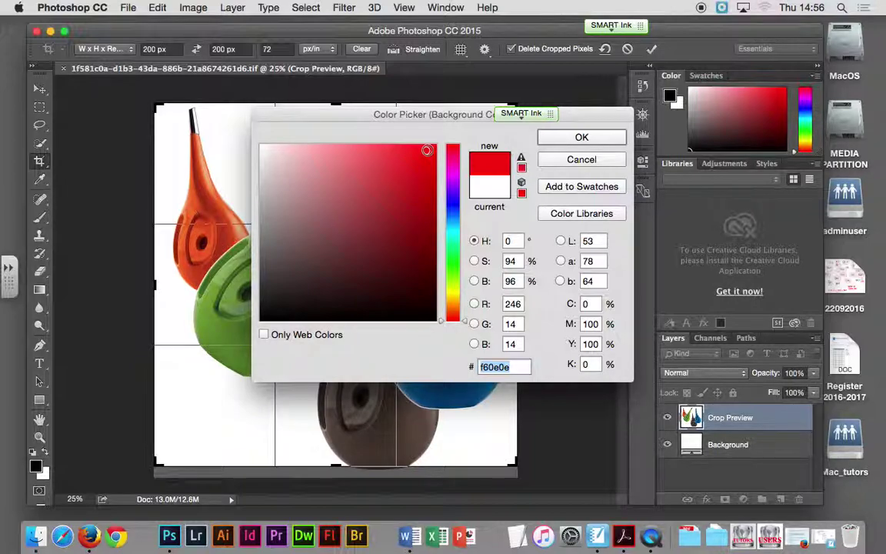
{"action": "left_click", "coordinate": [566, 138]}
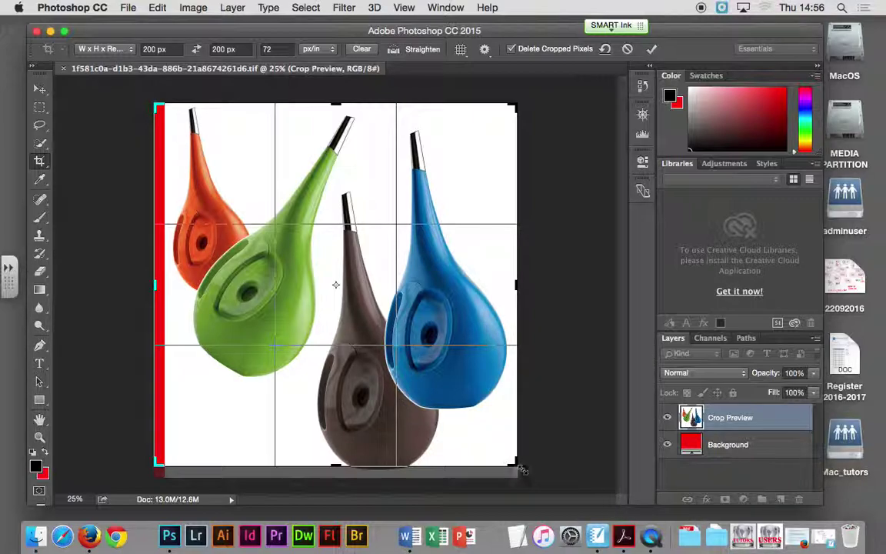
{"action": "left_click_drag", "start_coordinate": [516, 466], "coordinate": [522, 474]}
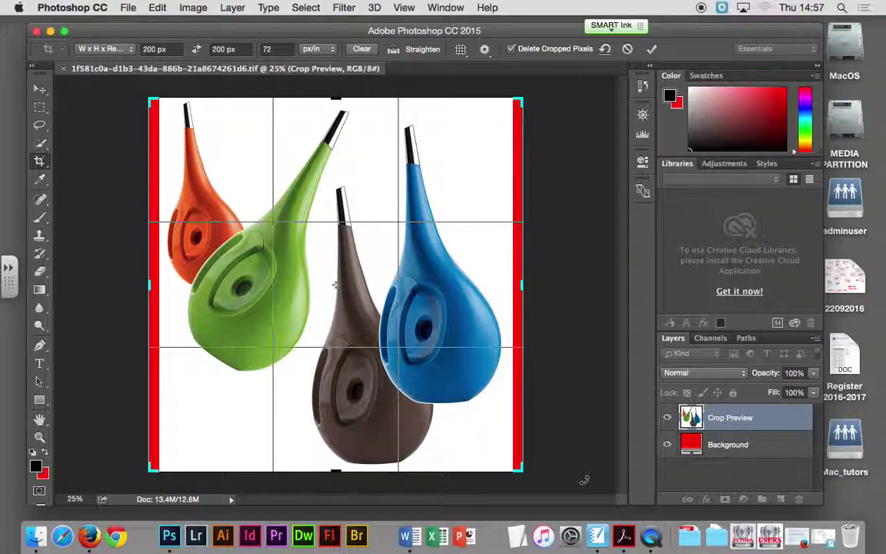
Select white ffffff in the background Color Picker and restrict it to Only Web Colors.
{"action": "left_click", "coordinate": [43, 472]}
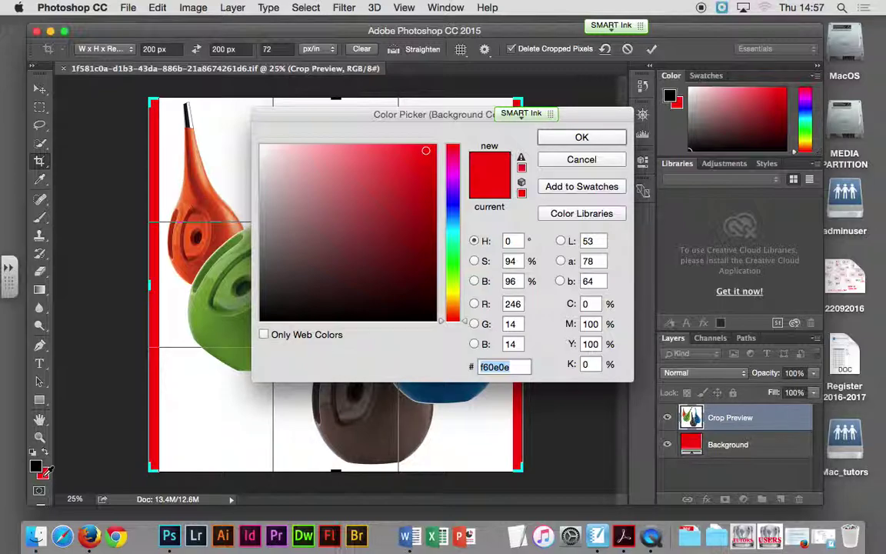
{"action": "left_click_drag", "start_coordinate": [425, 150], "coordinate": [241, 136]}
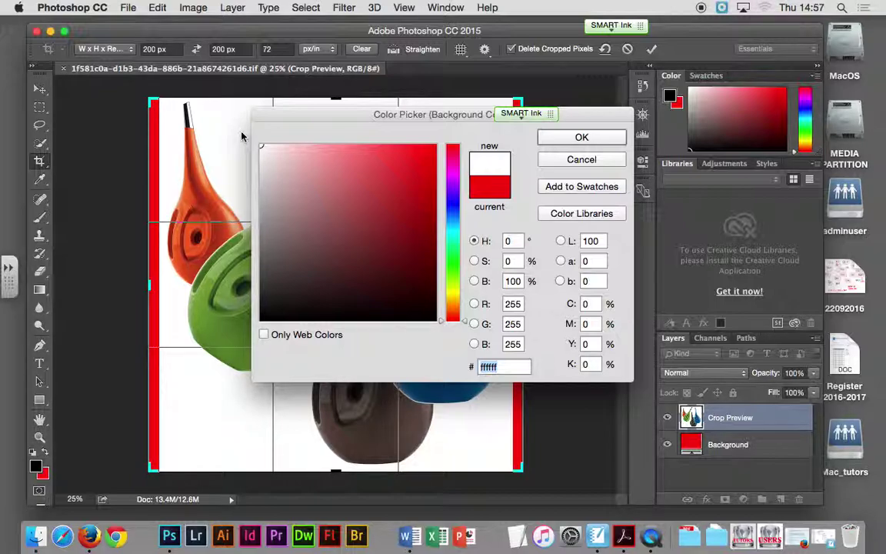
{"action": "left_click", "coordinate": [264, 335]}
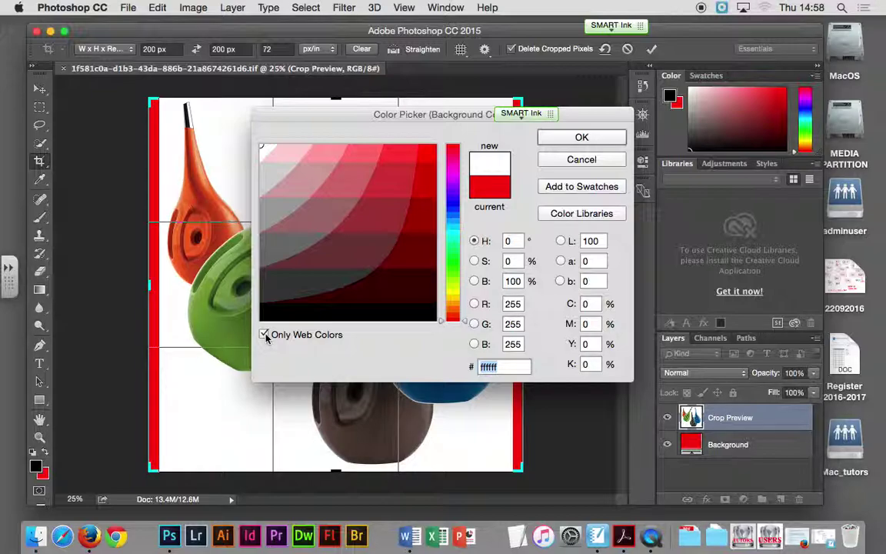
Try web reds 663333 and 990000, then confirm white ffffff as the background colour.
{"action": "left_click", "coordinate": [386, 258]}
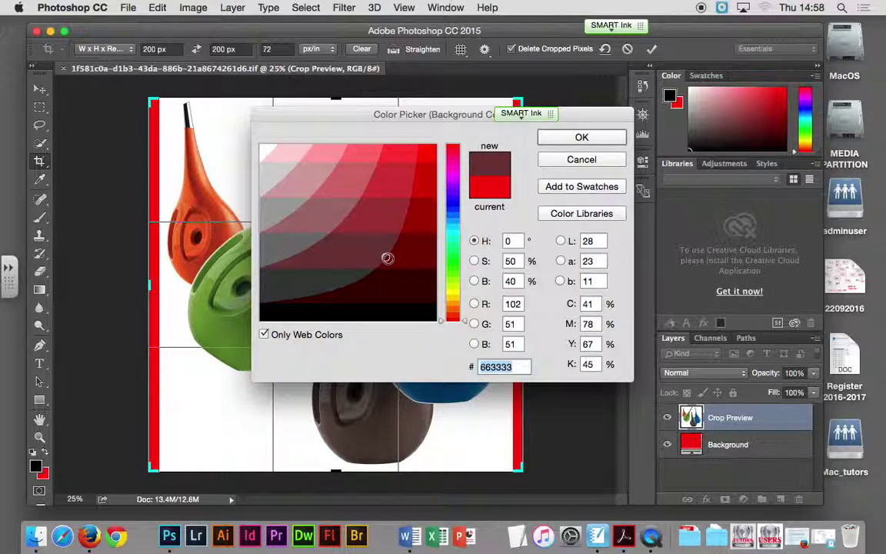
{"action": "left_click_drag", "start_coordinate": [387, 258], "coordinate": [335, 254]}
{"action": "left_click", "coordinate": [422, 226]}
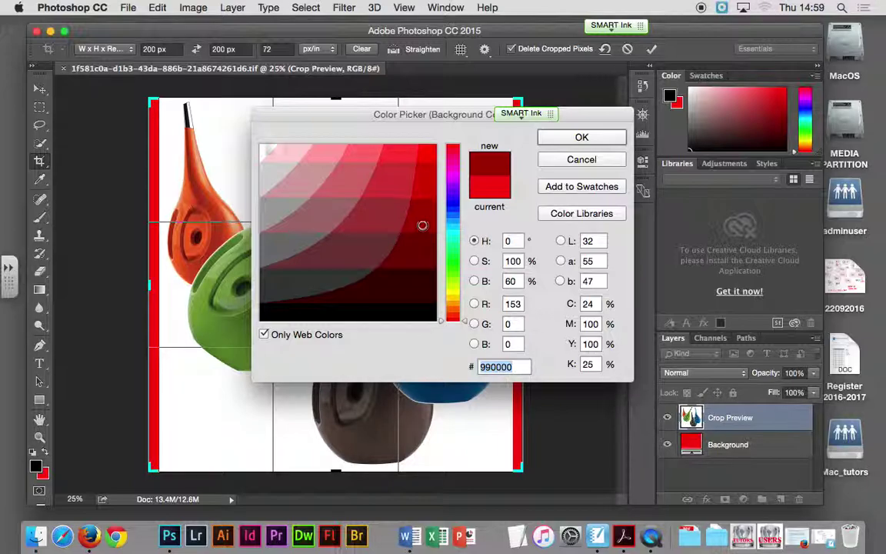
{"action": "left_click", "coordinate": [259, 145]}
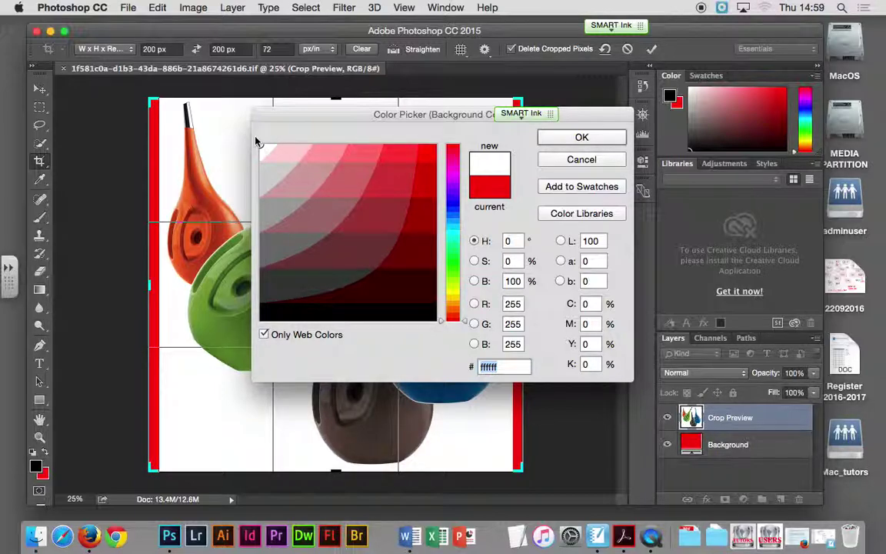
{"action": "left_click", "coordinate": [264, 335]}
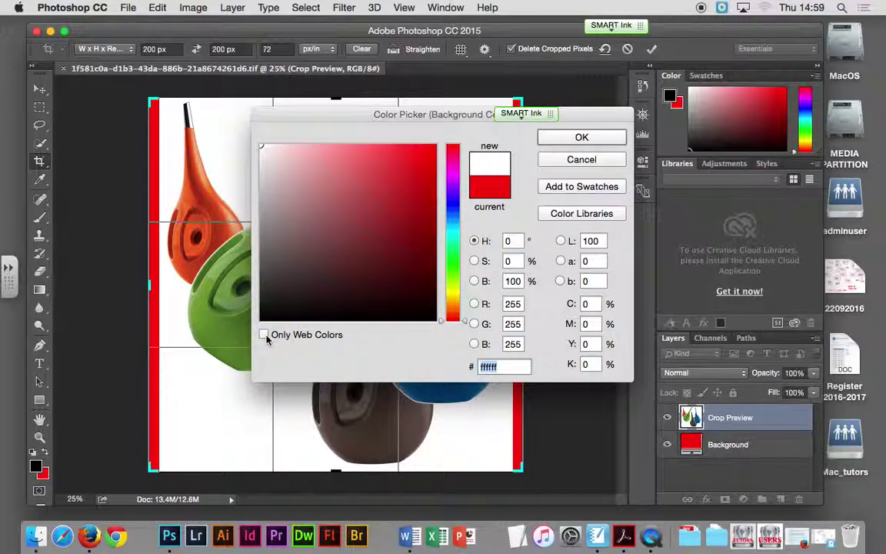
{"action": "left_click", "coordinate": [265, 337]}
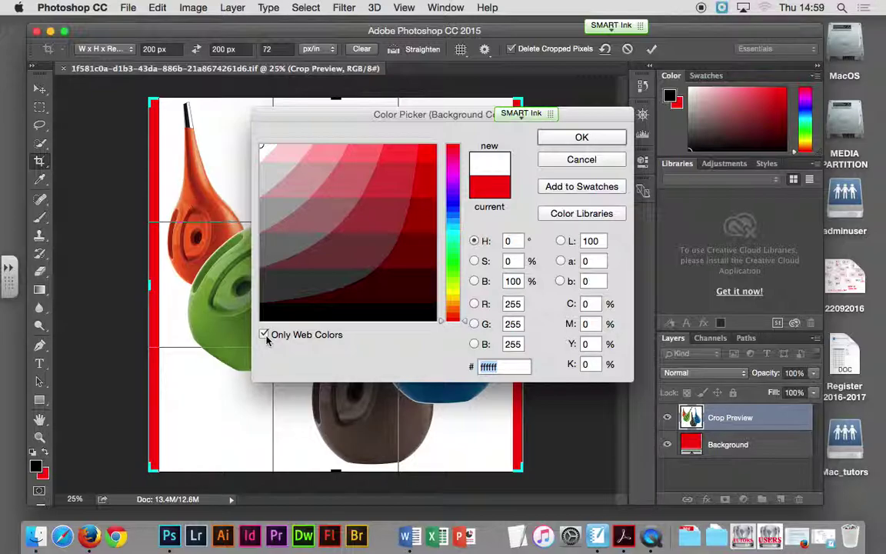
{"action": "left_click", "coordinate": [569, 139]}
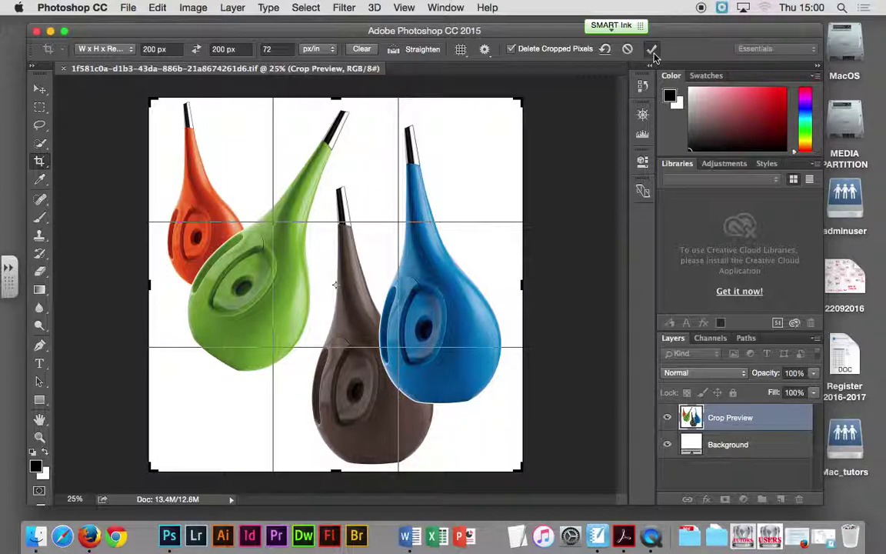
Apply the 200 x 200 px crop and zoom in with the Navigator.
{"action": "left_click", "coordinate": [652, 51]}
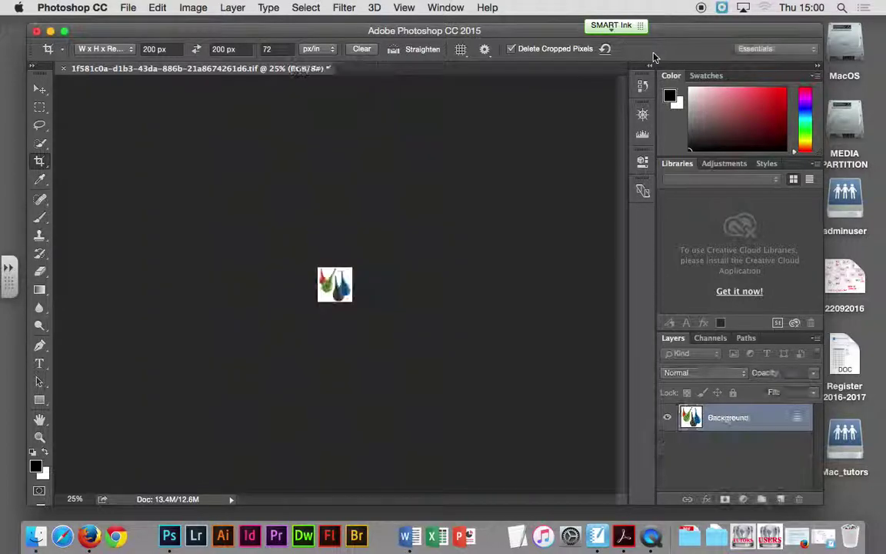
{"action": "left_click", "coordinate": [642, 114]}
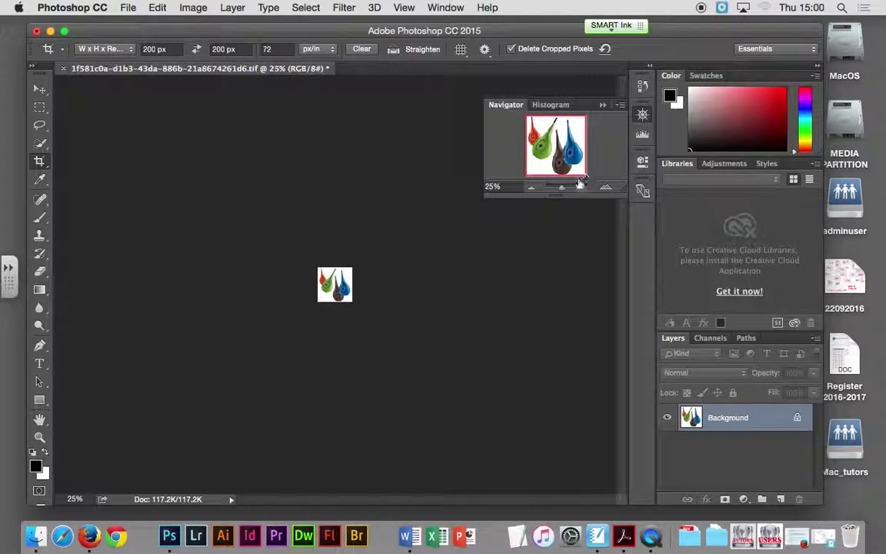
{"action": "left_click_drag", "start_coordinate": [564, 188], "coordinate": [577, 190]}
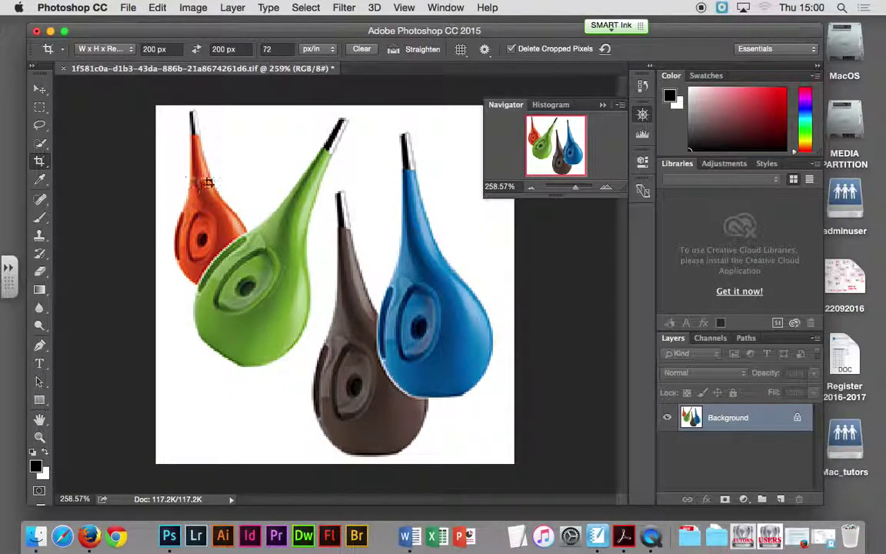
Sample the orange drop as foreground colour and view it as web colour ff6633.
{"action": "left_click", "coordinate": [40, 178]}
{"action": "left_click", "coordinate": [196, 197]}
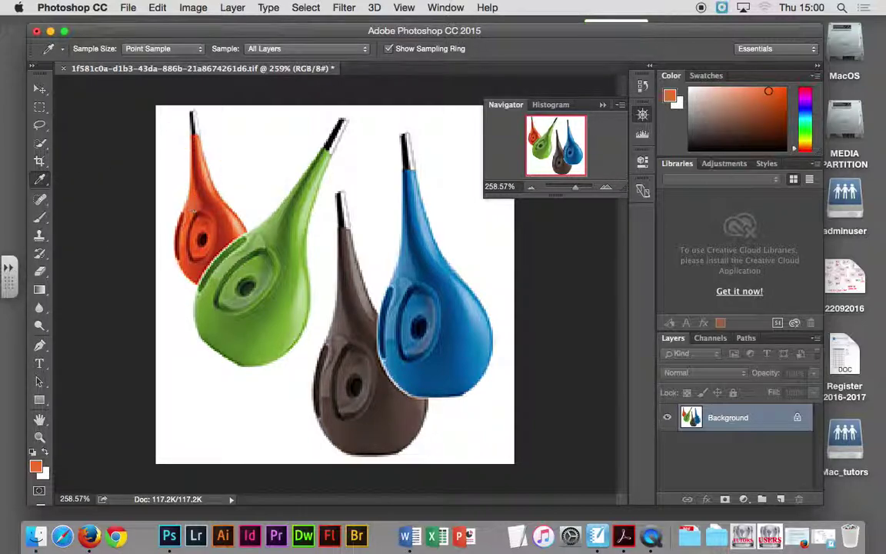
{"action": "left_click", "coordinate": [197, 197]}
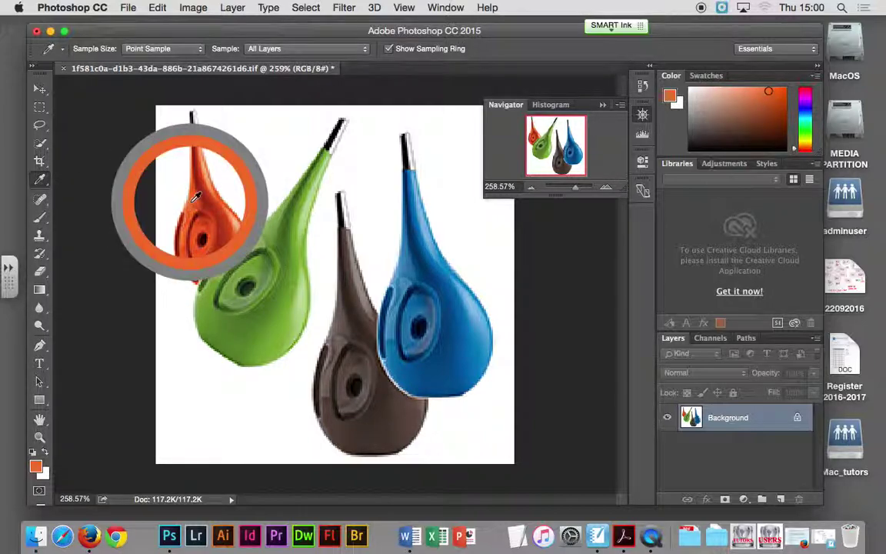
{"action": "left_click", "coordinate": [36, 464]}
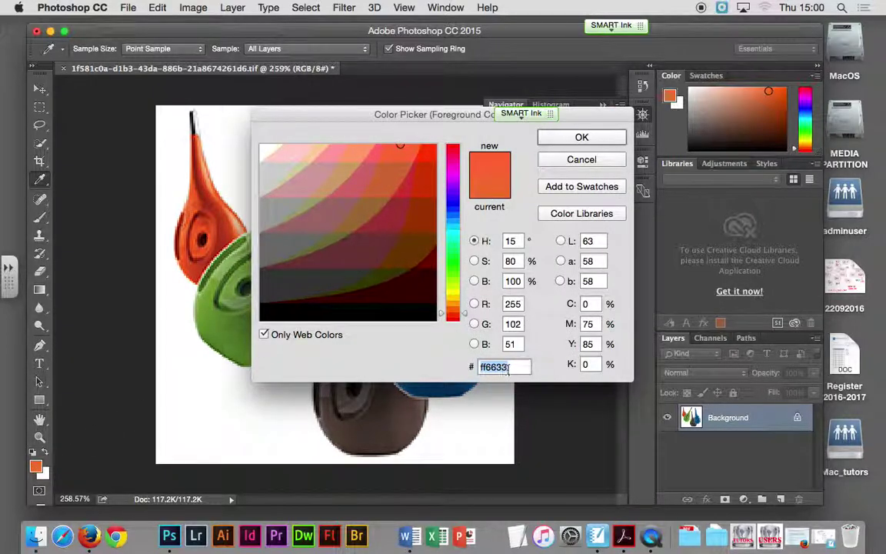
{"action": "left_click", "coordinate": [264, 334]}
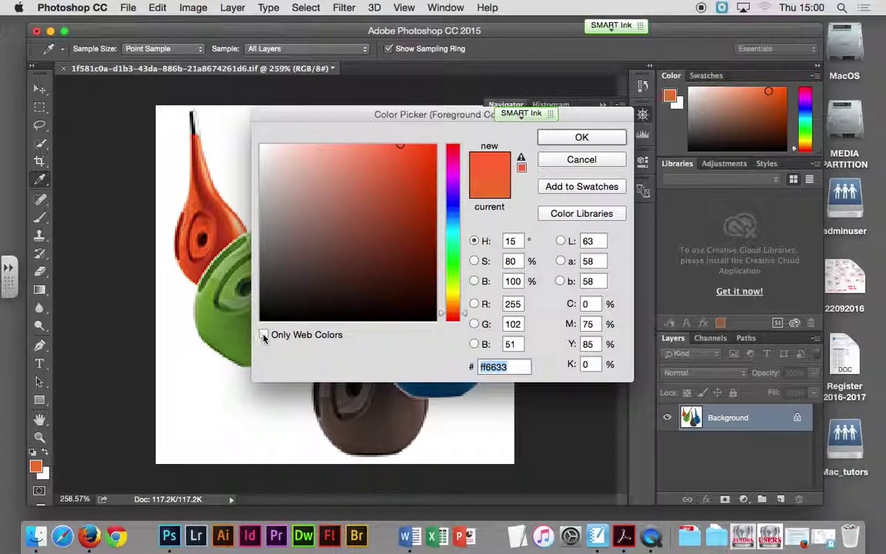
{"action": "left_click", "coordinate": [264, 334]}
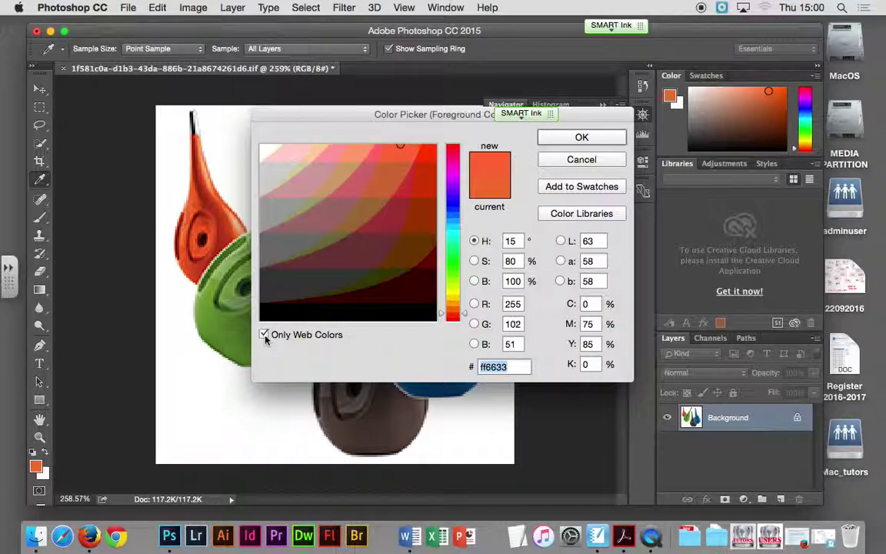
{"action": "left_click", "coordinate": [264, 334]}
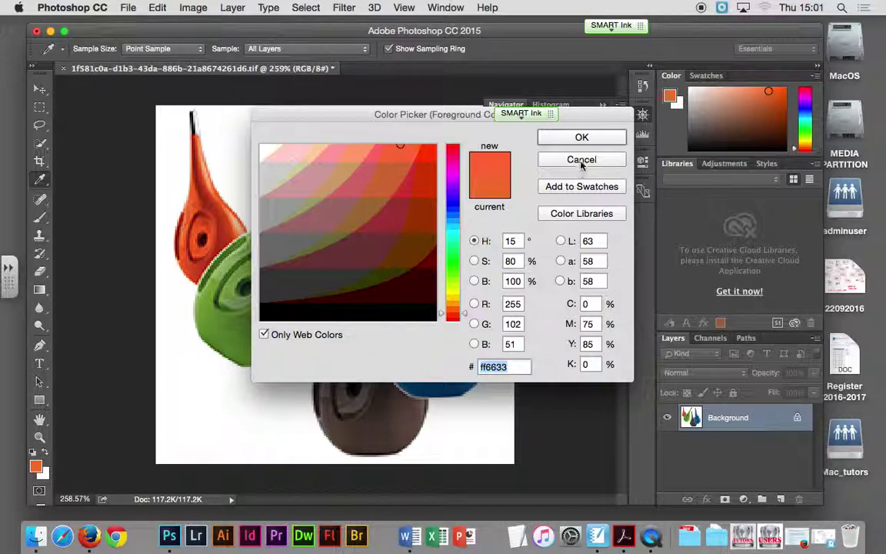
Keep the orange colour and choose JPEG as the Save As format.
{"action": "key", "text": "Return"}
{"action": "left_click", "coordinate": [128, 7]}
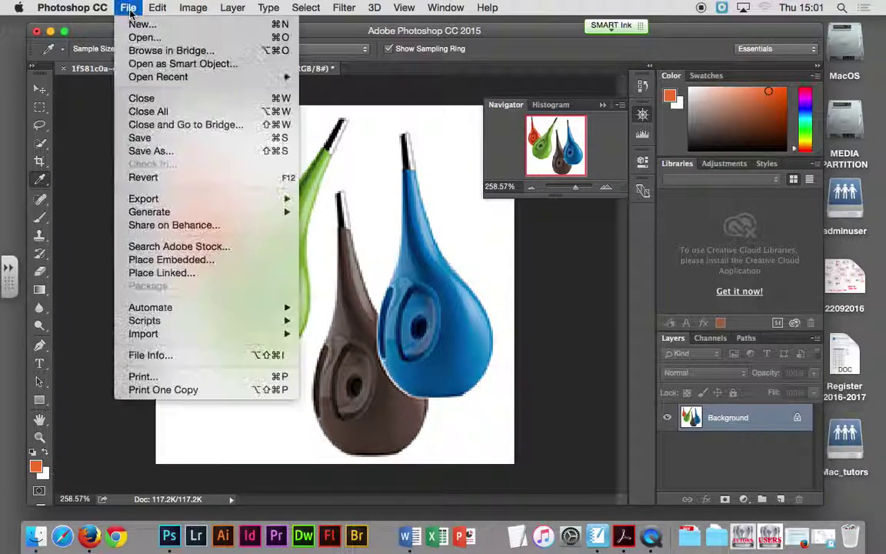
{"action": "left_click", "coordinate": [169, 148]}
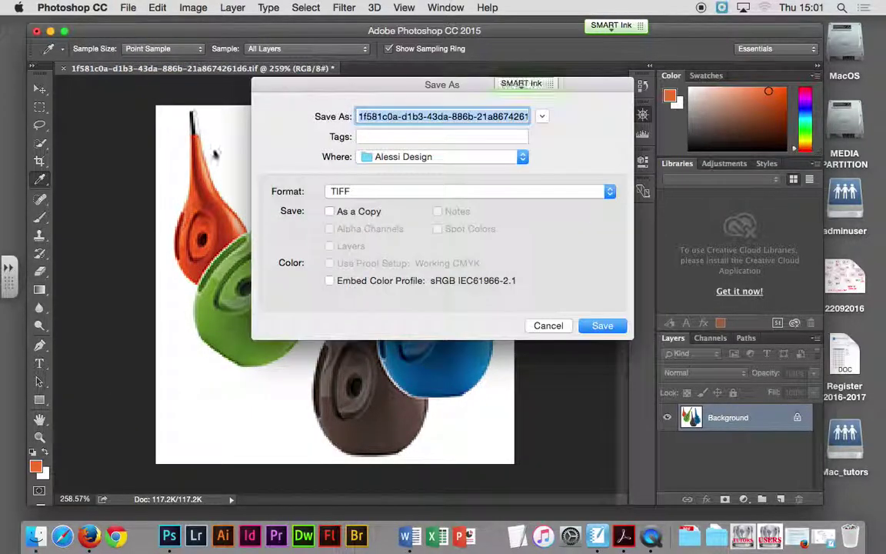
{"action": "left_click", "coordinate": [347, 195]}
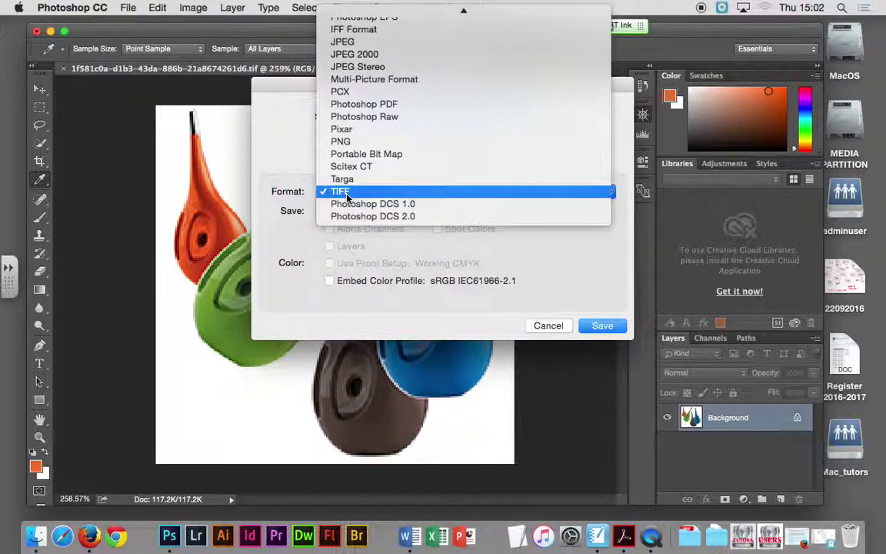
{"action": "scroll", "coordinate": [372, 127], "scroll_direction": "up", "scroll_amount": 3}
{"action": "left_click", "coordinate": [377, 103]}
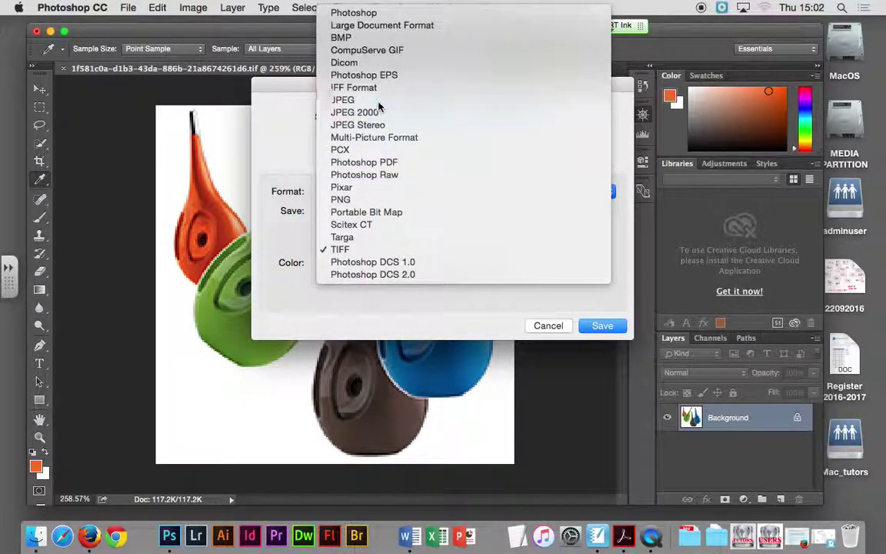
Save the image as pic_08.jpg at maximum quality in Alessi Design, then close it.
{"action": "type", "text": "pic"}
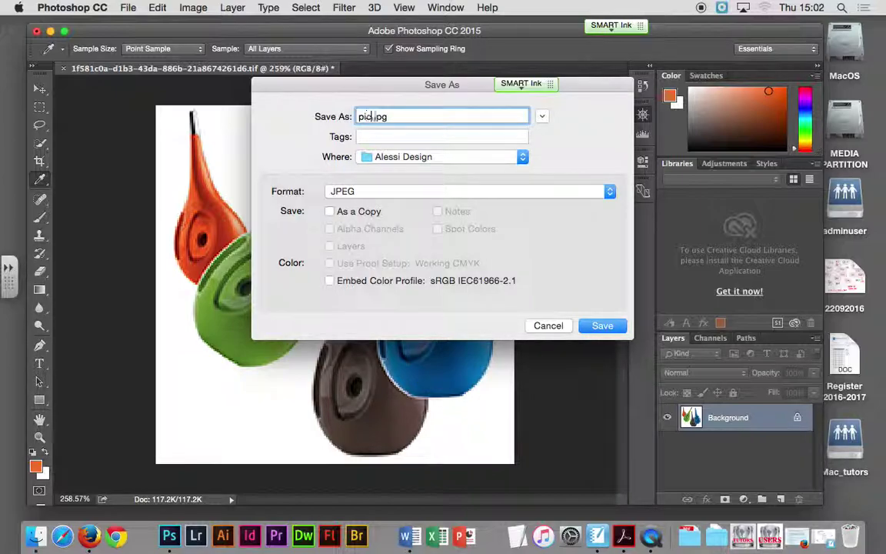
{"action": "type", "text": "_0"}
{"action": "type", "text": "8"}
{"action": "left_click", "coordinate": [602, 325]}
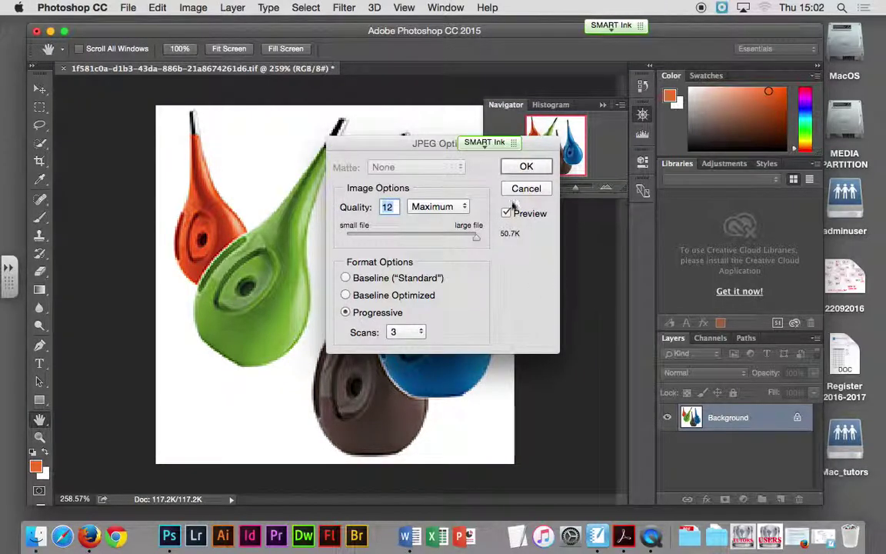
{"action": "left_click", "coordinate": [525, 166]}
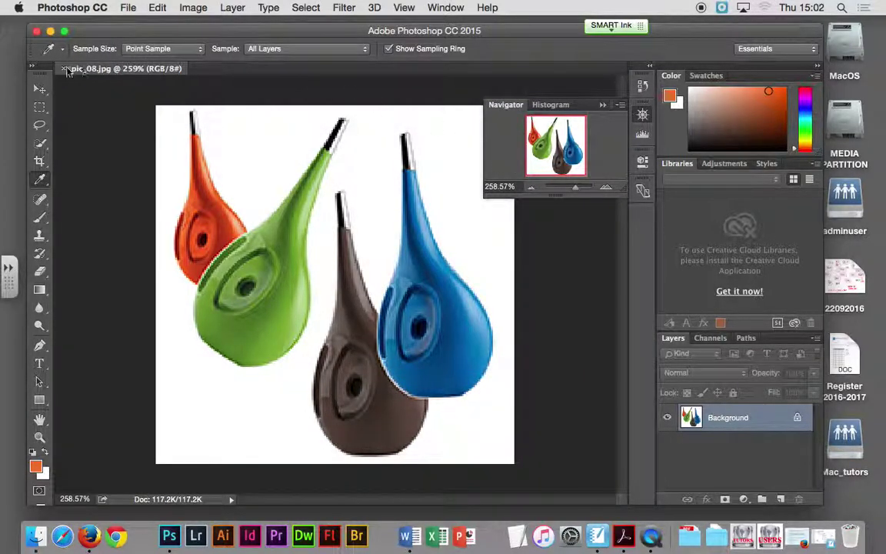
{"action": "left_click", "coordinate": [64, 69]}
Hide Photoshop and browse pic_01 to pic_03 in the Alessi Design folder.
{"action": "left_click", "coordinate": [51, 31]}
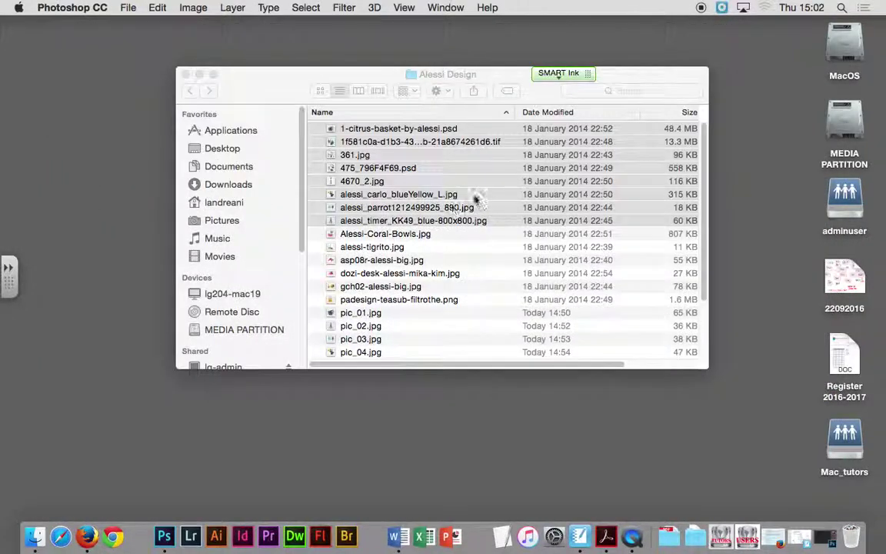
{"action": "left_click_drag", "start_coordinate": [468, 123], "coordinate": [523, 223]}
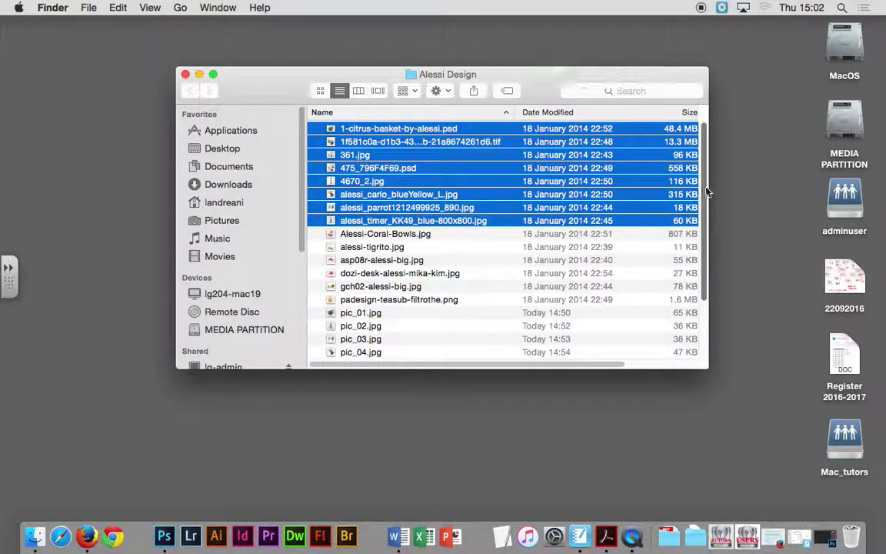
{"action": "scroll", "coordinate": [634, 167], "scroll_direction": "down", "scroll_amount": 3}
{"action": "left_click", "coordinate": [357, 236]}
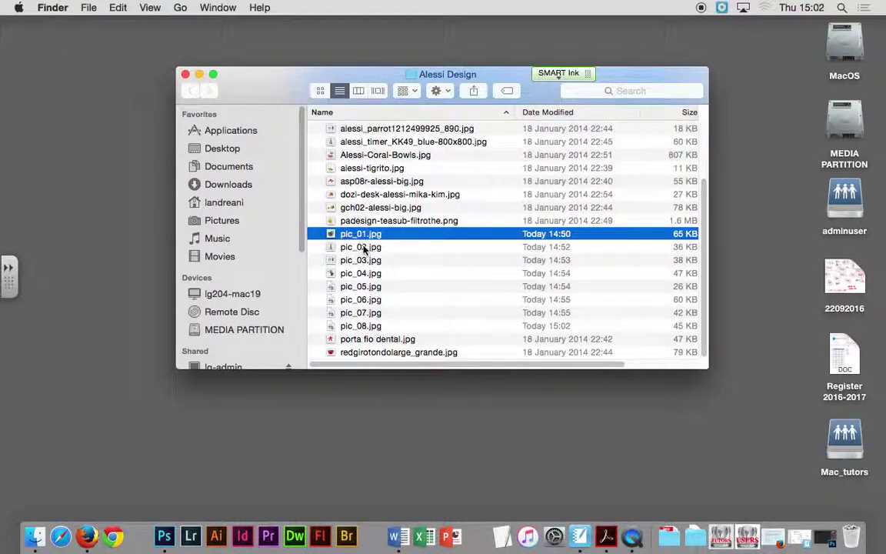
{"action": "left_click", "coordinate": [361, 247]}
{"action": "left_click", "coordinate": [368, 261]}
Check the newly saved pic_08.jpg in the list, then reselect pic_01.jpg.
{"action": "left_click", "coordinate": [334, 234]}
{"action": "mouse_move", "coordinate": [700, 244]}
{"action": "left_mouse_down"}
{"action": "mouse_move", "coordinate": [705, 184]}
{"action": "mouse_move", "coordinate": [690, 242]}
{"action": "left_mouse_up"}
{"action": "scroll", "coordinate": [692, 241], "scroll_direction": "down", "scroll_amount": 1}
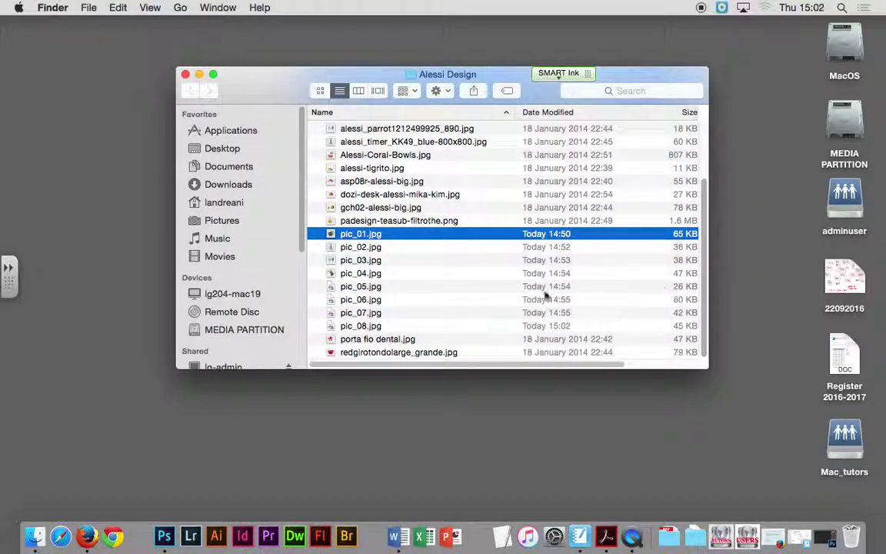
{"action": "left_click", "coordinate": [377, 327]}
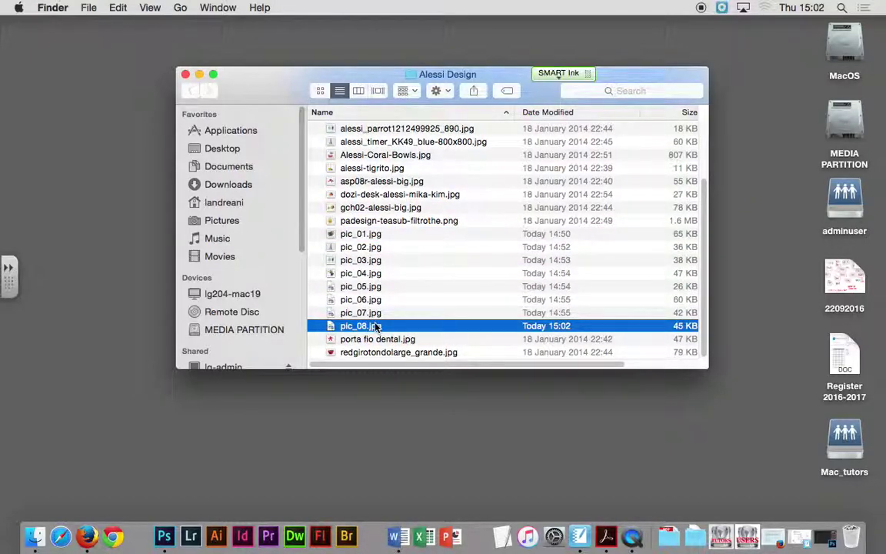
{"action": "left_click", "coordinate": [375, 234]}
{"action": "double_click", "coordinate": [375, 234]}
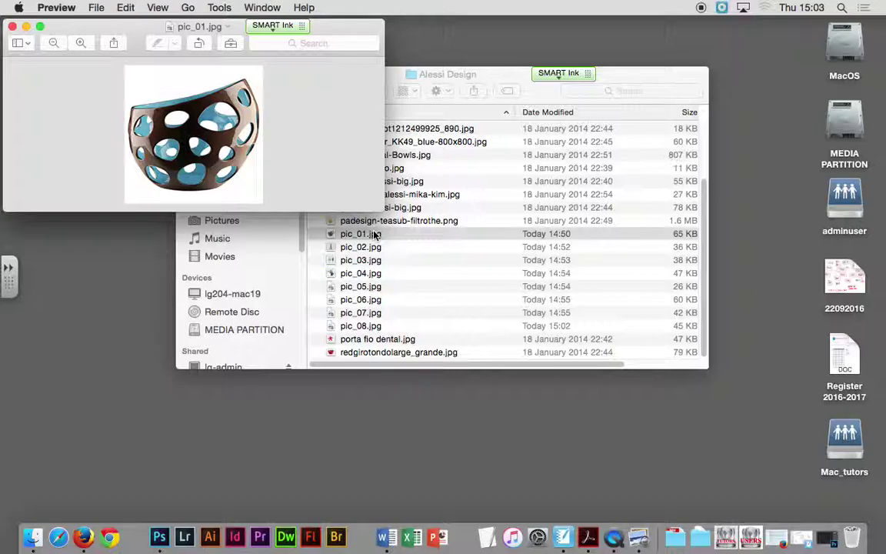
{"action": "left_click", "coordinate": [13, 27]}
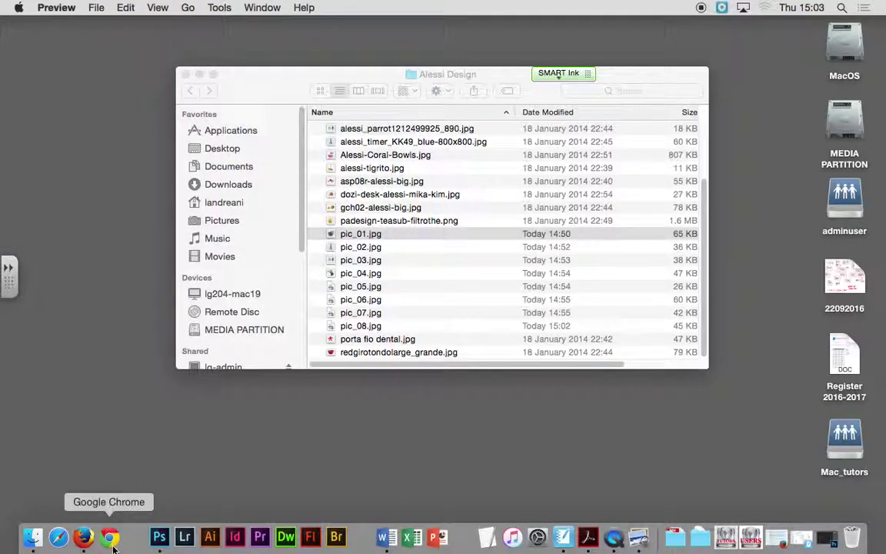
Load the Google homepage in a new Firefox tab.
{"action": "left_click", "coordinate": [84, 536]}
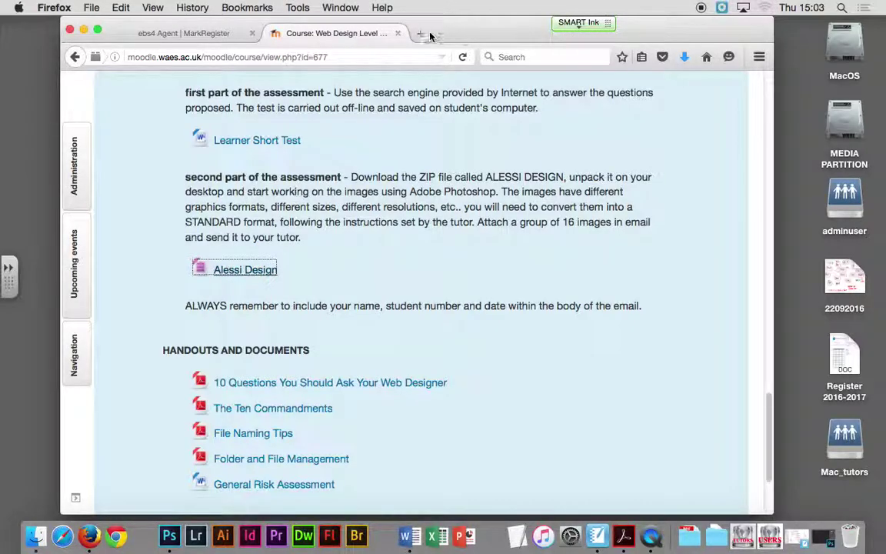
{"action": "left_click", "coordinate": [420, 33]}
{"action": "type", "text": "google.com/"}
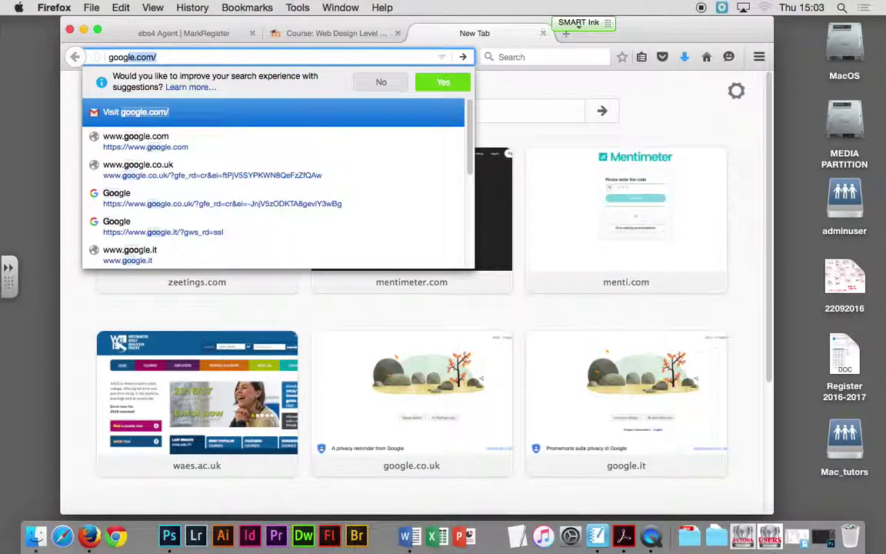
{"action": "key", "text": "Return"}
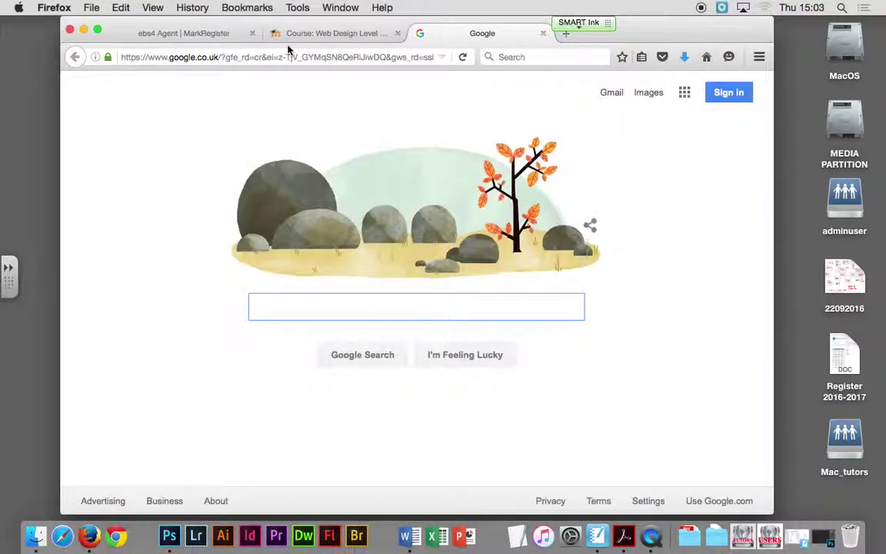
Bring up Google Images' Search by image dialog on its Upload an image tab.
{"action": "left_click", "coordinate": [648, 93]}
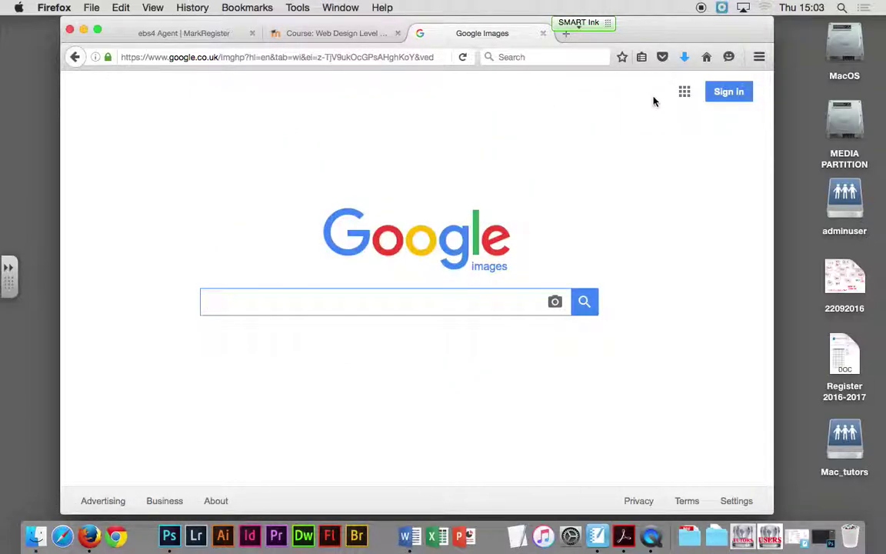
{"action": "left_click_drag", "start_coordinate": [619, 30], "coordinate": [524, 73]}
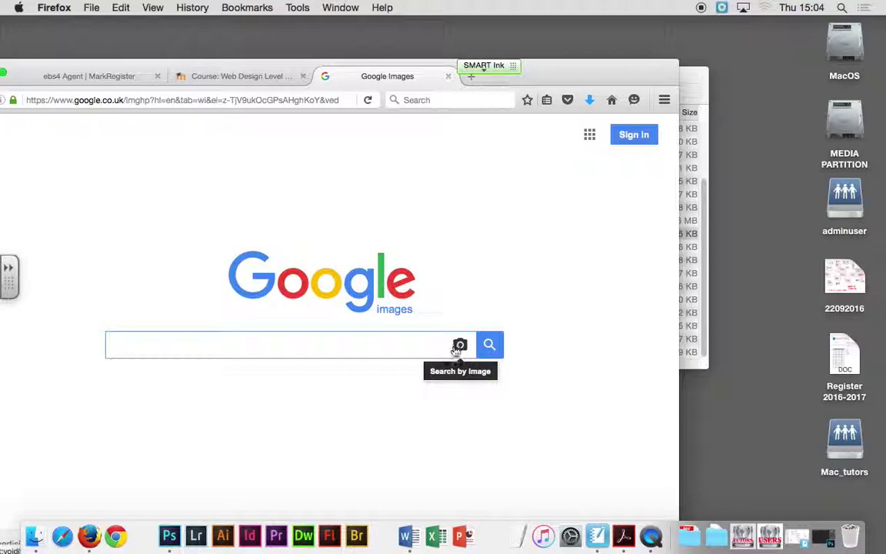
{"action": "left_click", "coordinate": [459, 347]}
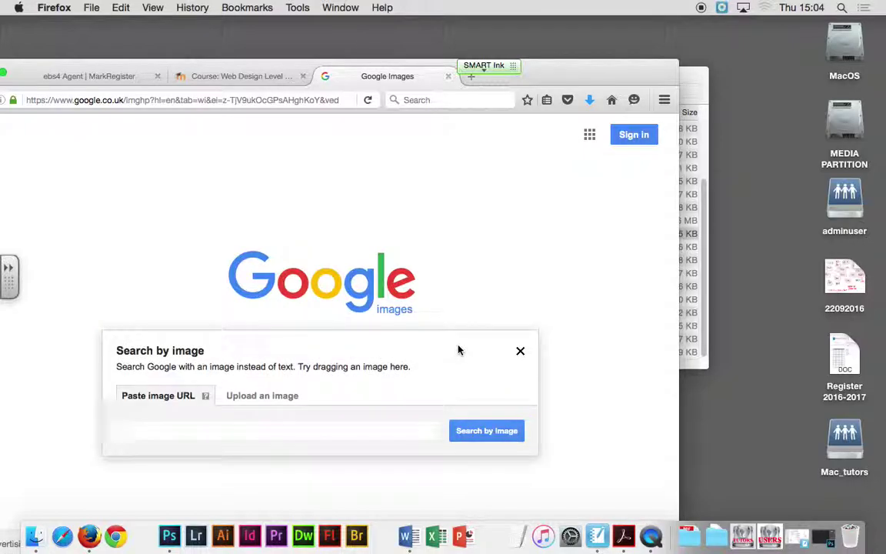
{"action": "left_click", "coordinate": [273, 396]}
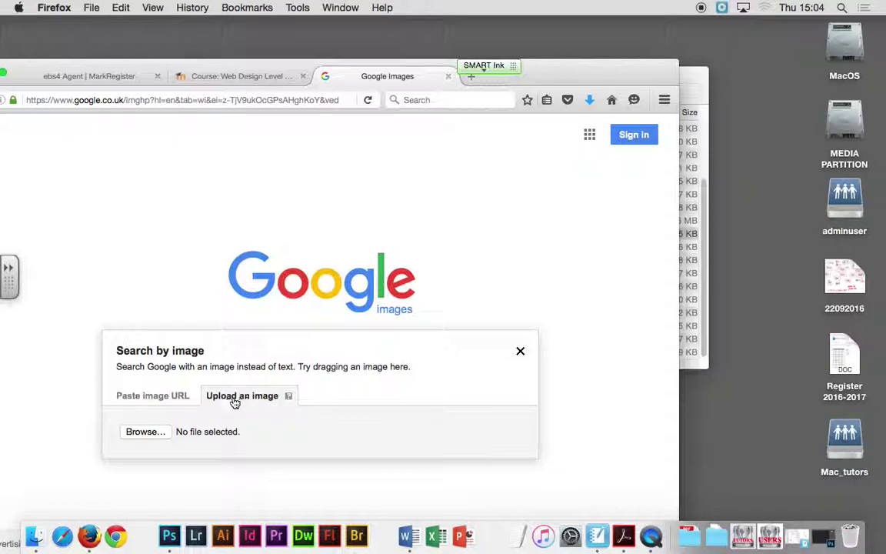
{"action": "left_click_drag", "start_coordinate": [538, 73], "coordinate": [609, 43]}
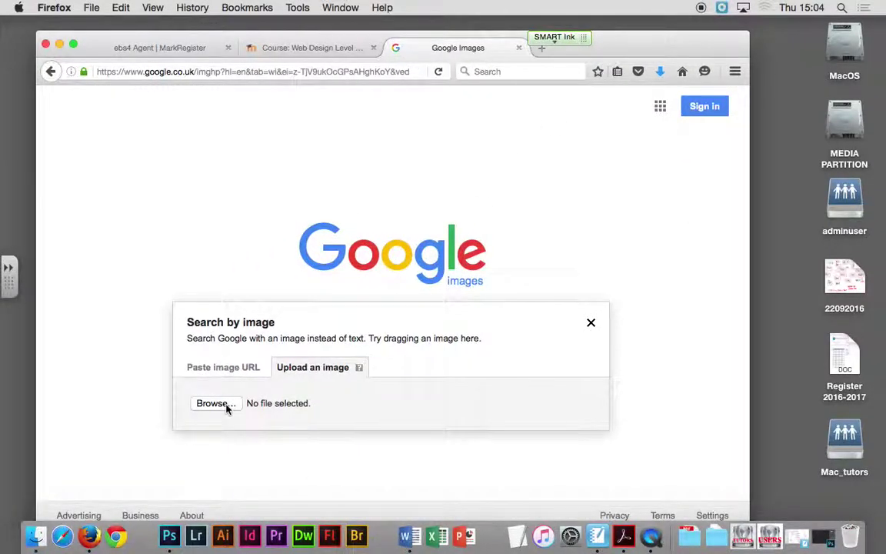
Upload pic_01.jpg from Alessi Design and review results guessing 'alessi design' with similar bowls.
{"action": "left_click", "coordinate": [223, 409]}
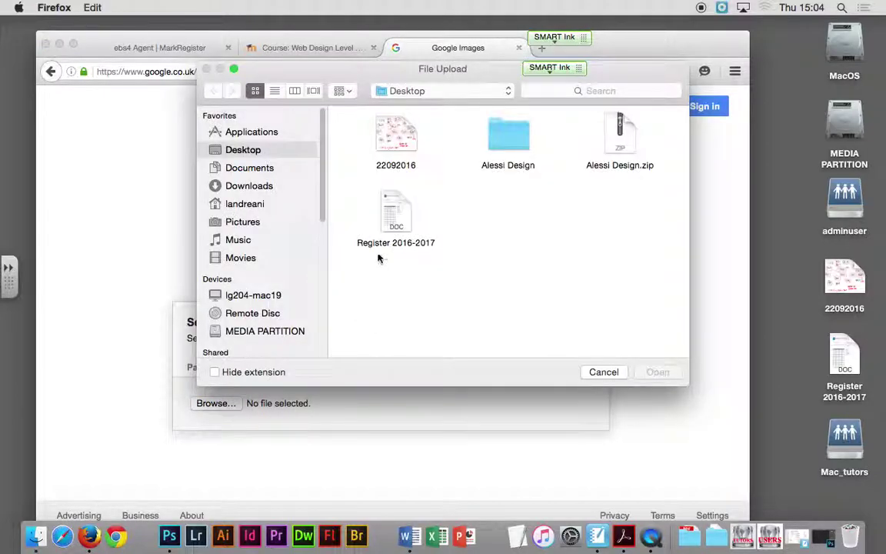
{"action": "double_click", "coordinate": [515, 139]}
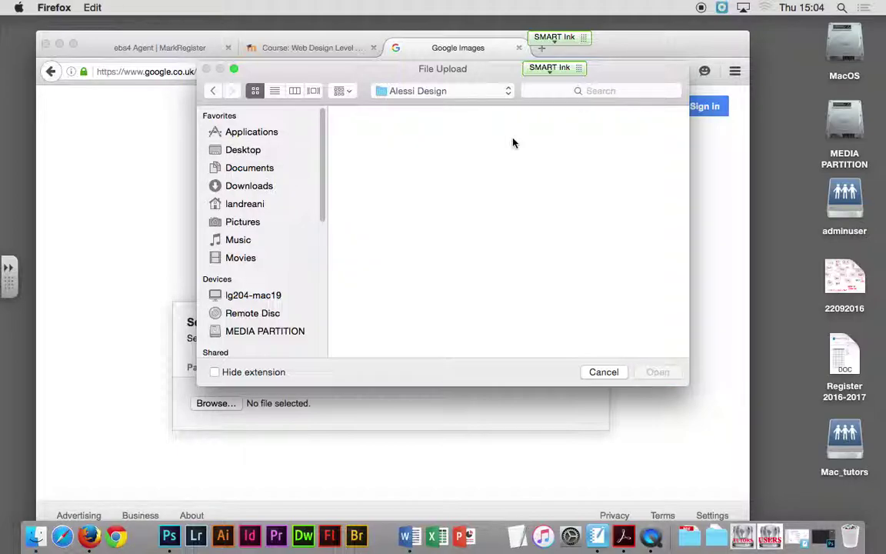
{"action": "left_click_drag", "start_coordinate": [683, 184], "coordinate": [681, 291]}
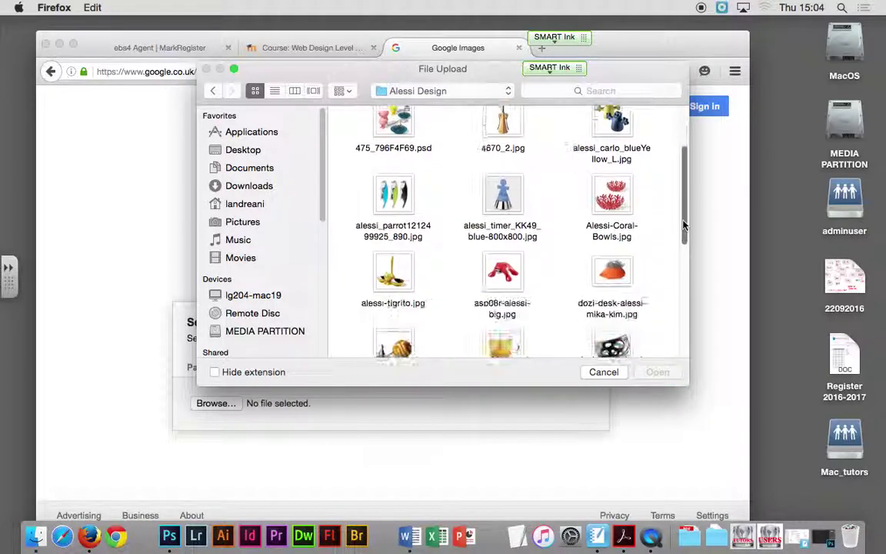
{"action": "scroll", "coordinate": [611, 271], "scroll_direction": "down", "scroll_amount": 2}
{"action": "left_click", "coordinate": [615, 141]}
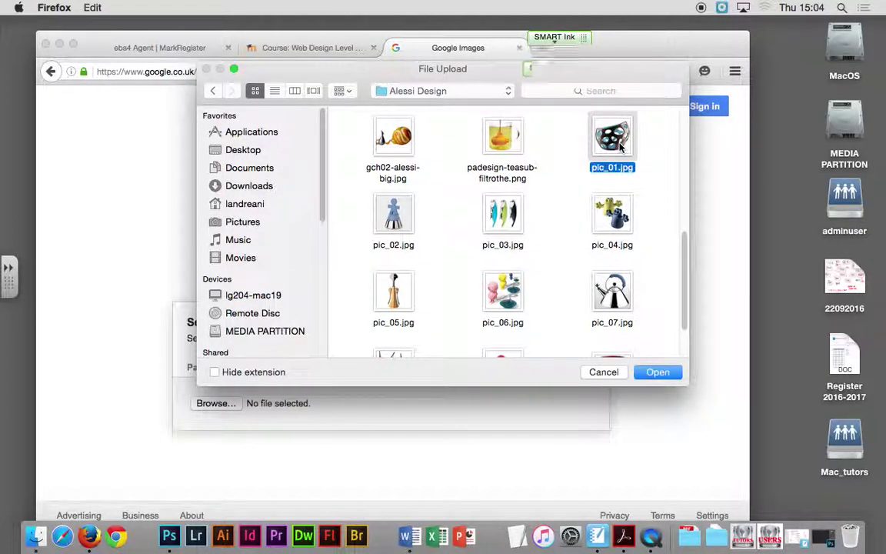
{"action": "double_click", "coordinate": [615, 141]}
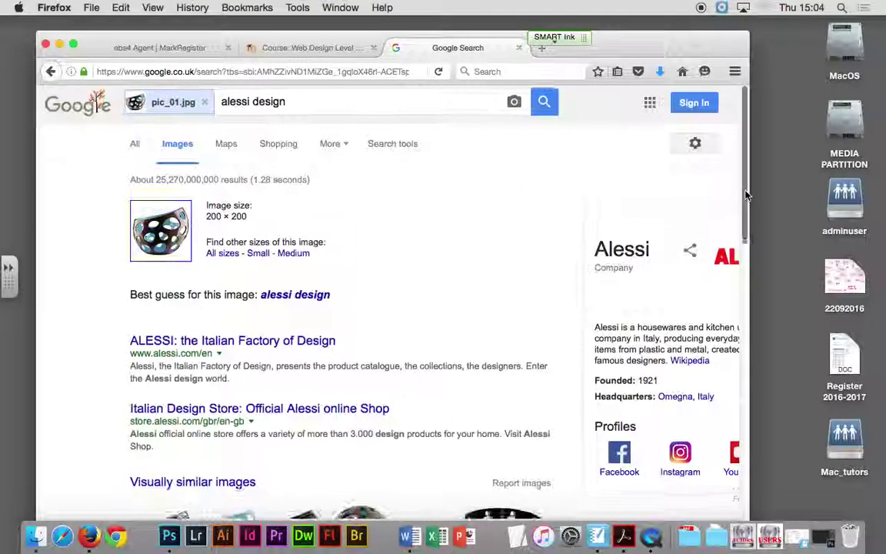
{"action": "left_click_drag", "start_coordinate": [743, 193], "coordinate": [715, 311]}
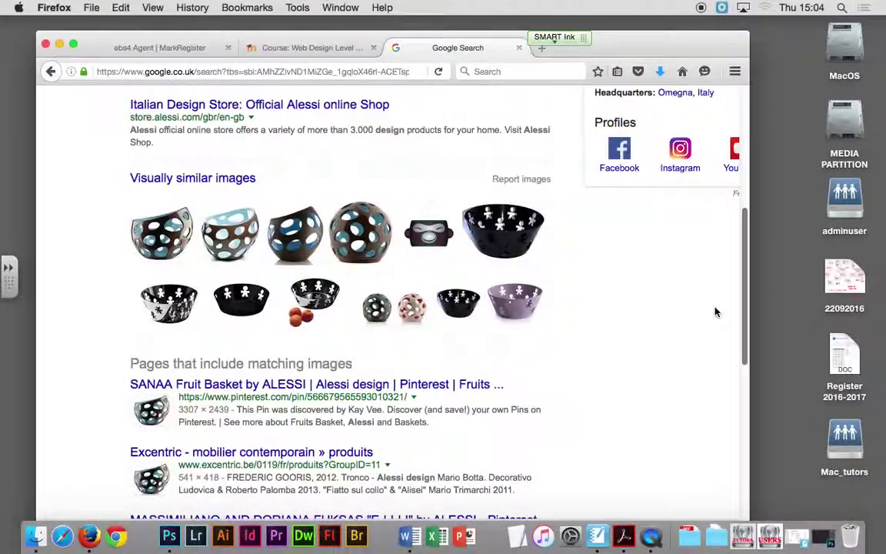